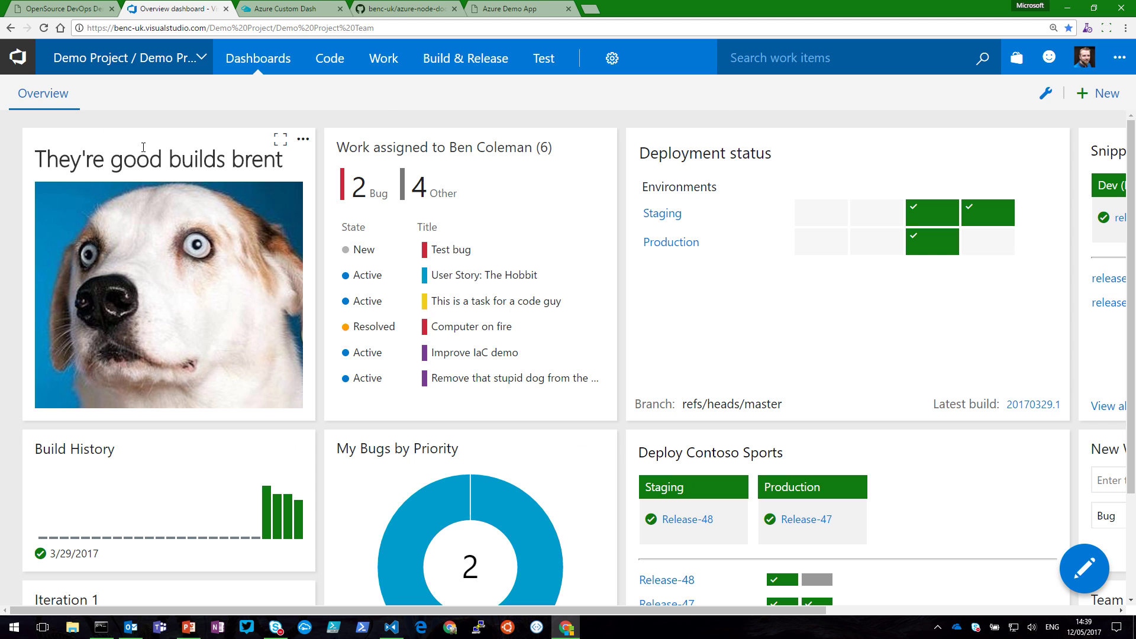
# Step: Create a new project named Node Demo DevOps on the account home page, shared with Team Members
pyautogui.click(19, 60)
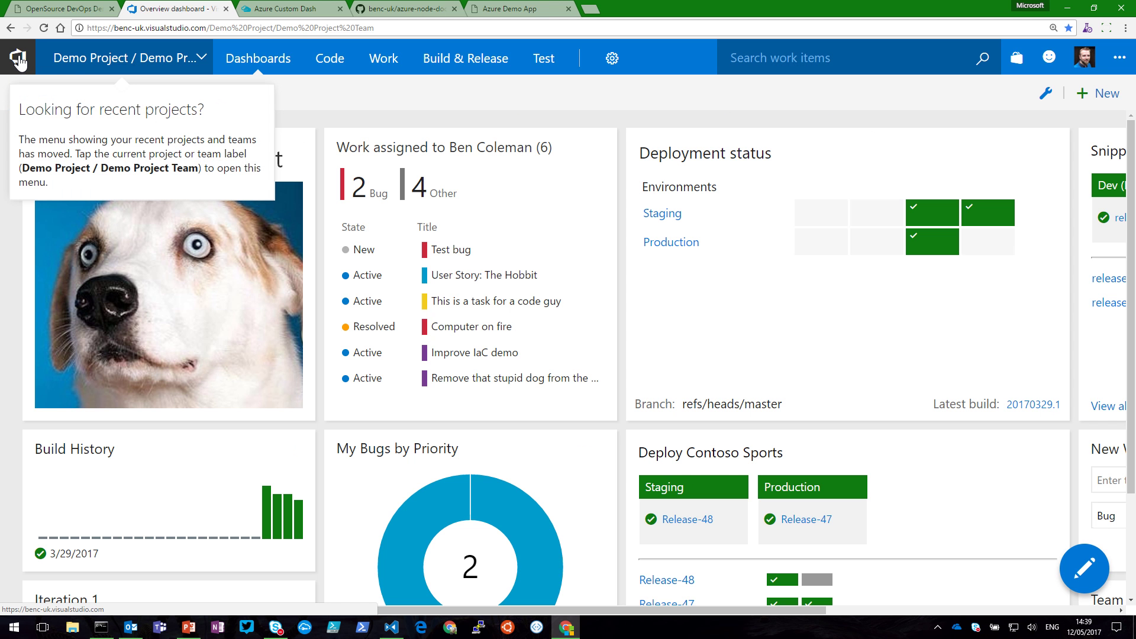
pyautogui.click(19, 60)
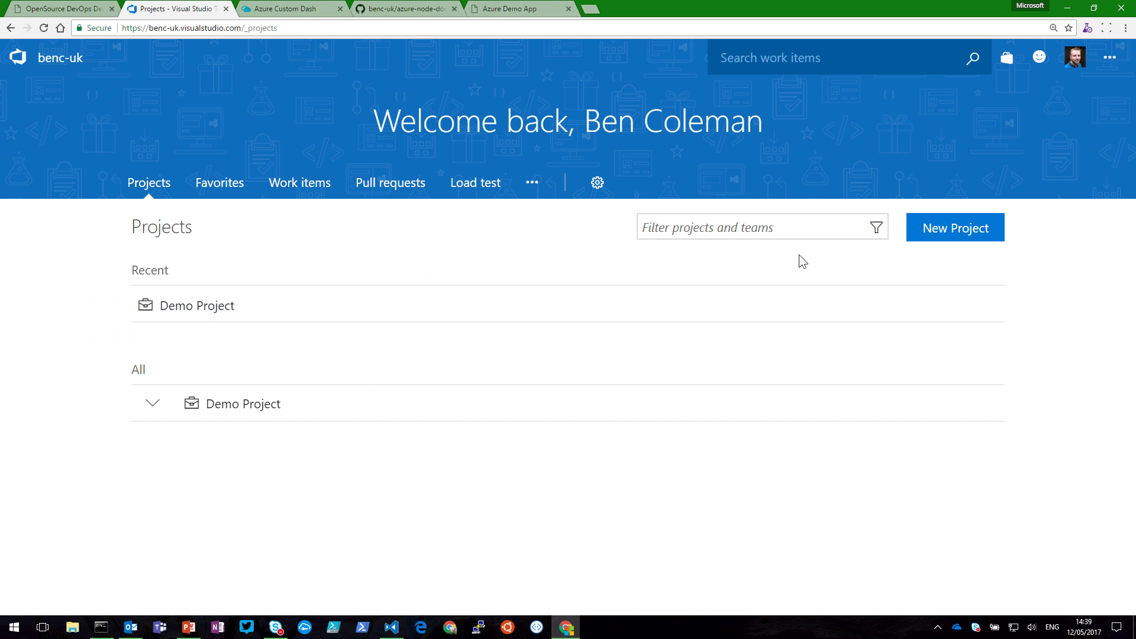
pyautogui.click(953, 235)
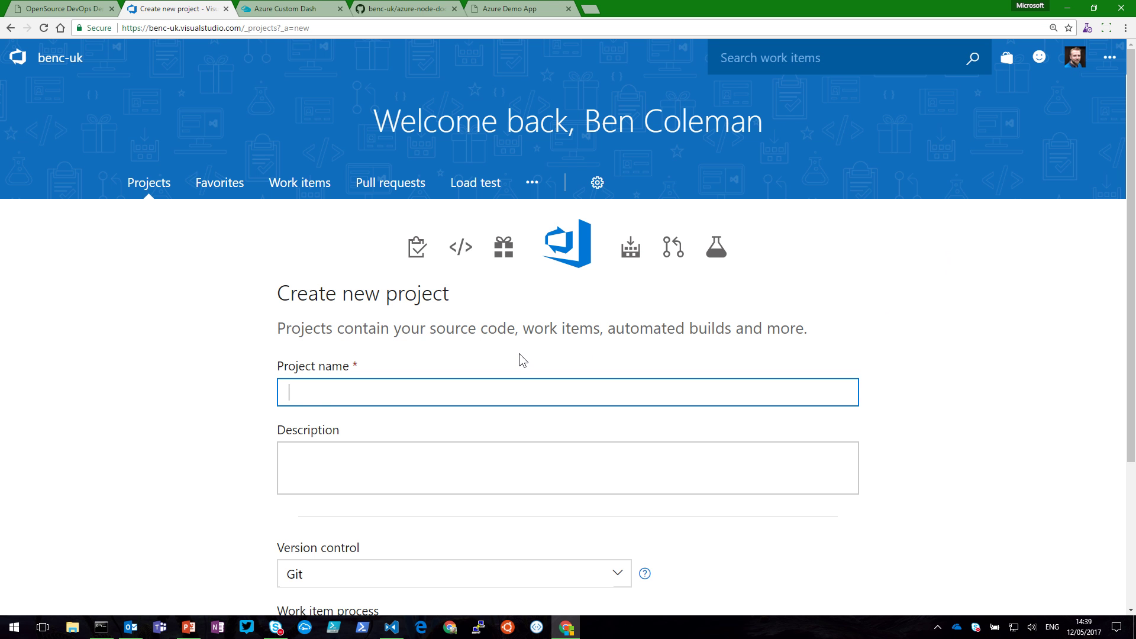
pyautogui.write('Node Demo DevOps')
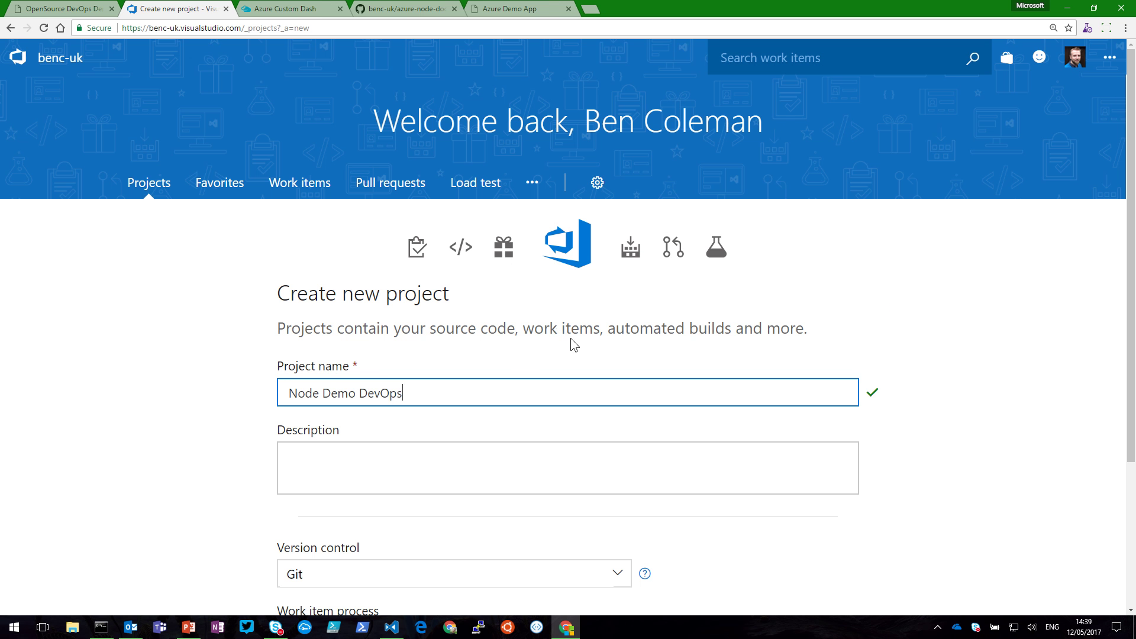
pyautogui.scroll(-3, 571, 338)
pyautogui.click(362, 530)
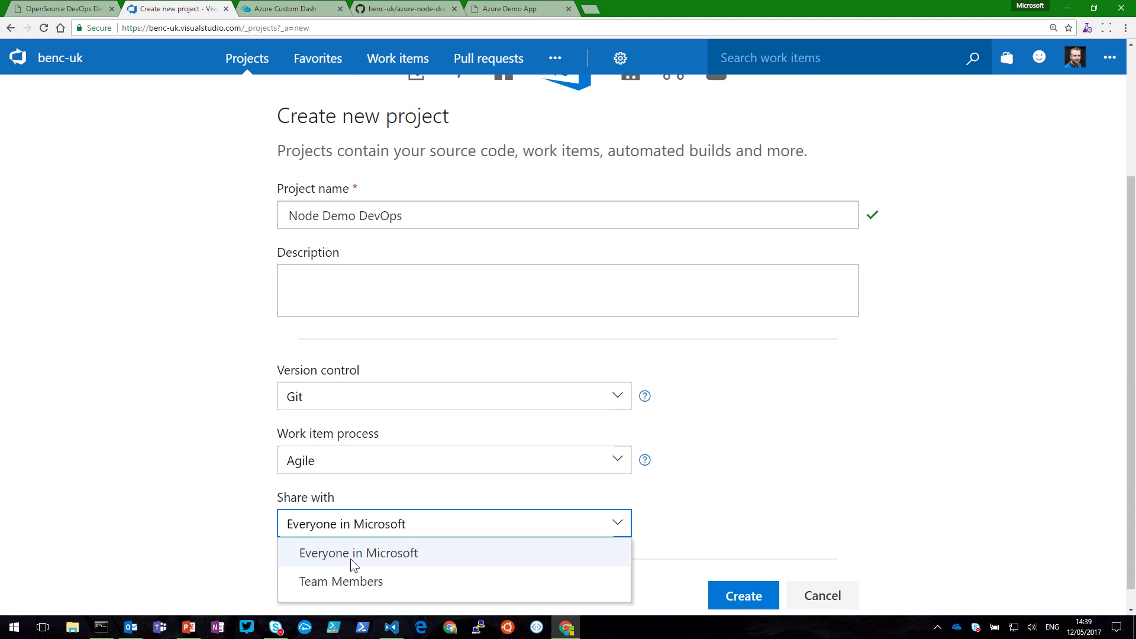
pyautogui.click(346, 581)
pyautogui.click(753, 596)
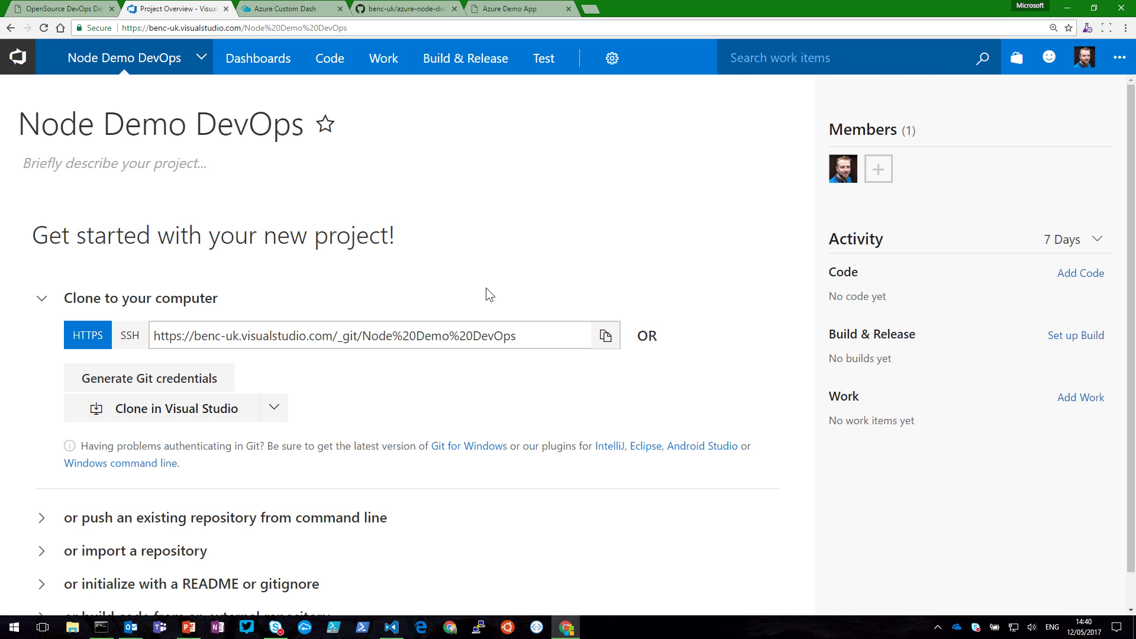
# Step: Copy the git remote add origin command for pushing an existing repository and run it in Visual Studio Code's terminal
pyautogui.scroll(-1, 602, 228)
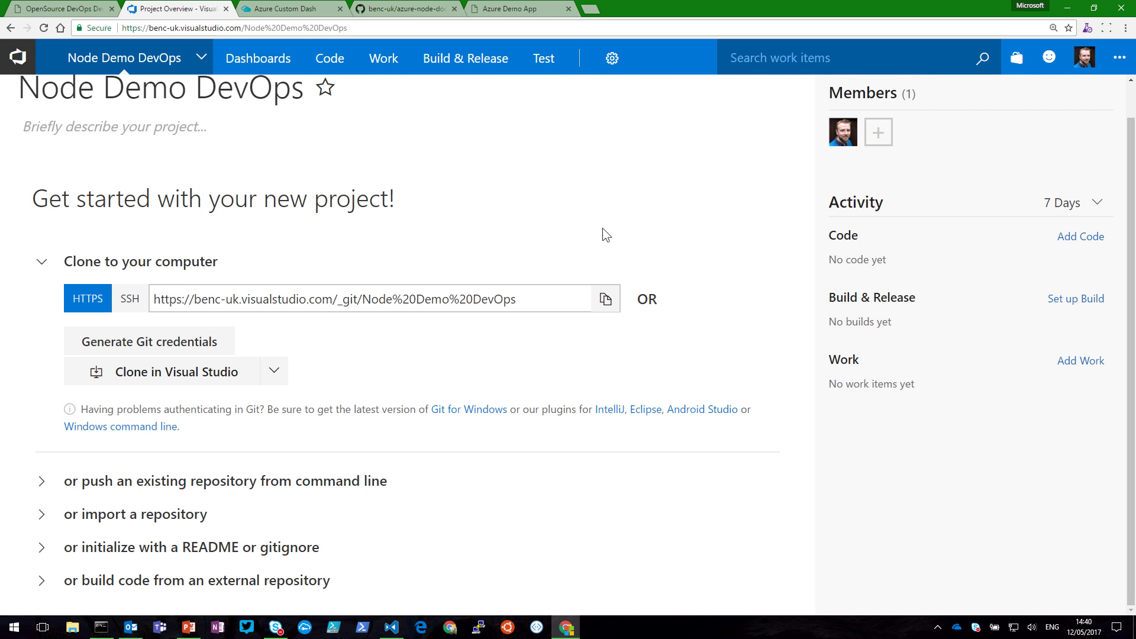
pyautogui.click(129, 481)
pyautogui.scroll(-2, 506, 419)
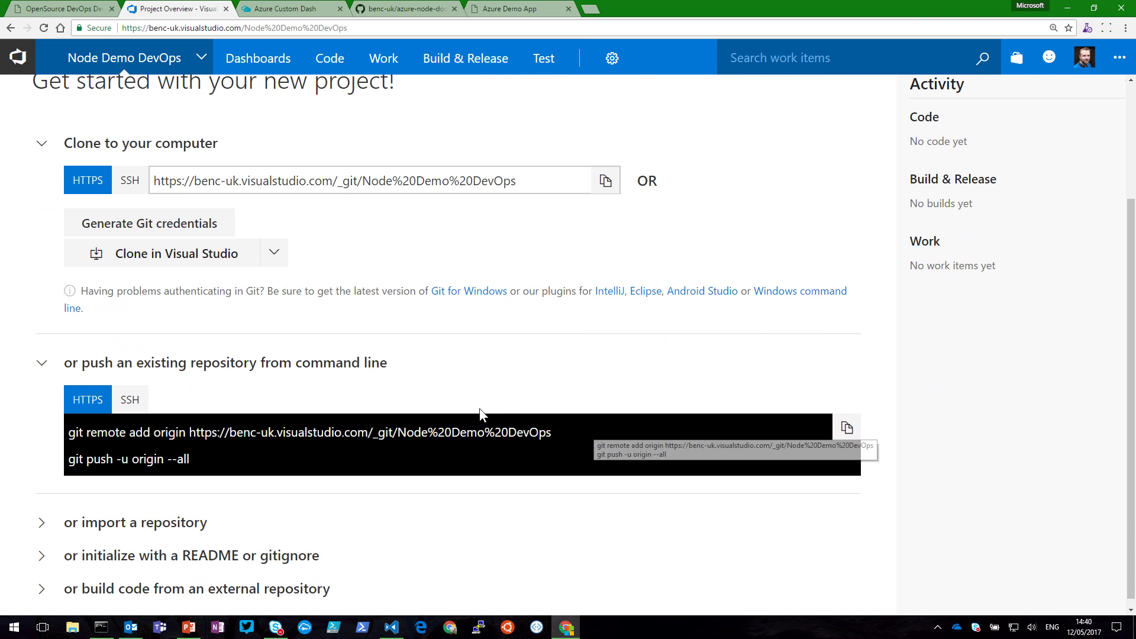
pyautogui.moveTo(556, 432); pyautogui.dragTo(73, 432)
pyautogui.rightClick(93, 434)
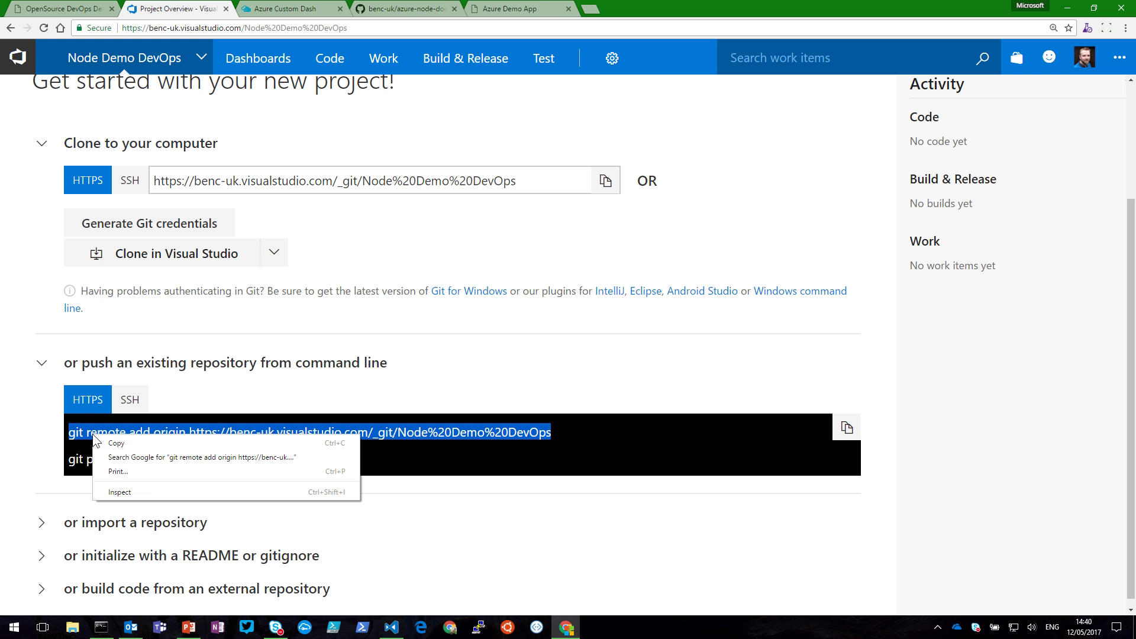
pyautogui.click(139, 444)
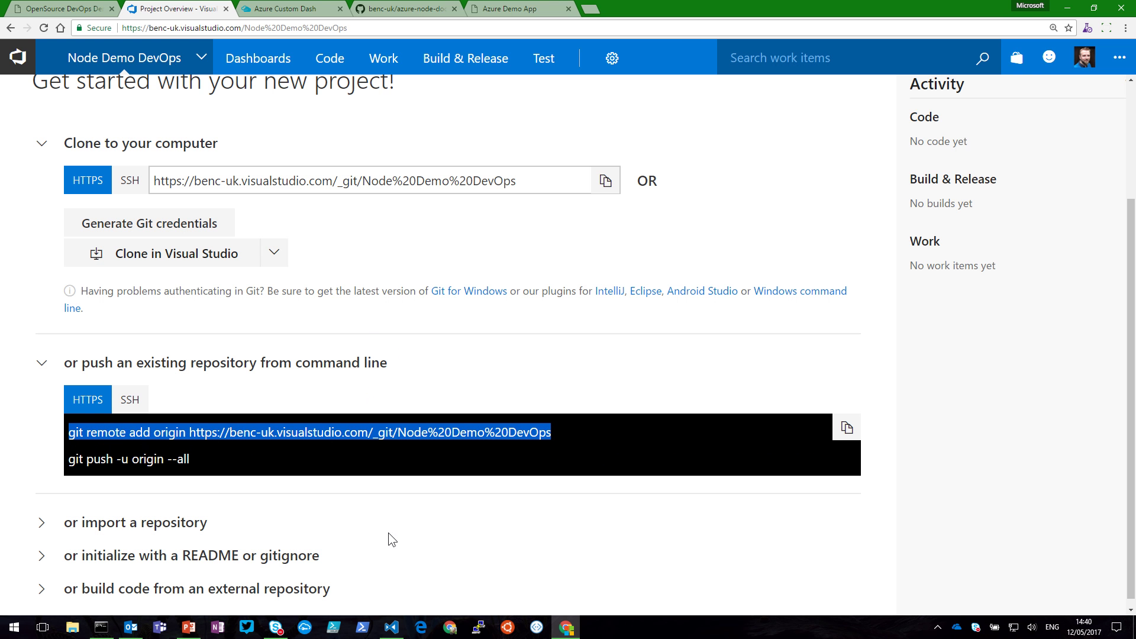
pyautogui.click(399, 628)
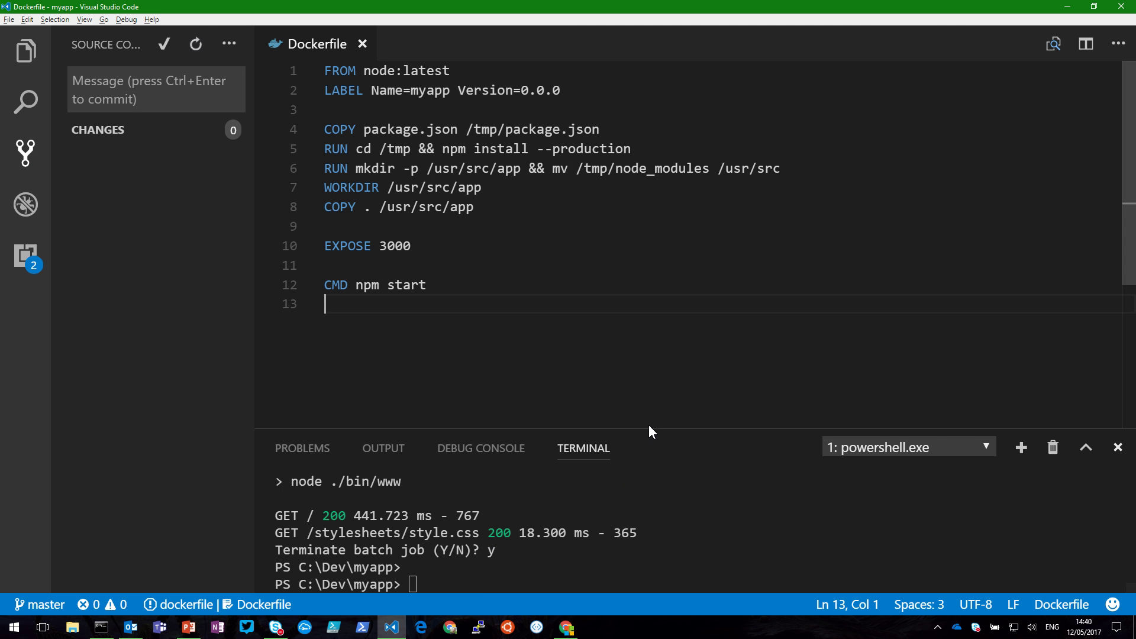
pyautogui.hotkey('ctrl', 'v')
pyautogui.press('Return')
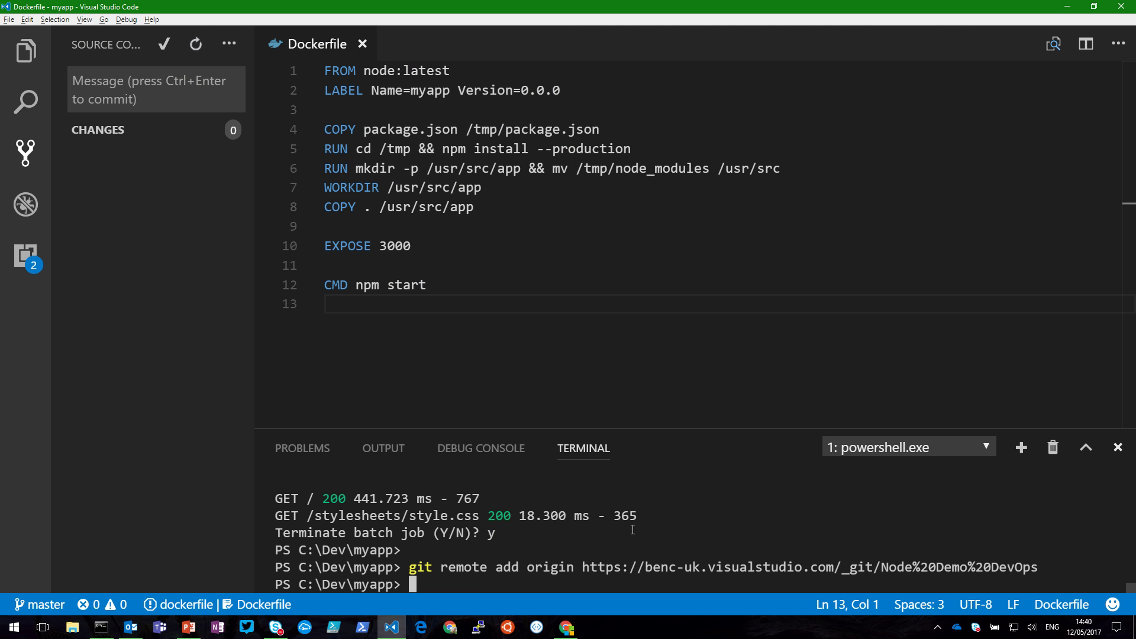
# Step: Copy git push -u origin --all from the project page in Chrome and run it in Visual Studio Code's terminal
pyautogui.hotkey('alt', 'Tab')
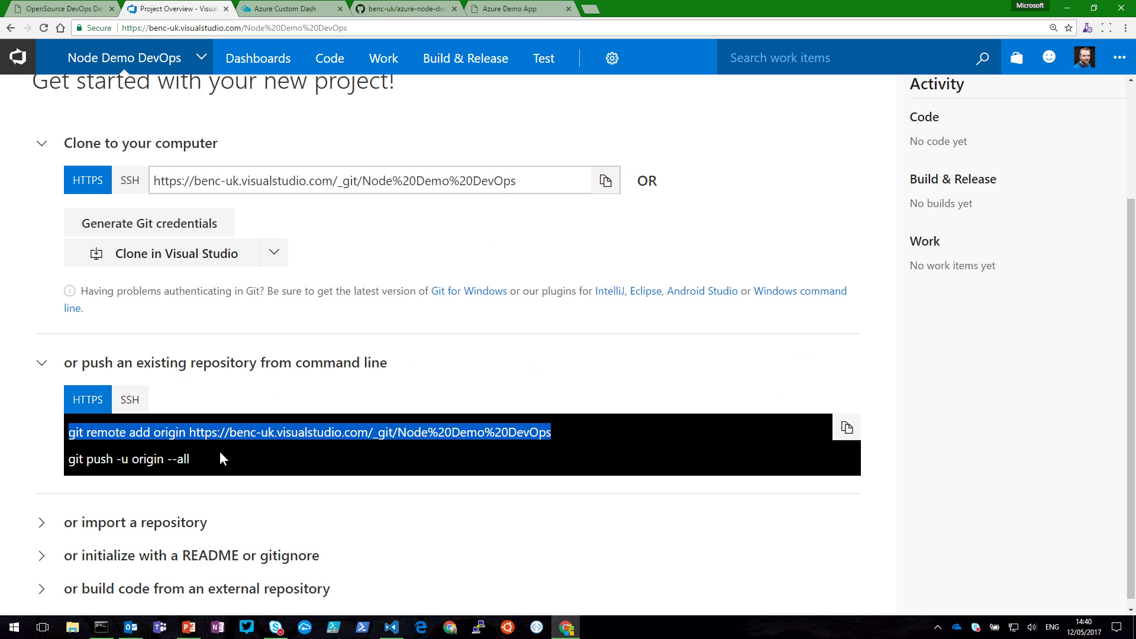
pyautogui.moveTo(189, 459); pyautogui.dragTo(74, 462)
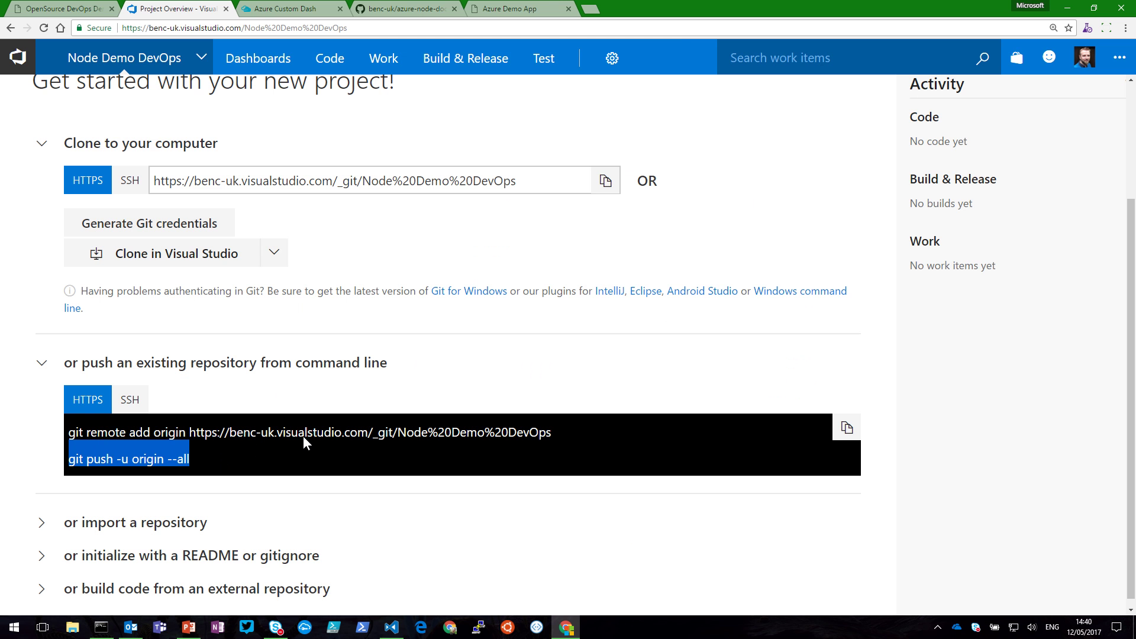
pyautogui.hotkey('ctrl', 'c')
pyautogui.hotkey('alt', 'Tab')
pyautogui.hotkey('ctrl', 'v')
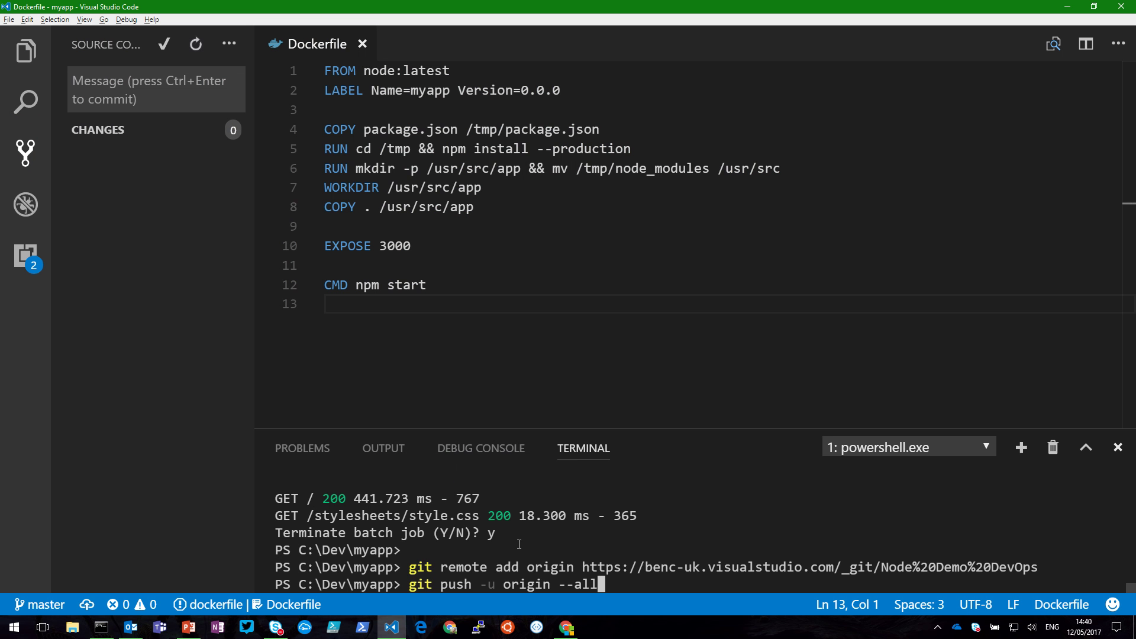
pyautogui.press('Return')
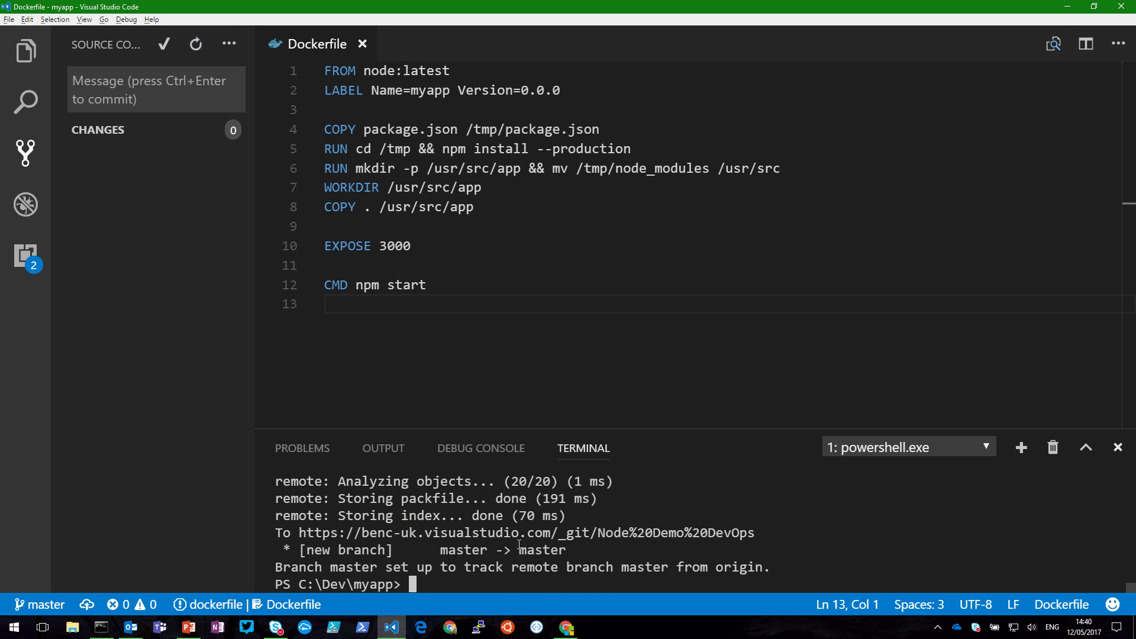
# Step: In Chrome, open the Node Demo DevOps code files and start setting up a build, keeping only the new build tab
pyautogui.hotkey('alt', 'Tab')
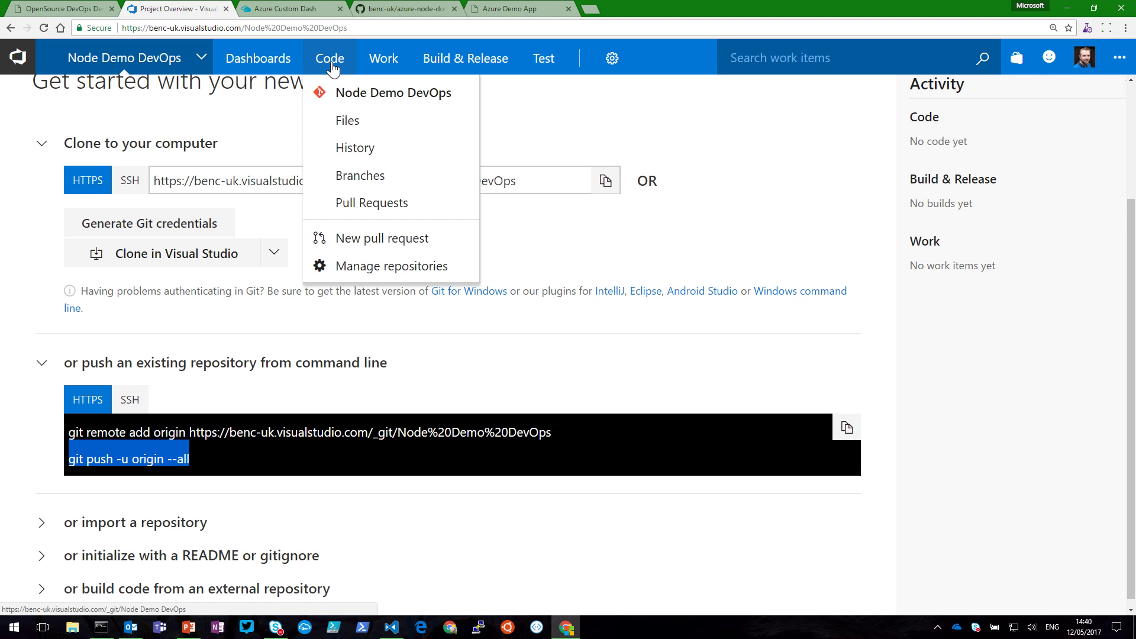
pyautogui.click(332, 65)
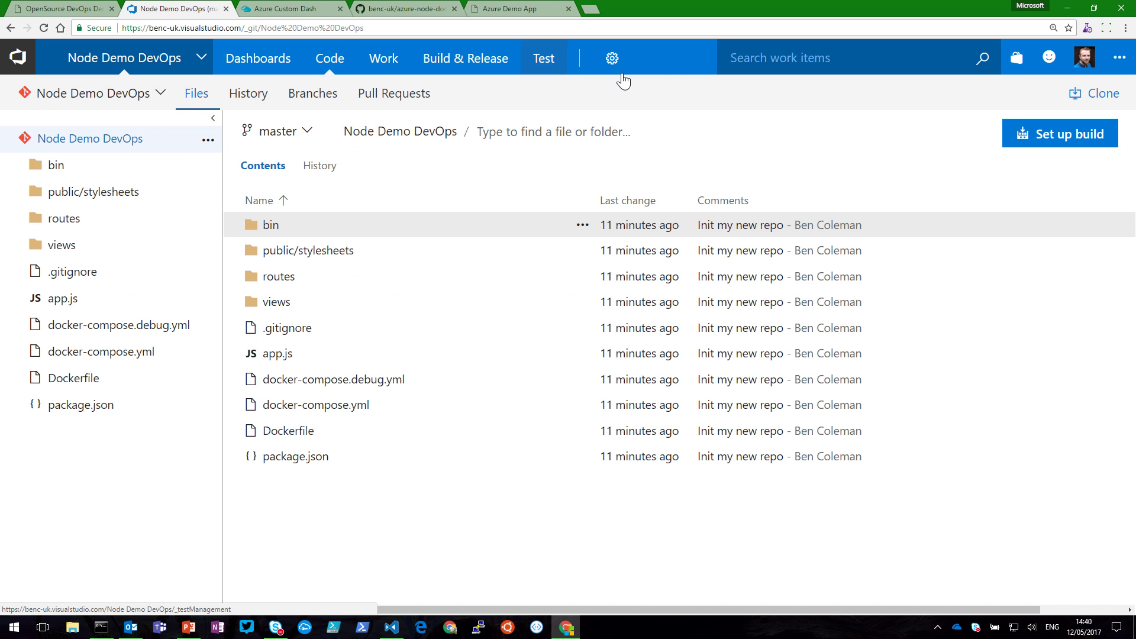
pyautogui.click(1044, 138)
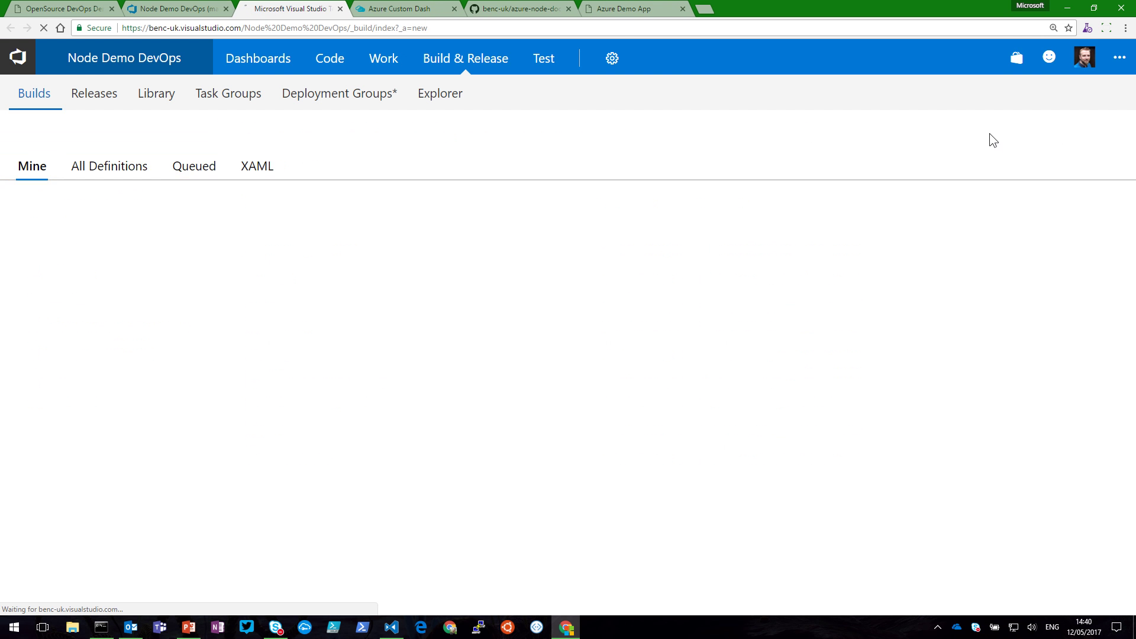
pyautogui.click(226, 9)
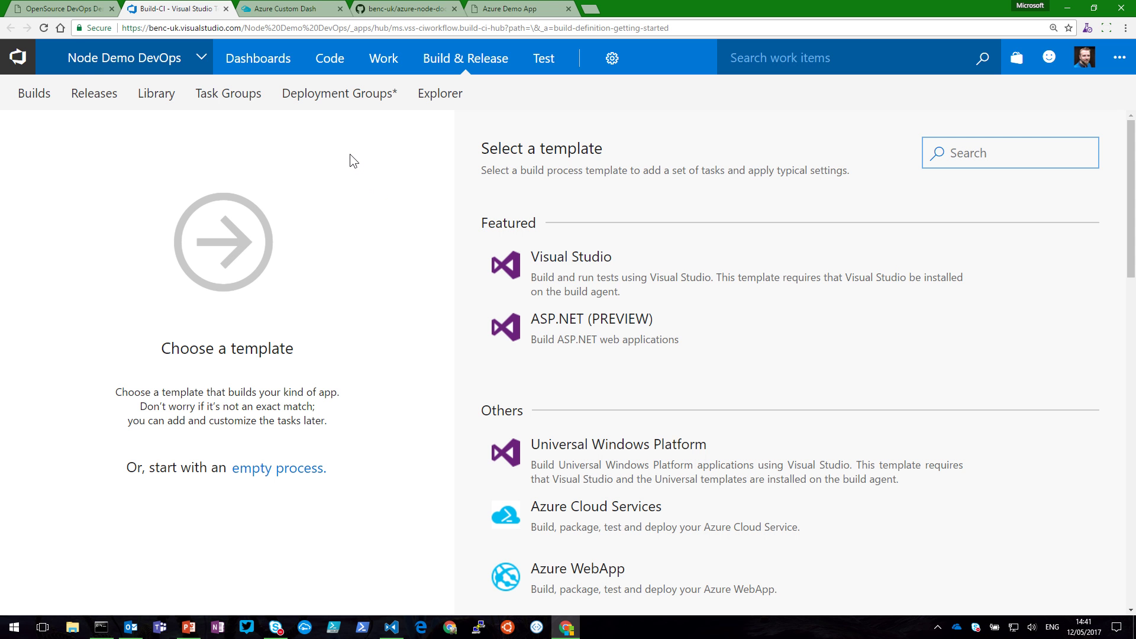
# Step: Show the presentation slide about Azure CLI and Bash for Windows
pyautogui.click(59, 9)
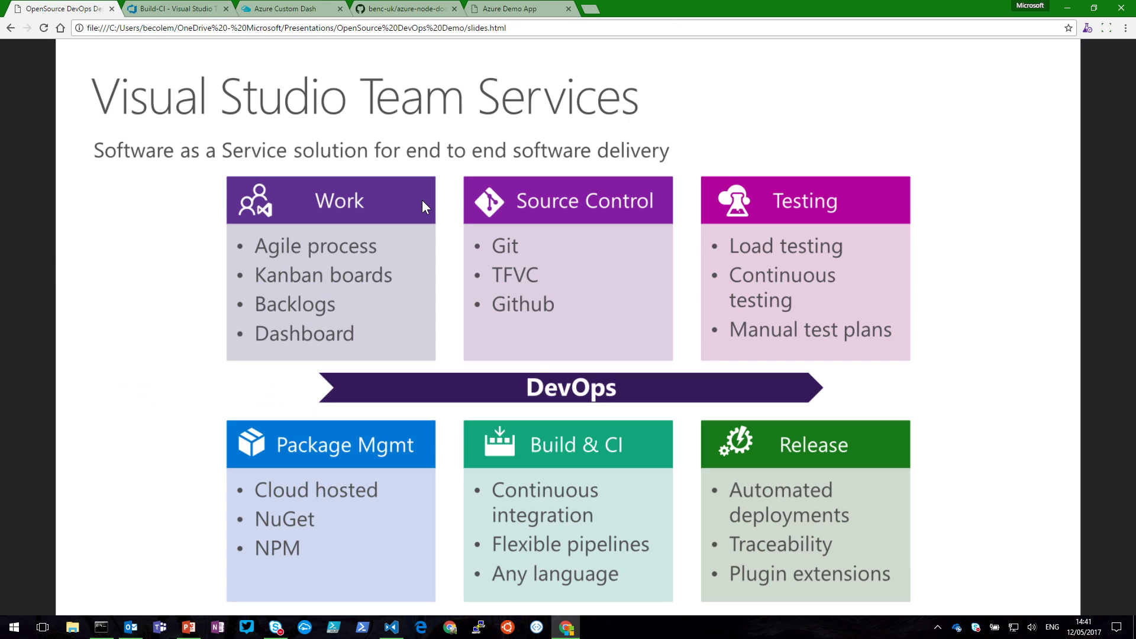
pyautogui.press('Right')
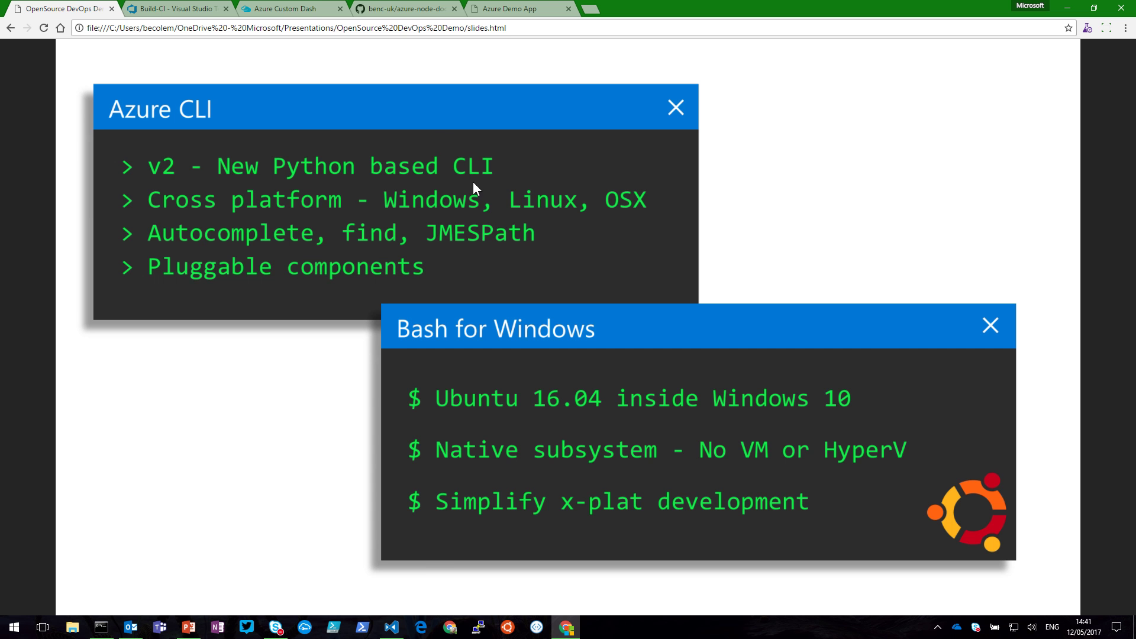
# Step: Switch to Visual Studio Code, enlarge the terminal area and start a bash shell in it
pyautogui.click(395, 627)
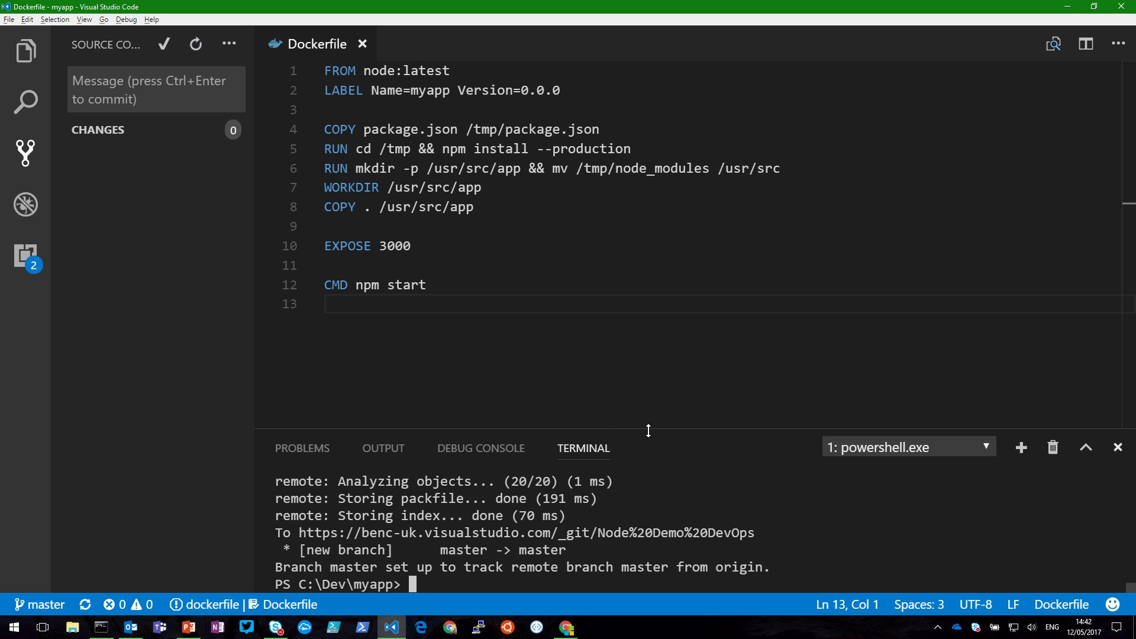
pyautogui.moveTo(646, 429); pyautogui.dragTo(650, 330)
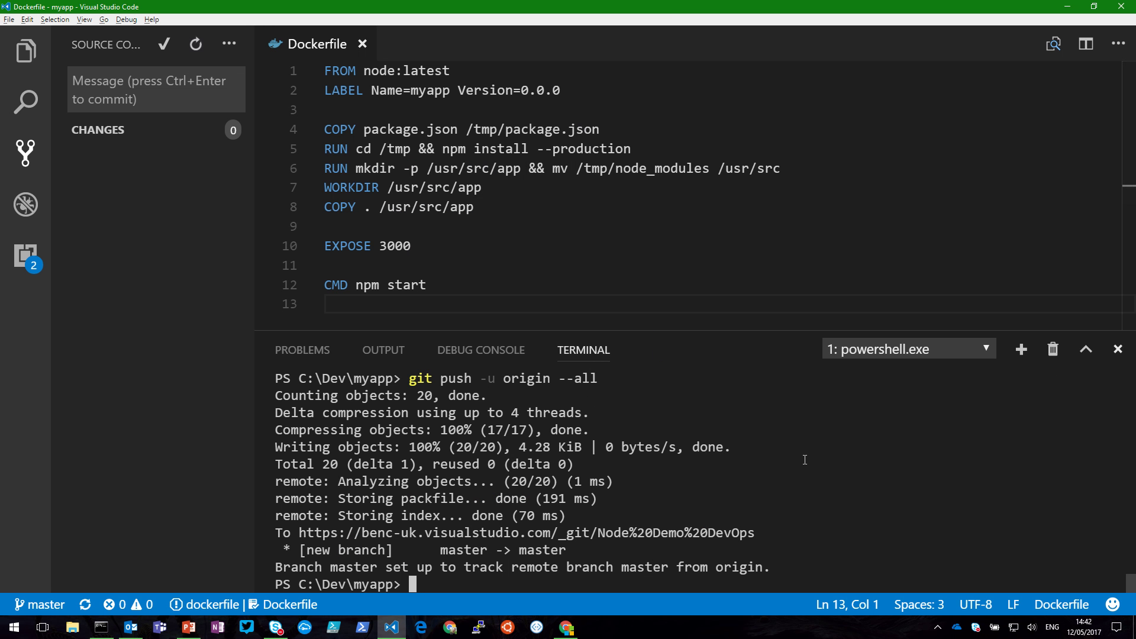
pyautogui.write('bash')
pyautogui.press('Return')
pyautogui.press('Return')
pyautogui.press('Return')
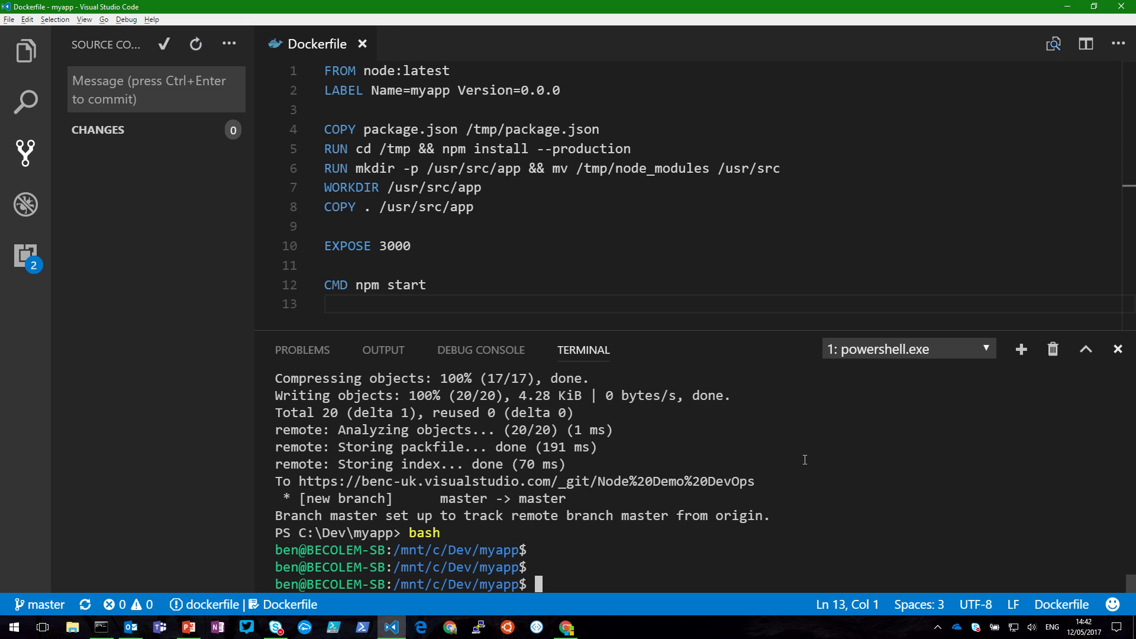
# Step: List disk usage with df -h in the bash shell and enlarge the terminal to show the whole listing
pyautogui.write('df -h')
pyautogui.press('Return')
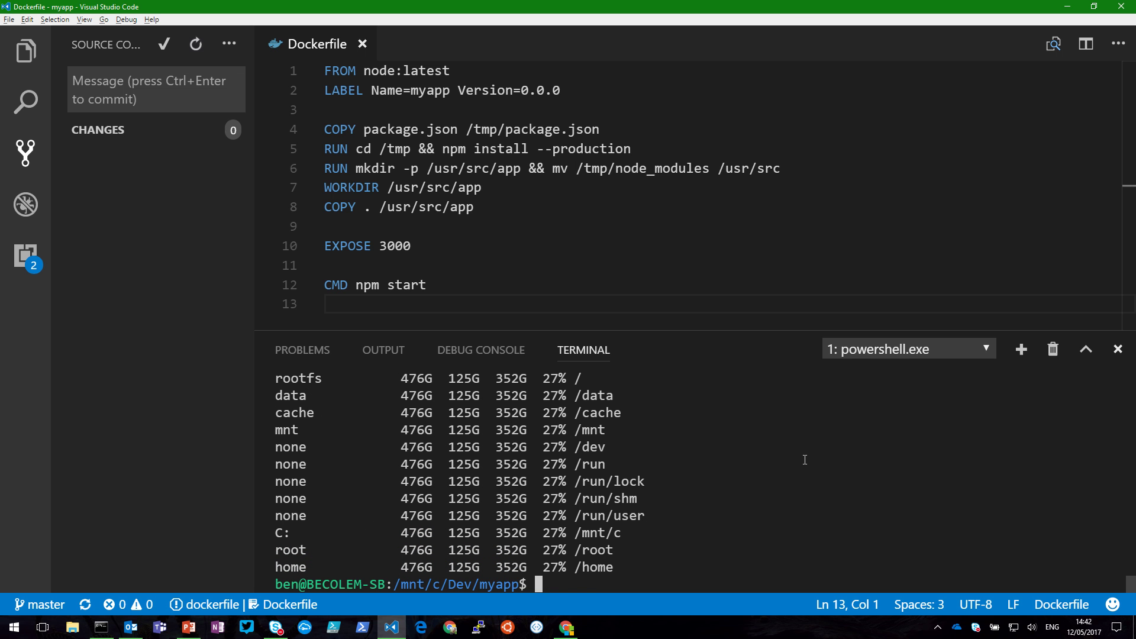
pyautogui.moveTo(804, 329); pyautogui.dragTo(803, 255)
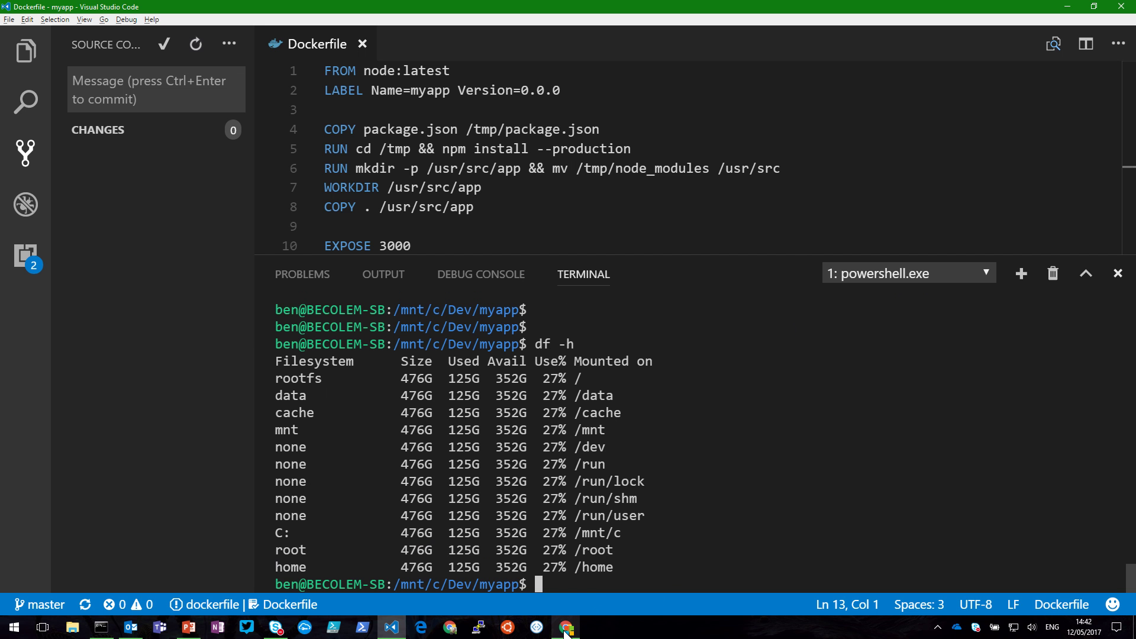
# Step: Switch back to the presentation in Chrome and advance to the Azure Container Registry slide
pyautogui.moveTo(566, 631)
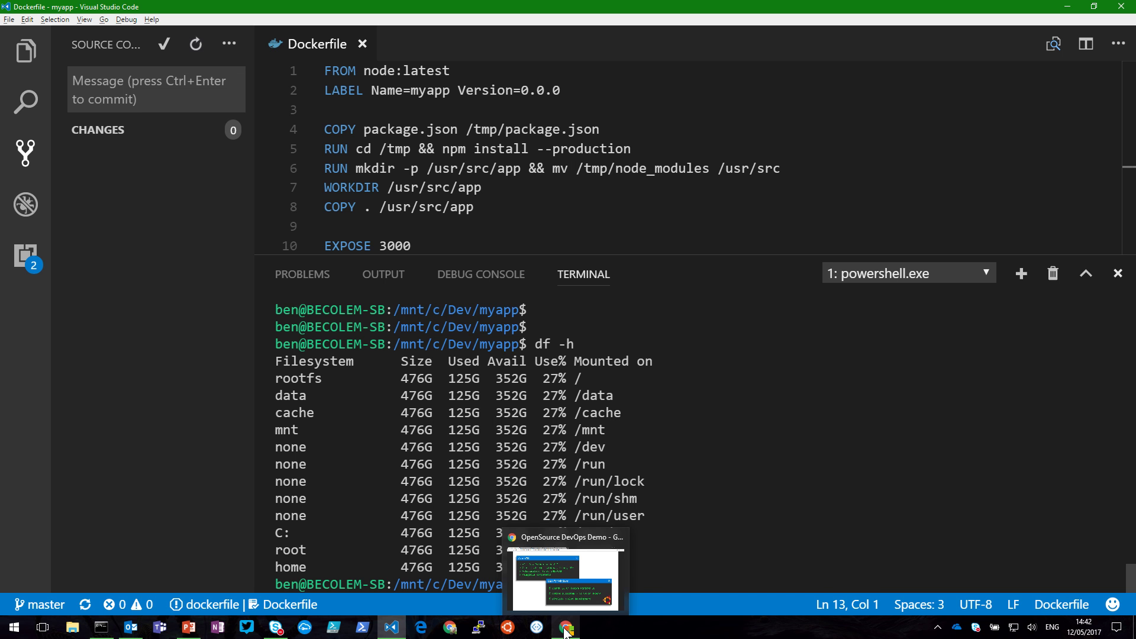
pyautogui.moveTo(563, 594)
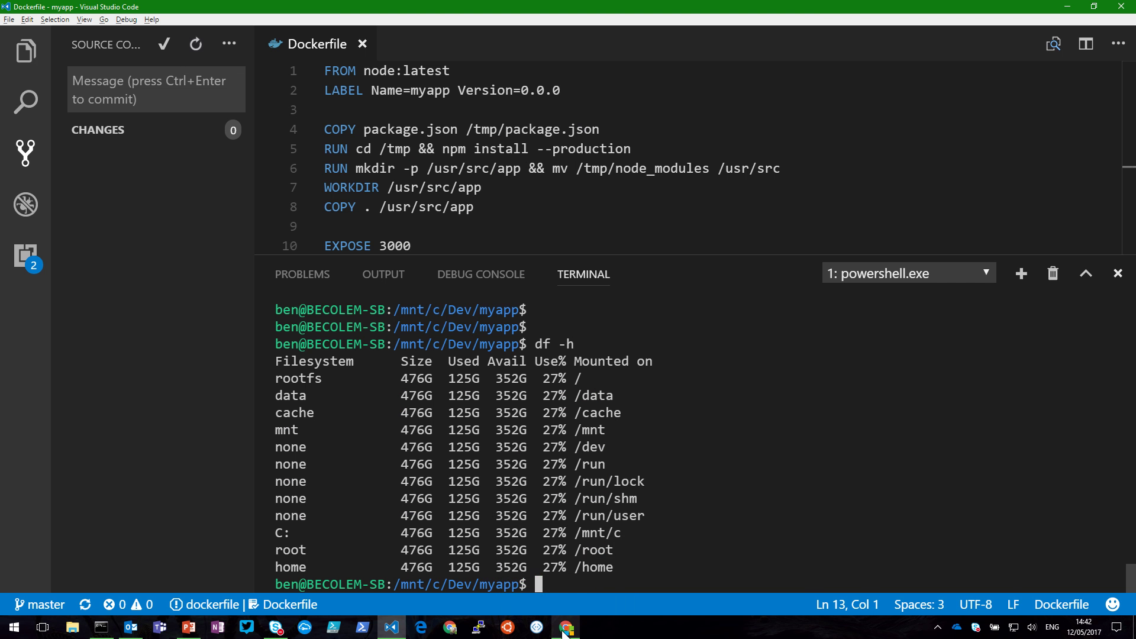
pyautogui.click(565, 628)
pyautogui.press('Right')
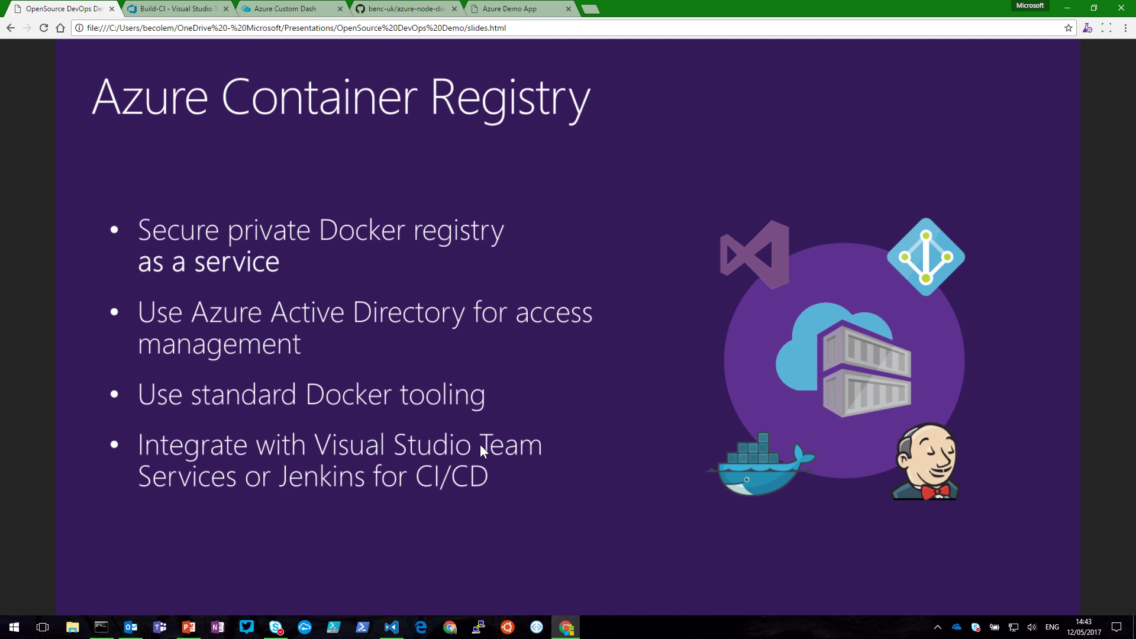
# Step: Open advanced.md in the extras folder of the azure-node-docker-paas GitHub repository and copy its az group create command
pyautogui.click(401, 9)
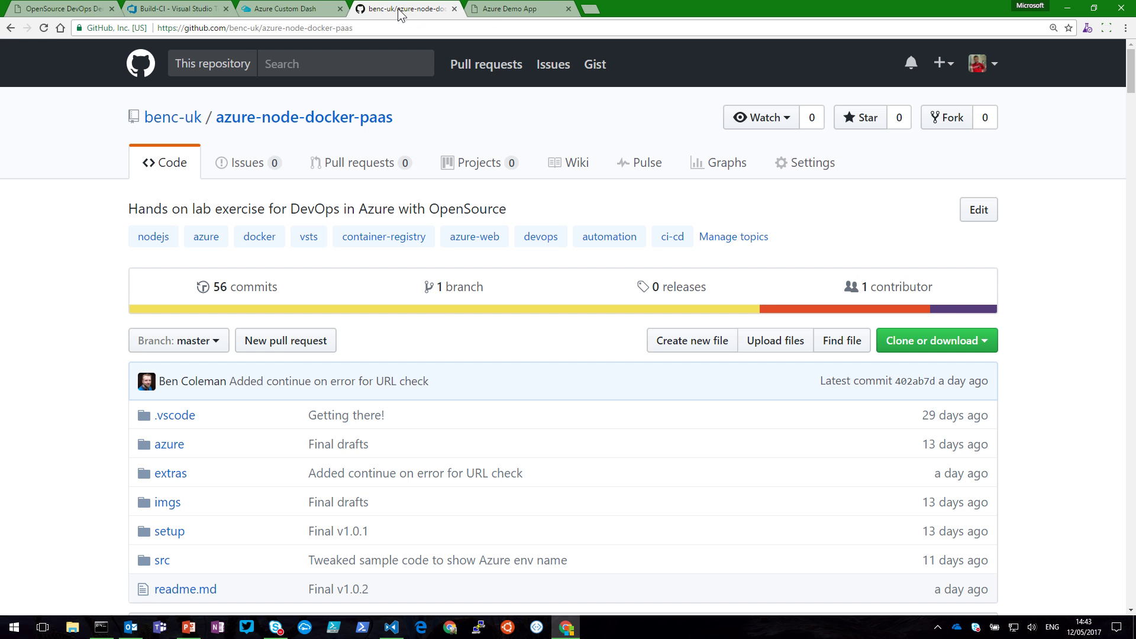
pyautogui.click(169, 473)
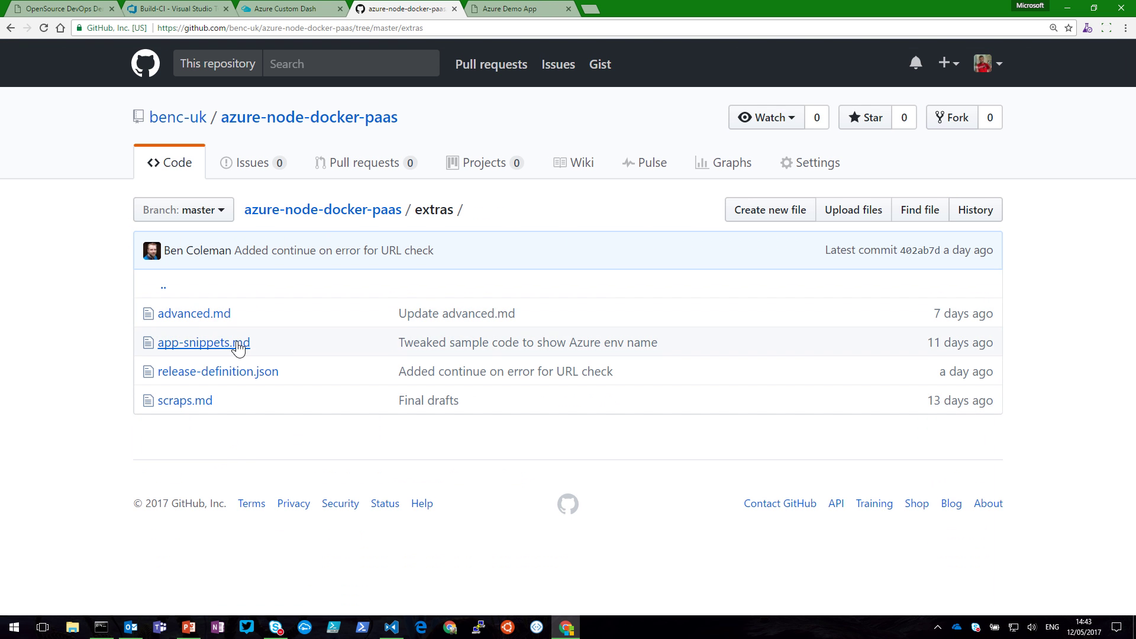
pyautogui.click(198, 315)
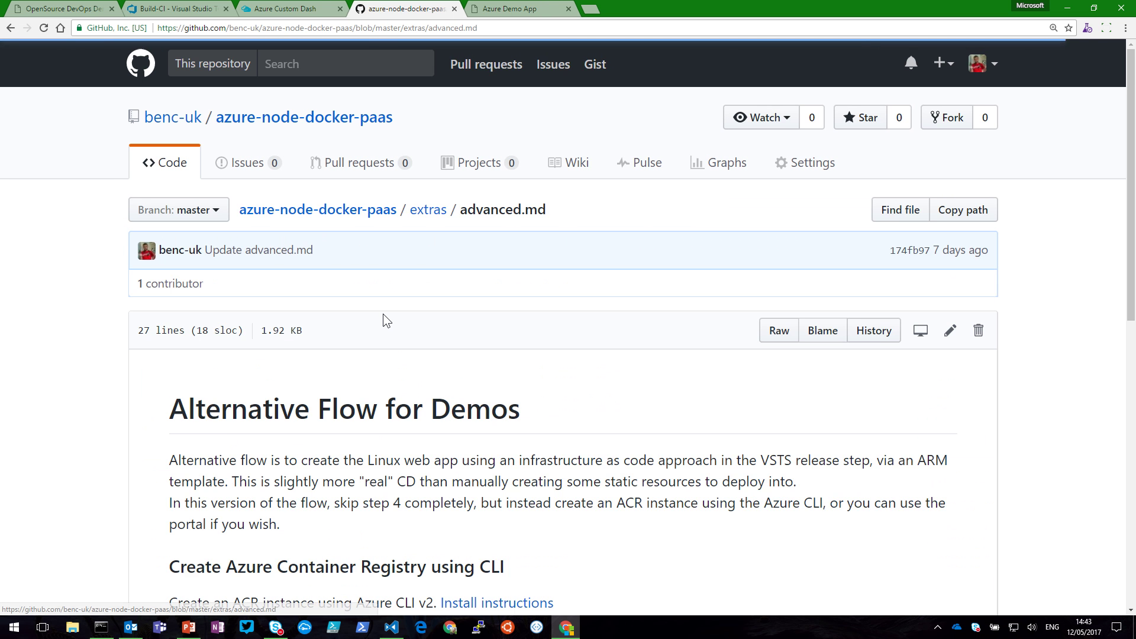
pyautogui.scroll(-2, 382, 314)
pyautogui.scroll(-2, 383, 314)
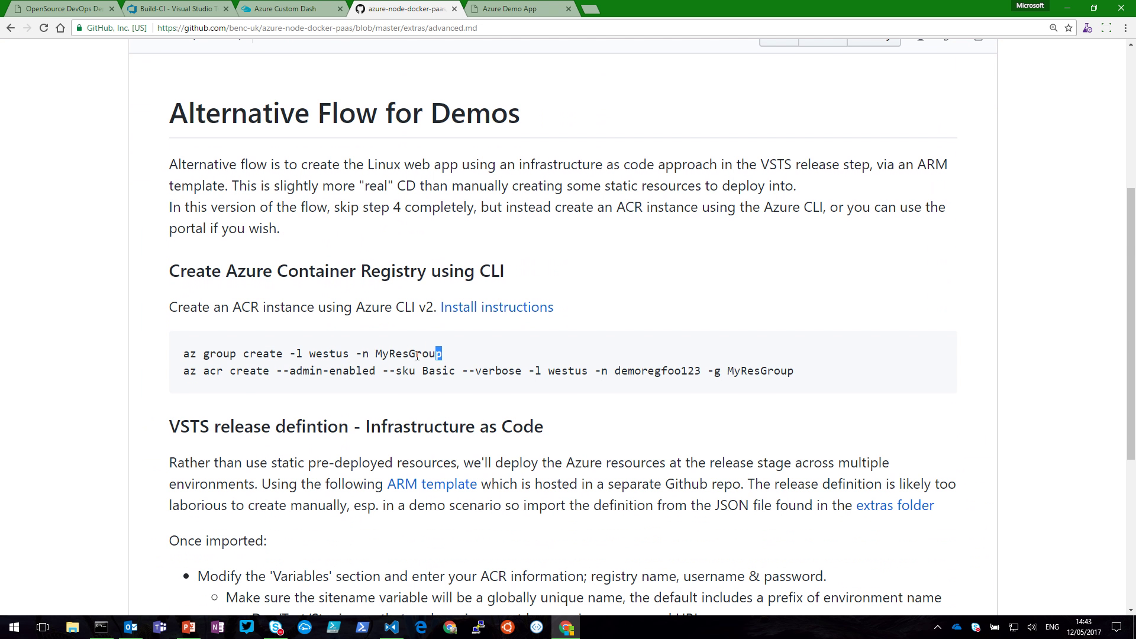
pyautogui.moveTo(443, 353); pyautogui.dragTo(183, 351)
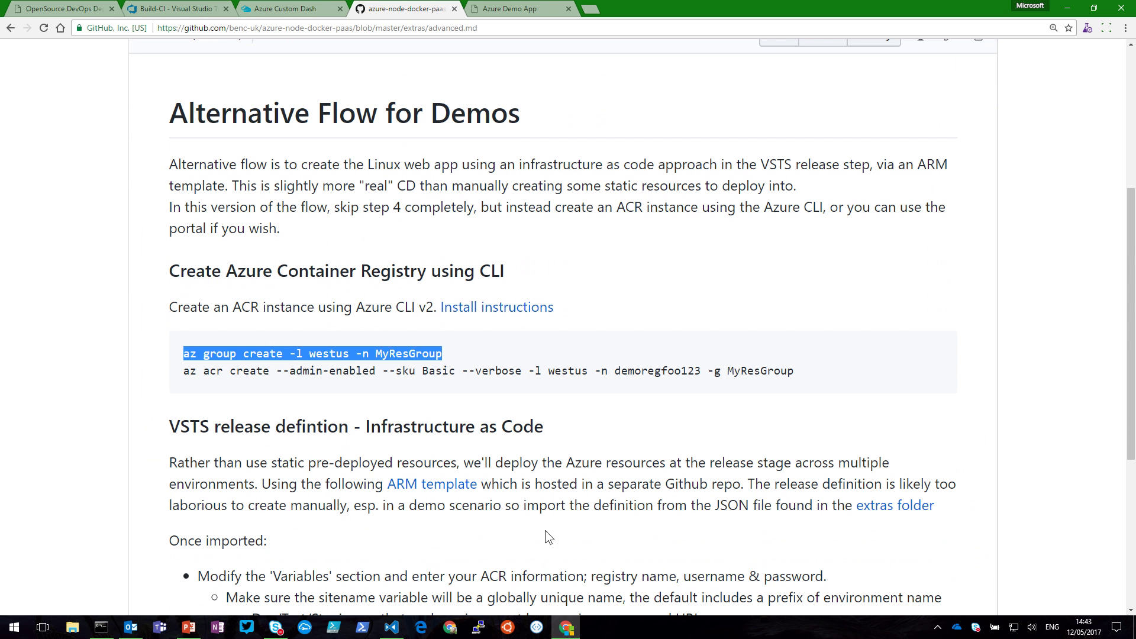
# Step: Switch to Visual Studio Code, run az in the bash terminal and look through the Azure CLI base commands
pyautogui.click(391, 627)
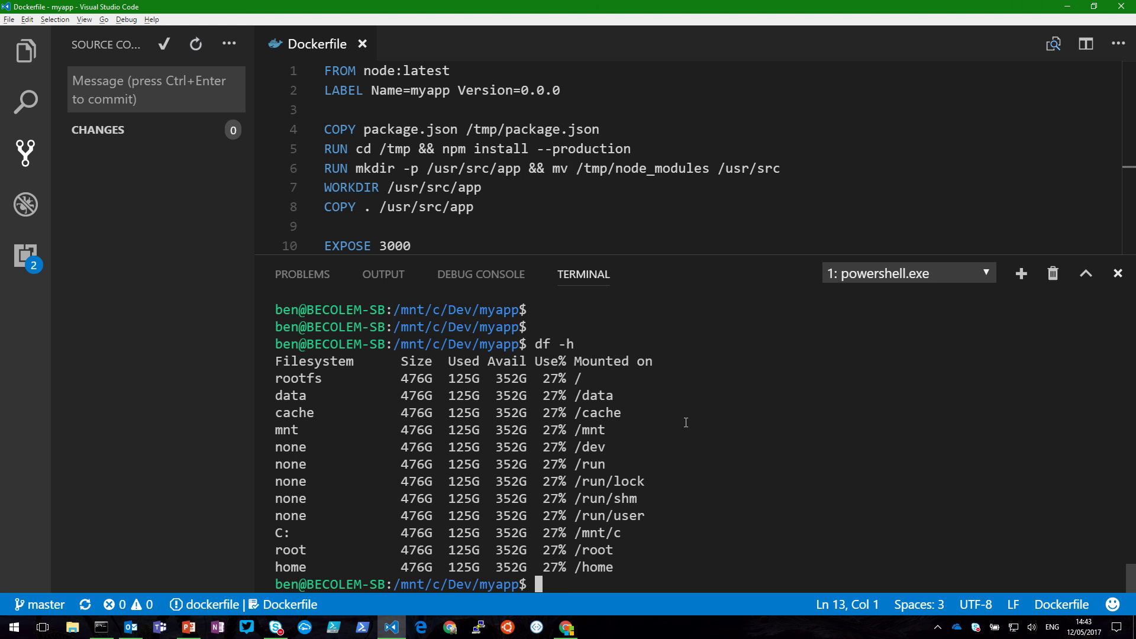
pyautogui.write('az')
pyautogui.press('Return')
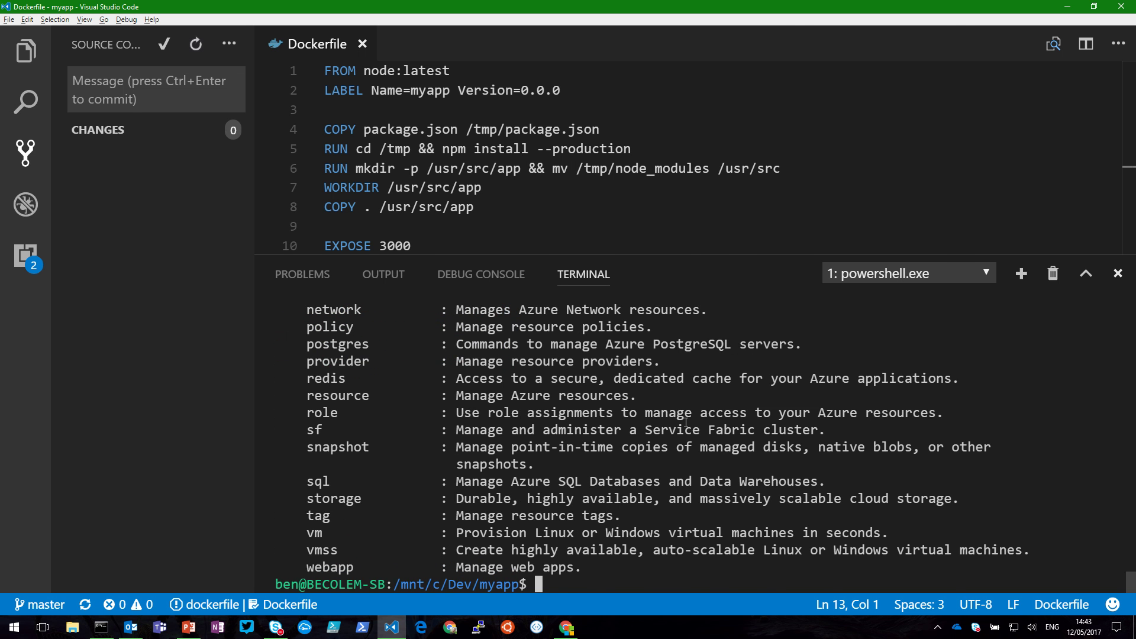
pyautogui.scroll(15, 685, 421)
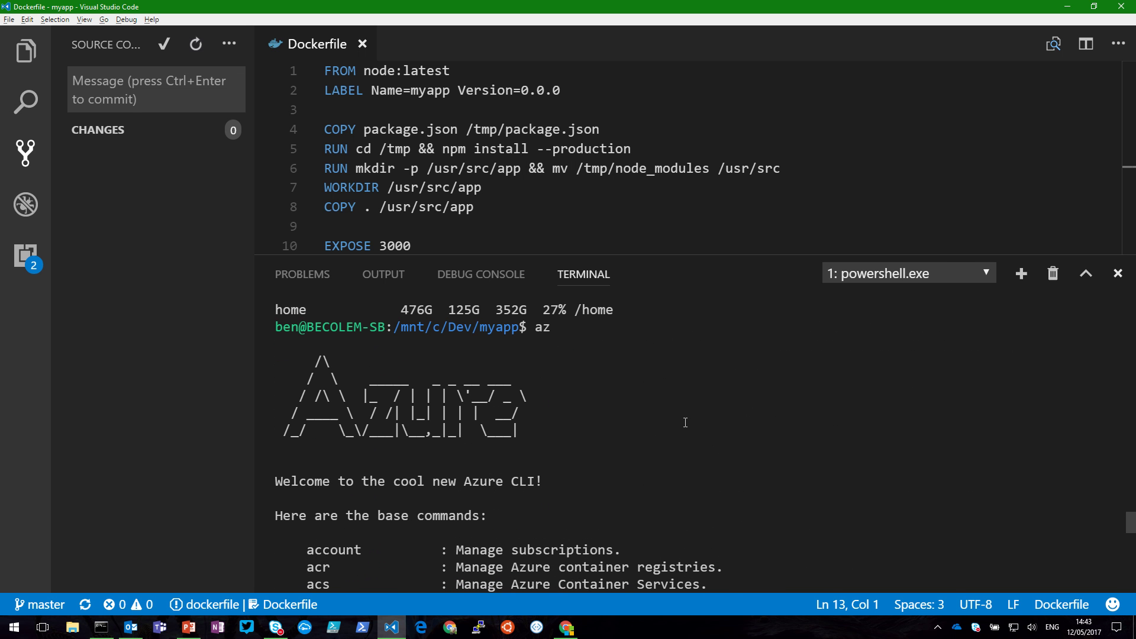
pyautogui.scroll(-2, 685, 422)
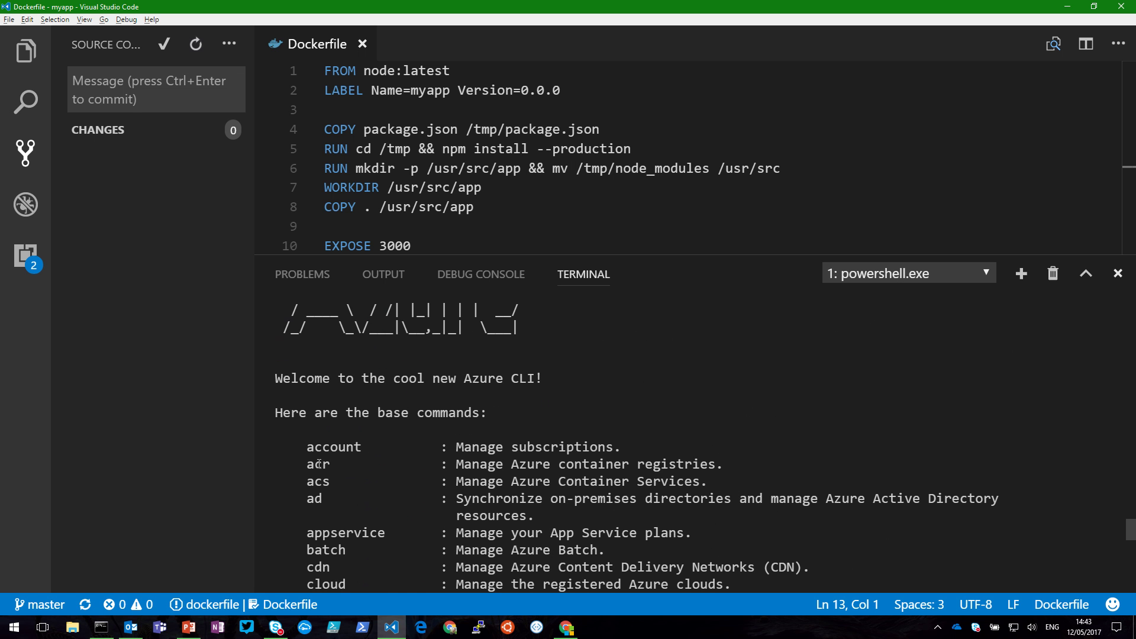
pyautogui.scroll(-5, 395, 467)
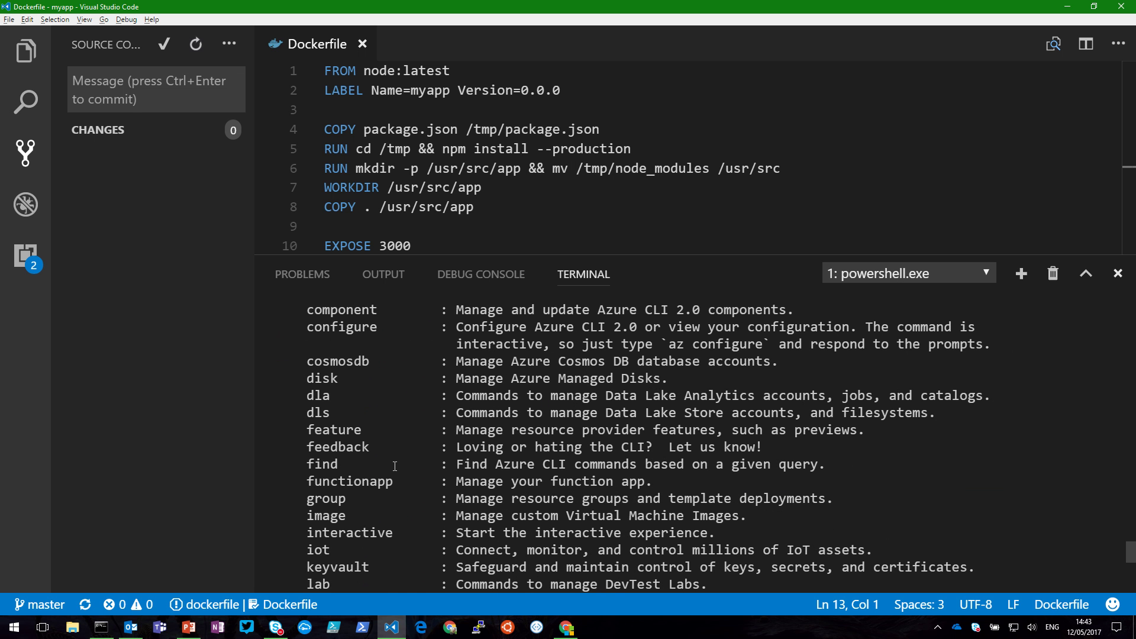
pyautogui.scroll(-8, 372, 497)
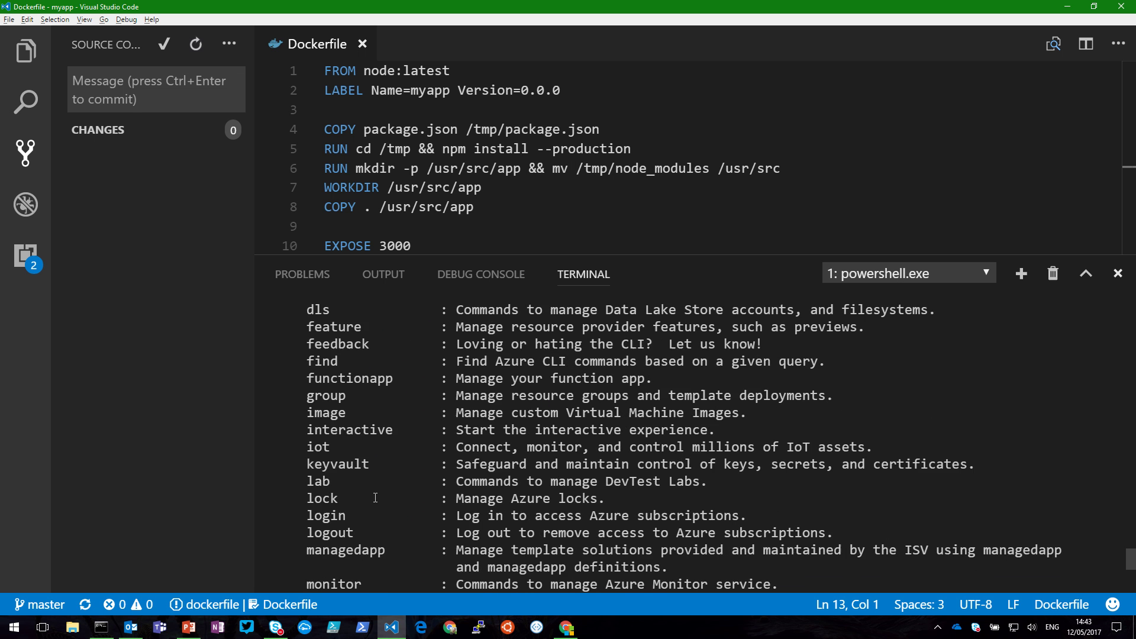
# Step: Create a resource group named Temp.Demo in westus using the copied az group create command
pyautogui.write('az group create -l westus -n MyResGroup')
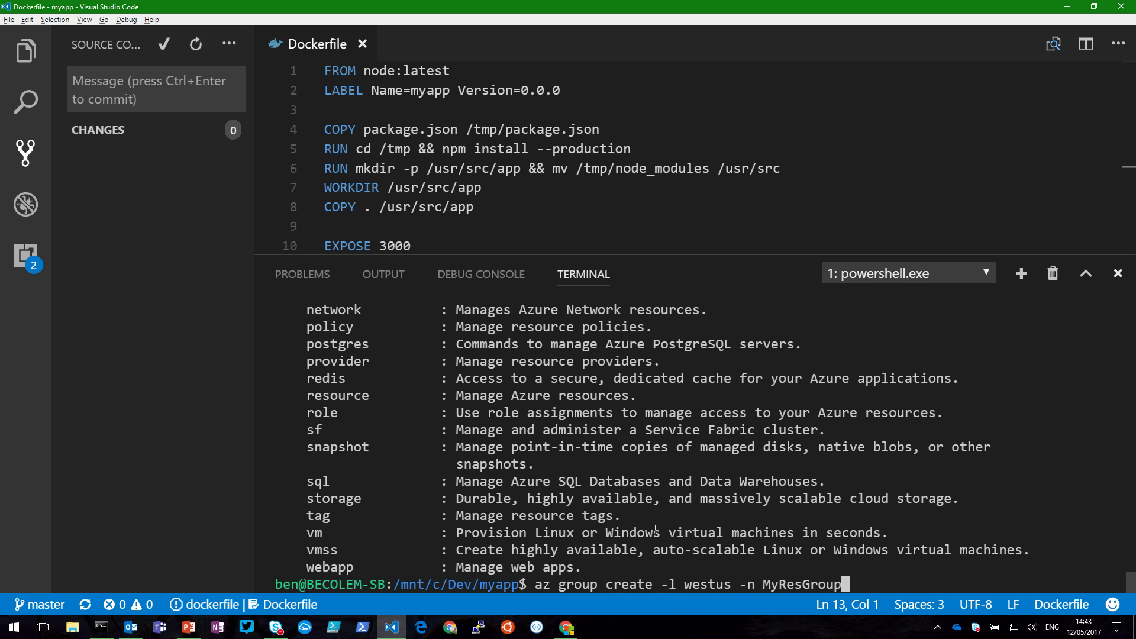
pyautogui.press('BackSpace')
pyautogui.press('BackSpace')
pyautogui.press('BackSpace')
pyautogui.press('BackSpace')
pyautogui.press('BackSpace')
pyautogui.press('BackSpace')
pyautogui.press('BackSpace')
pyautogui.press('BackSpace')
pyautogui.press('BackSpace')
pyautogui.press('BackSpace')
pyautogui.write('Temp')
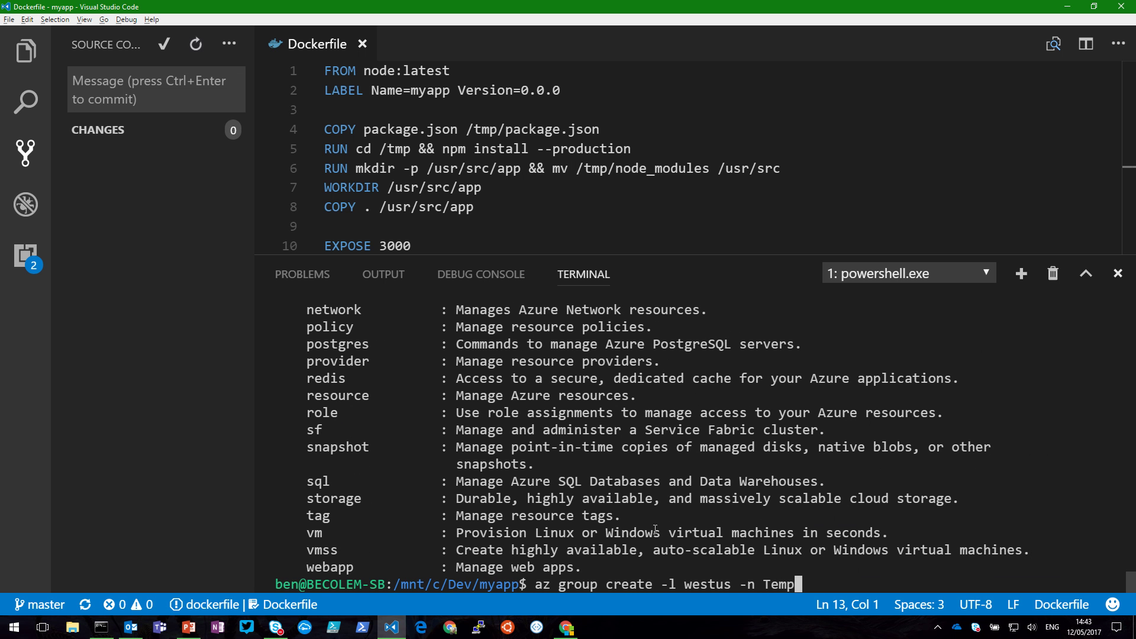
pyautogui.write('.Demo')
pyautogui.press('Return')
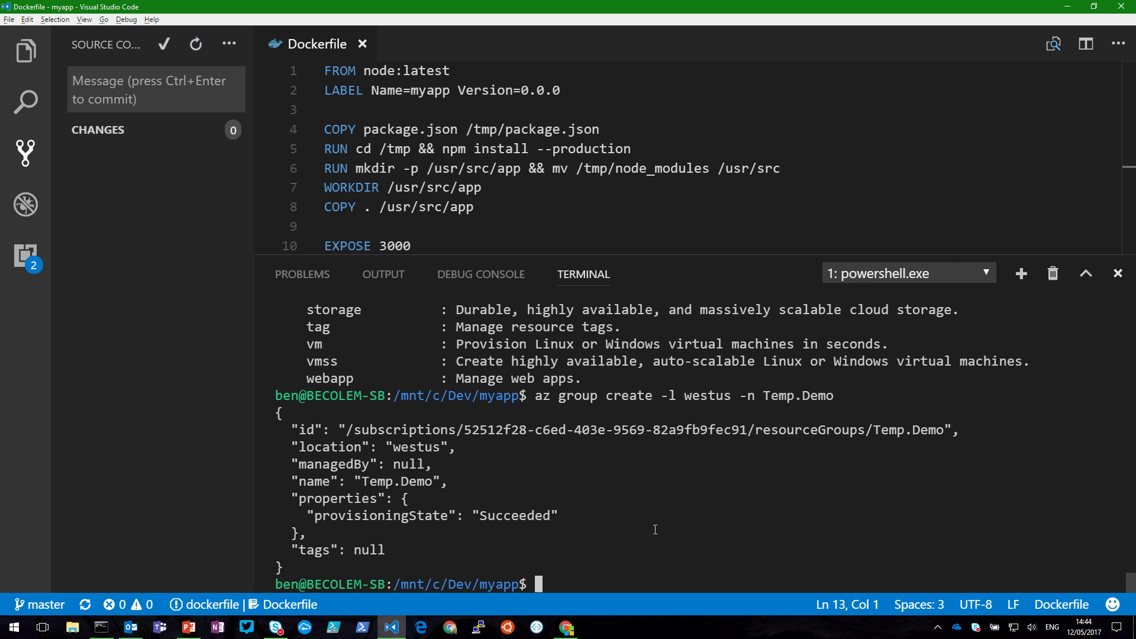
# Step: Copy the az acr create command from the GitHub page in Chrome and paste it into the Visual Studio Code terminal
pyautogui.hotkey('alt', 'Tab')
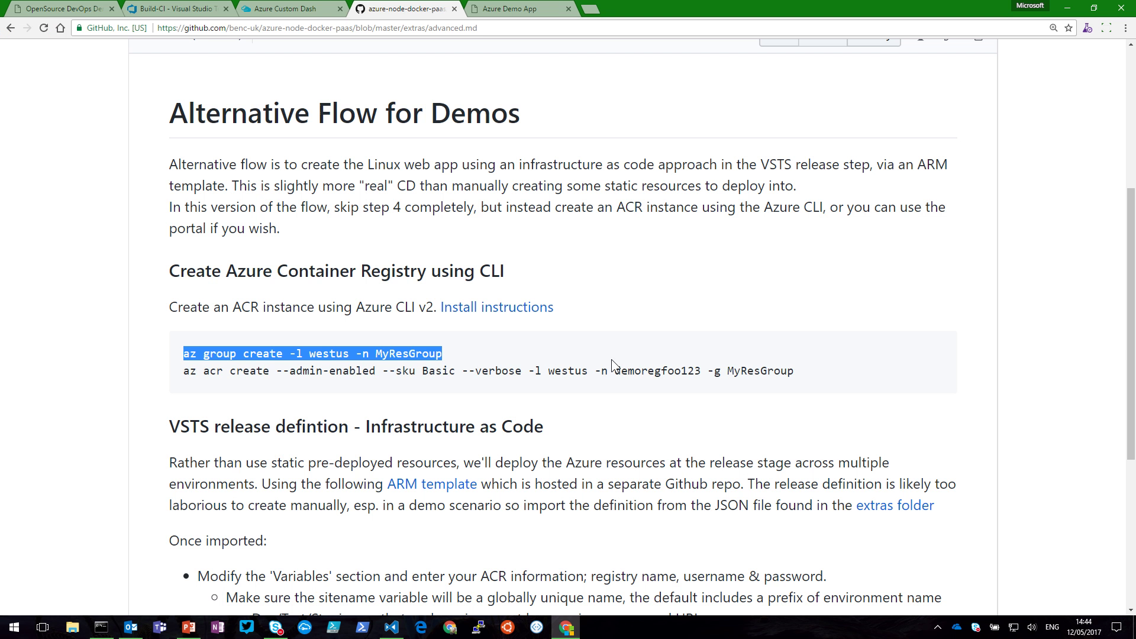
pyautogui.moveTo(788, 370); pyautogui.dragTo(183, 371)
pyautogui.hotkey('ctrl', 'c')
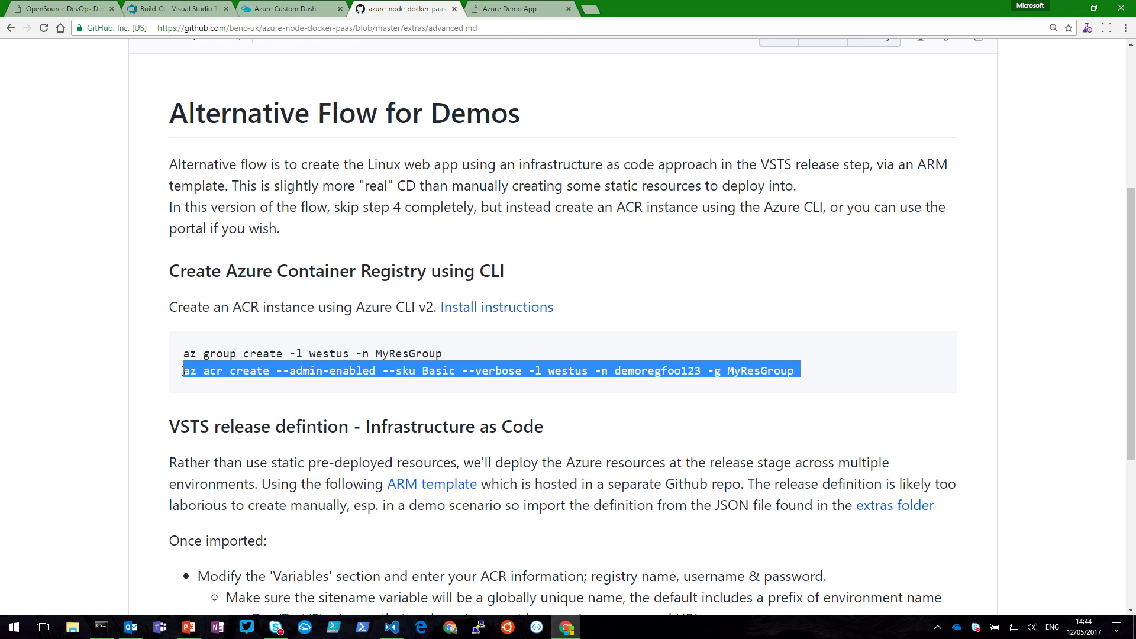
pyautogui.hotkey('alt', 'Tab')
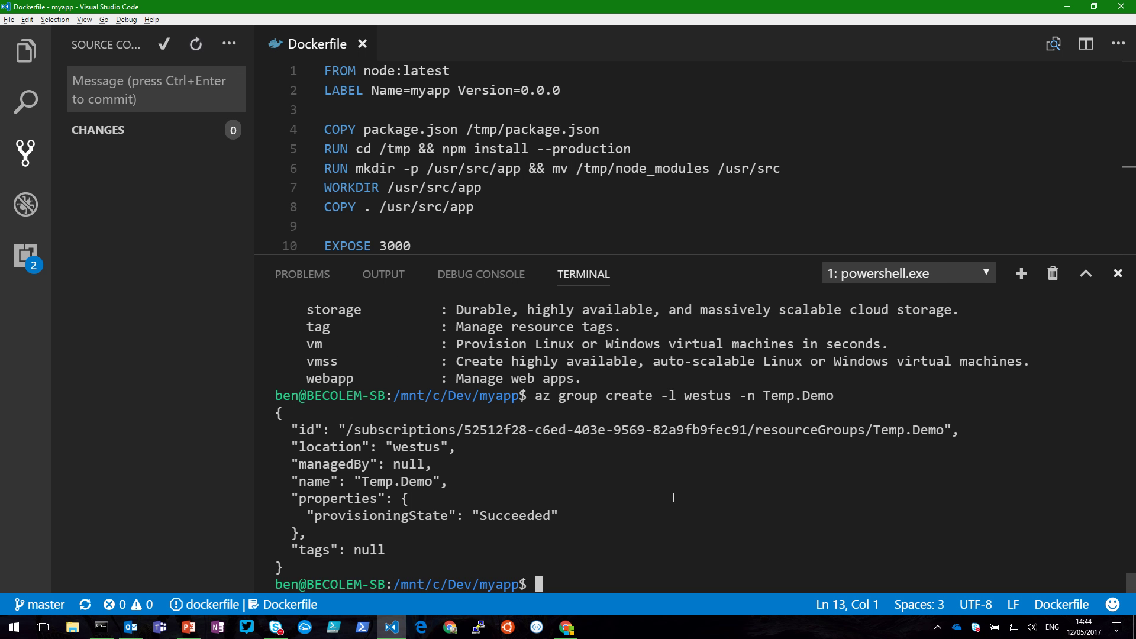
pyautogui.hotkey('ctrl', 'v')
# Step: Remove MyResGroup from the az acr create command and change its registry name to newdemoreg
pyautogui.press('BackSpace')
pyautogui.press('BackSpace')
pyautogui.press('BackSpace')
pyautogui.press('BackSpace')
pyautogui.press('BackSpace')
pyautogui.press('BackSpace')
pyautogui.press('BackSpace')
pyautogui.press('BackSpace')
pyautogui.press('BackSpace')
pyautogui.press('BackSpace')
pyautogui.press('BackSpace')
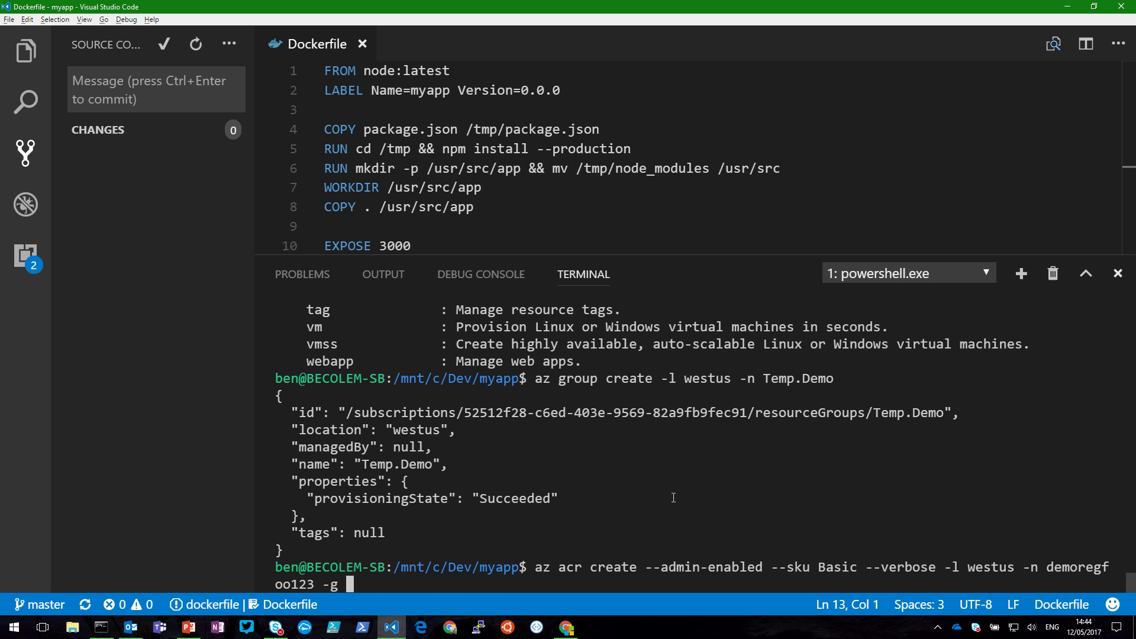
pyautogui.press('Left')
pyautogui.press('Left')
pyautogui.press('Left')
pyautogui.press('Left')
pyautogui.press('BackSpace')
pyautogui.press('BackSpace')
pyautogui.press('BackSpace')
pyautogui.press('BackSpace')
pyautogui.press('BackSpace')
pyautogui.press('BackSpace')
pyautogui.press('BackSpace')
pyautogui.press('BackSpace')
pyautogui.press('BackSpace')
pyautogui.press('BackSpace')
pyautogui.press('BackSpace')
pyautogui.press('BackSpace')
pyautogui.press('BackSpace')
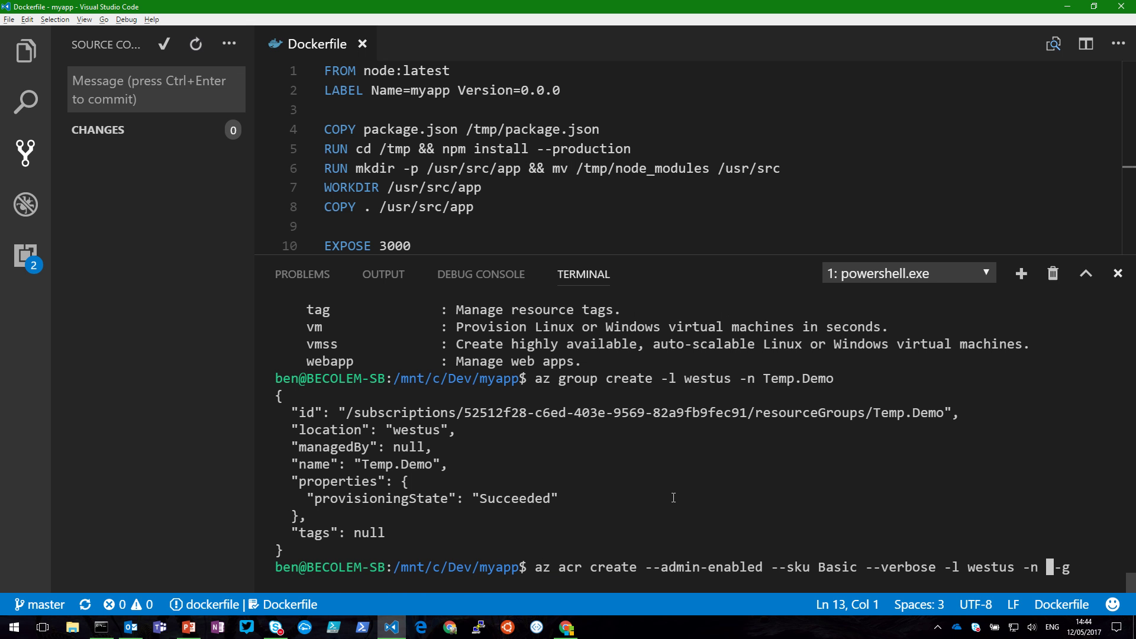
pyautogui.write('nod')
pyautogui.press('BackSpace')
pyautogui.press('BackSpace')
pyautogui.write('ewdemoreg')
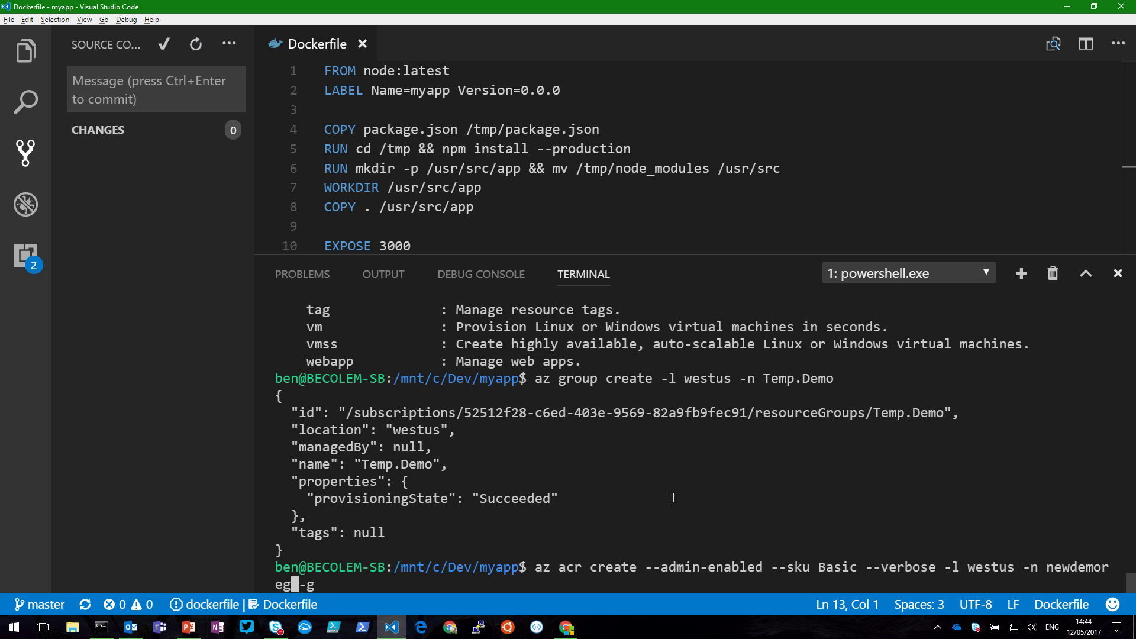
# Step: Set the command's resource group to Temp.Demo and run it to create the Basic container registry
pyautogui.press('End')
pyautogui.write('Temp.Demo')
pyautogui.press('Left')
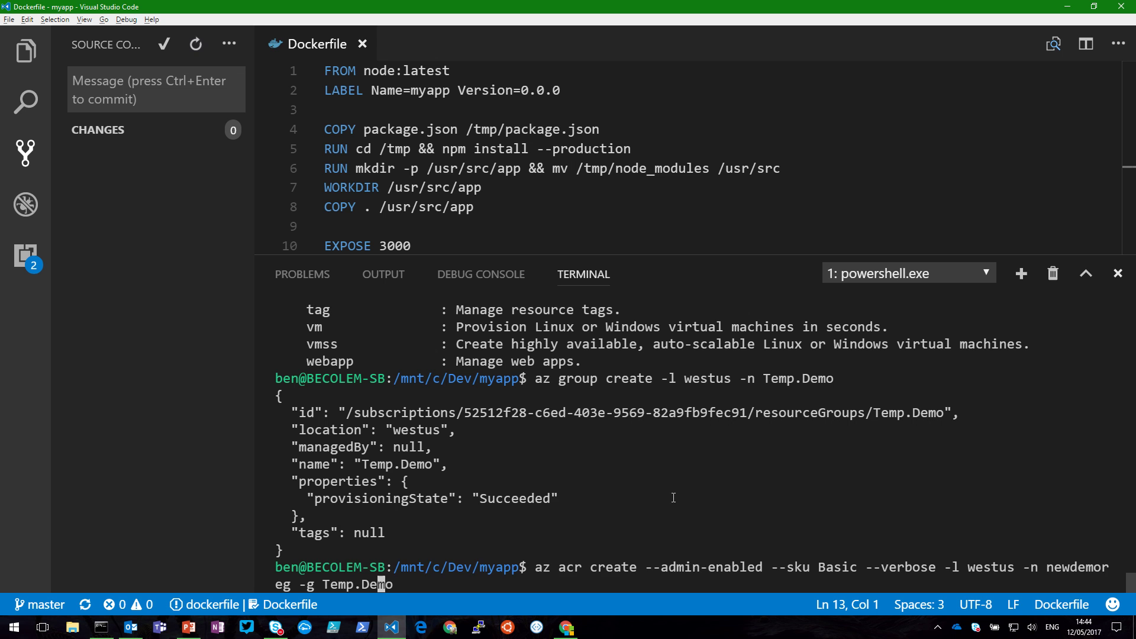
pyautogui.press('Right')
pyautogui.press('Return')
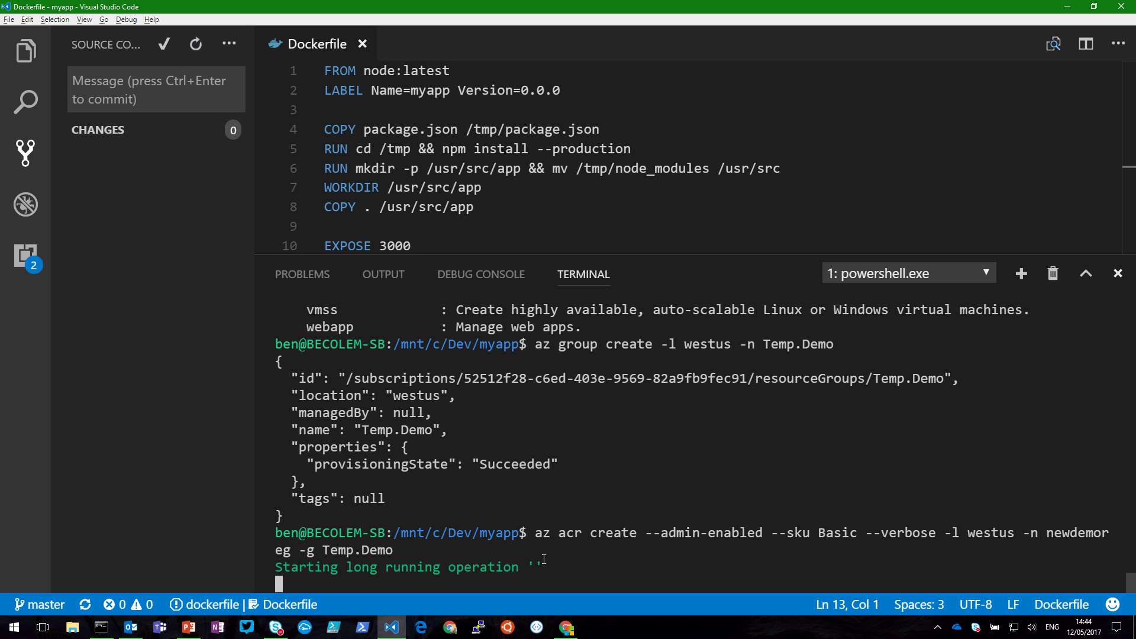
# Step: Switch to the Azure portal in Chrome and view the repositories of the newdemoreg container registry in the Temp.Demo resource group
pyautogui.click(570, 632)
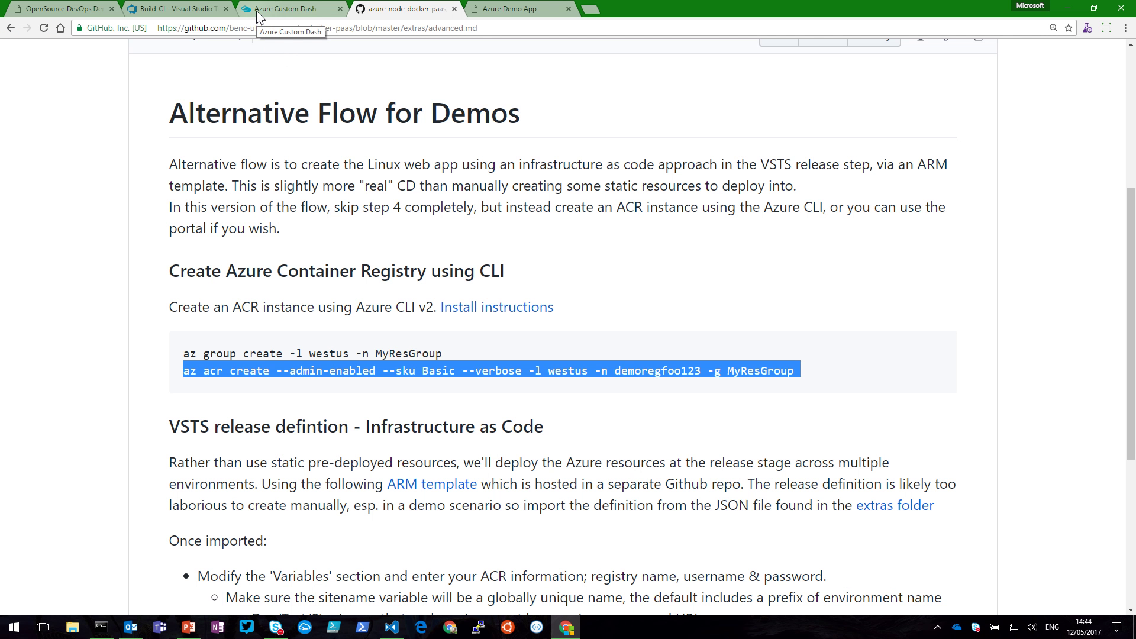
pyautogui.click(258, 12)
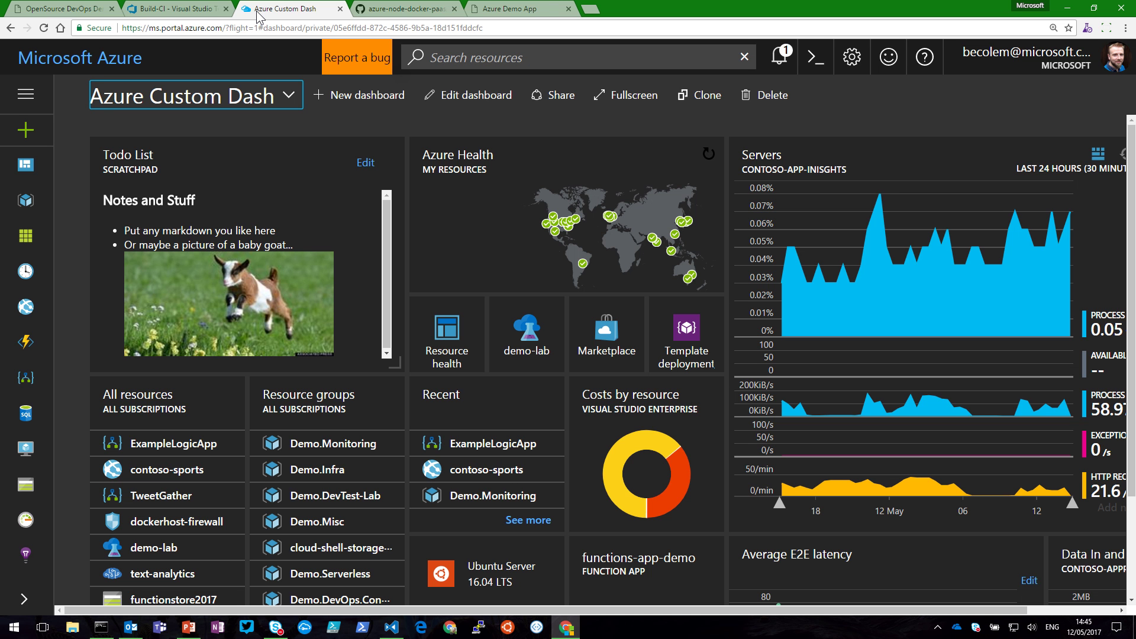
pyautogui.click(328, 425)
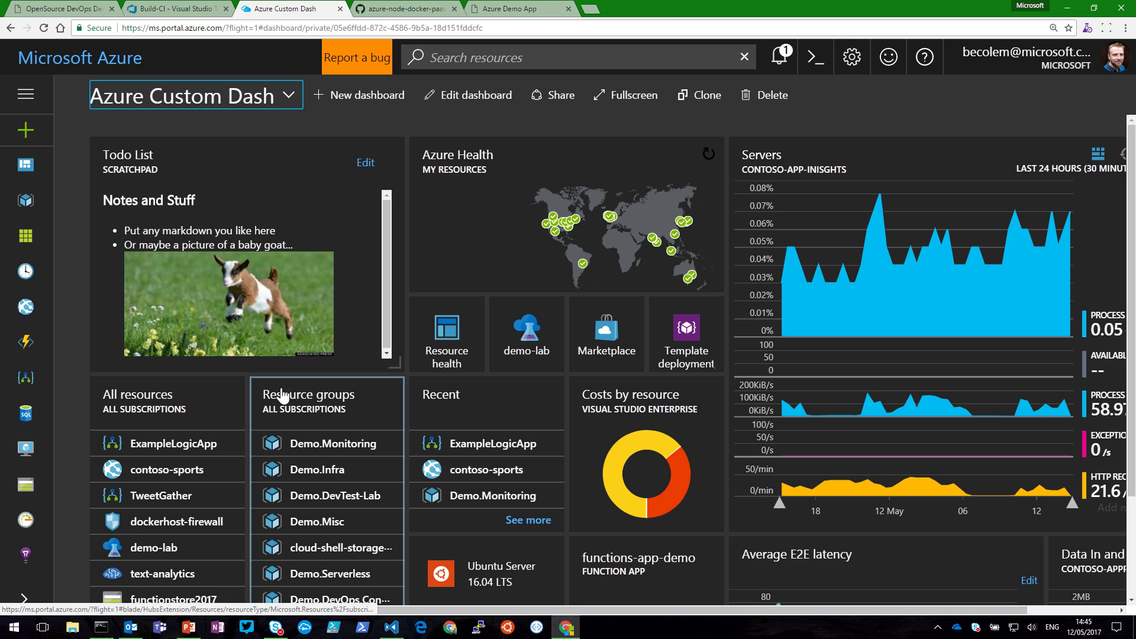
pyautogui.click(296, 411)
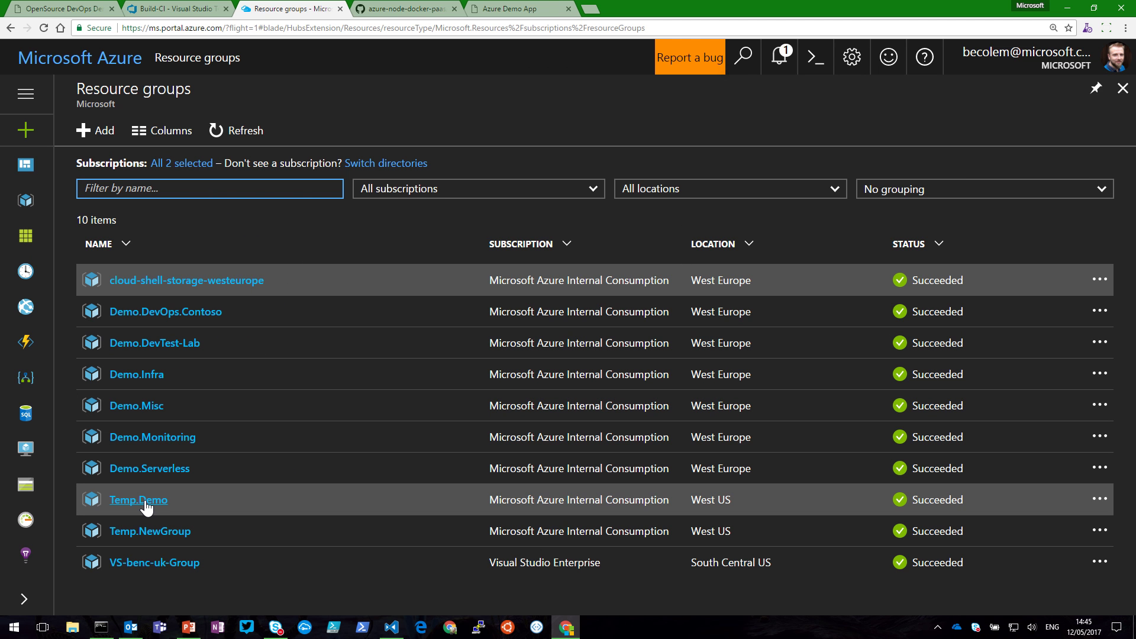
pyautogui.click(148, 502)
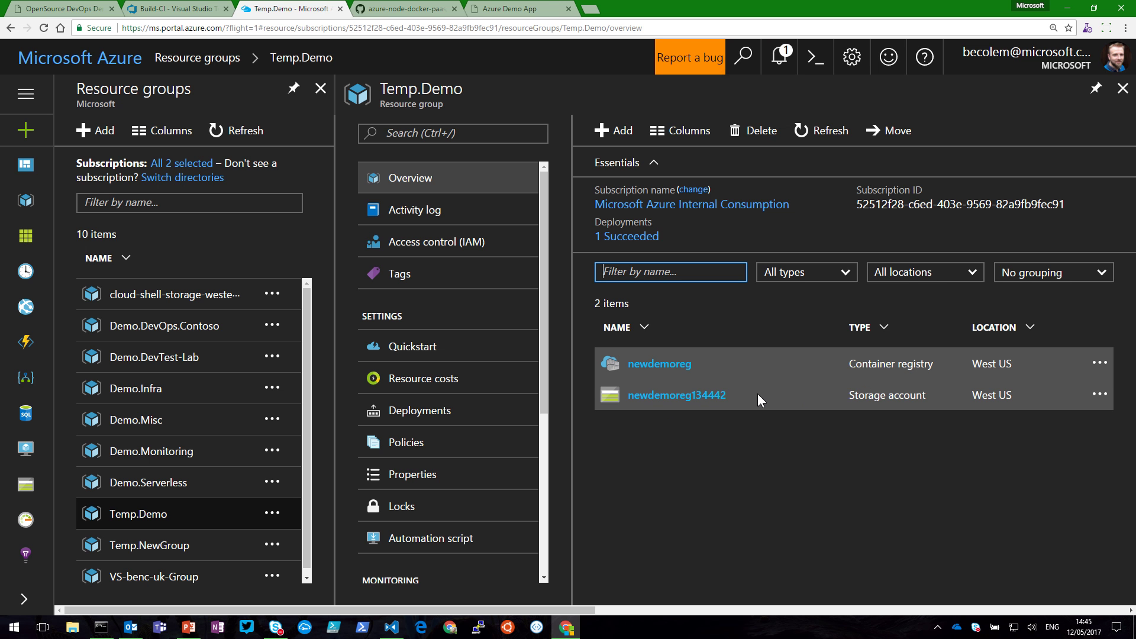
pyautogui.click(662, 362)
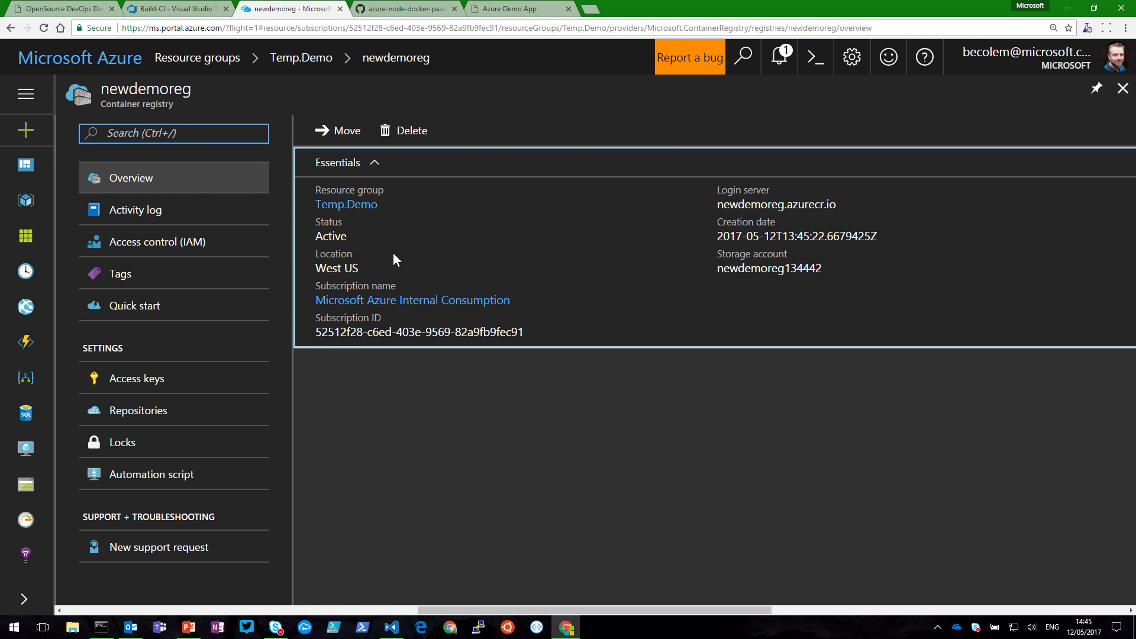
pyautogui.click(174, 411)
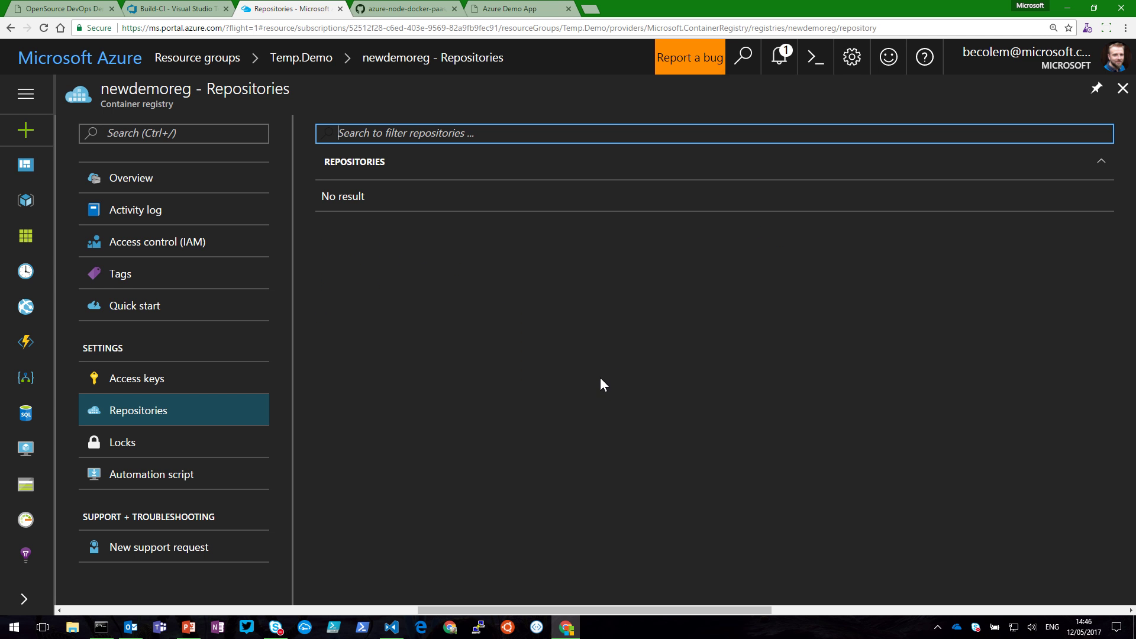
# Step: Return to the Build-CI page of the Node Demo DevOps project and look through the available build process templates
pyautogui.click(166, 12)
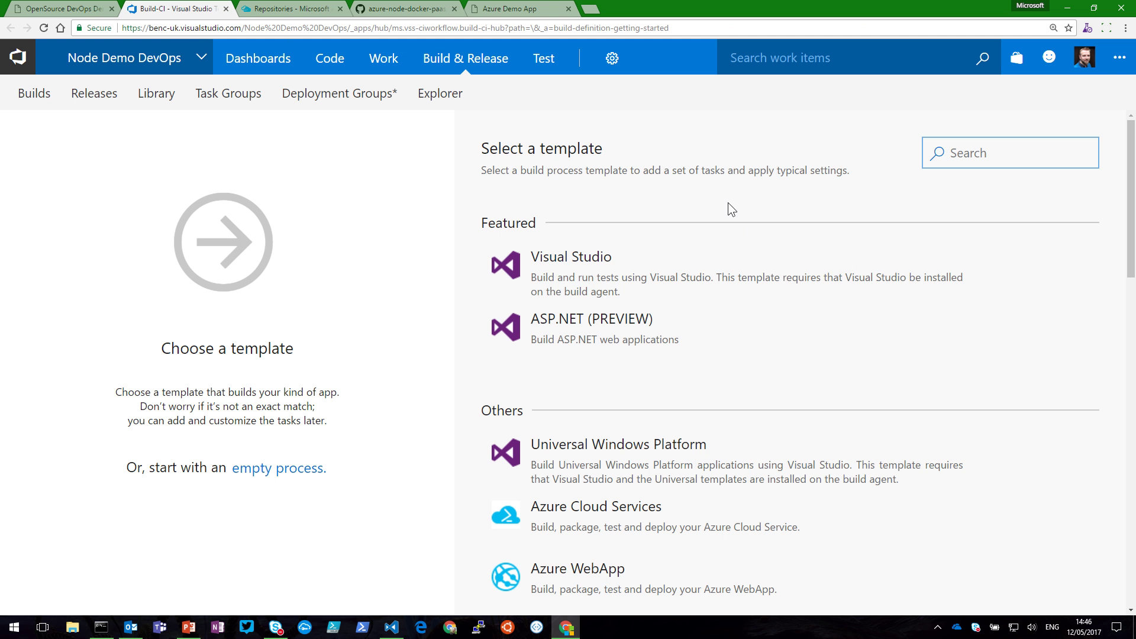
pyautogui.moveTo(743, 247)
pyautogui.scroll(-10, 753, 345)
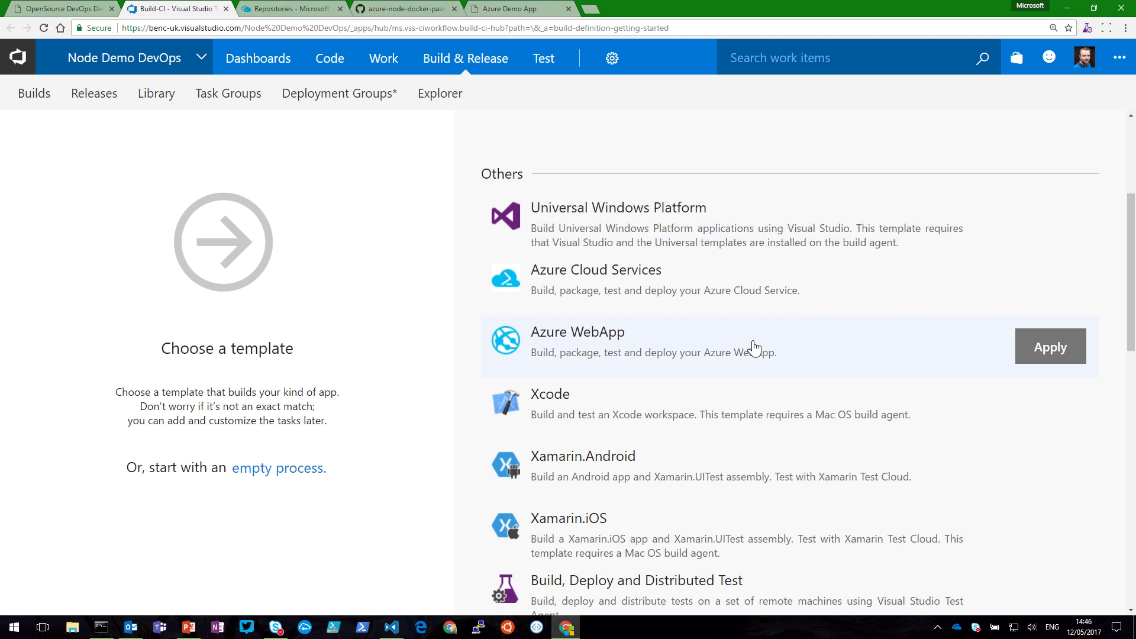
pyautogui.scroll(-5, 753, 348)
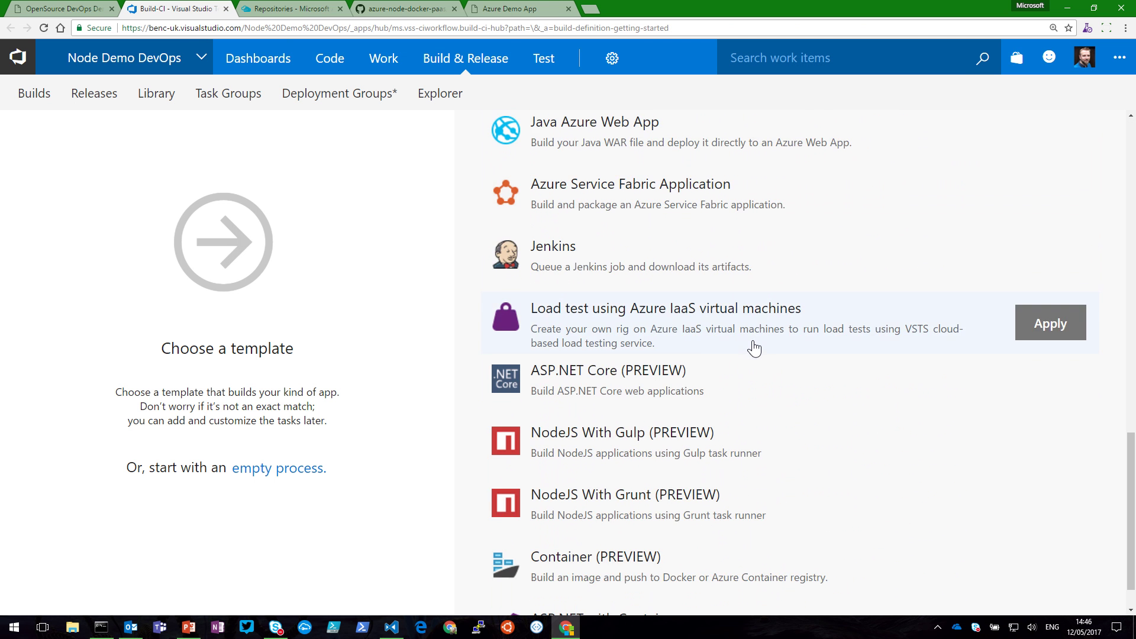
pyautogui.scroll(9, 753, 347)
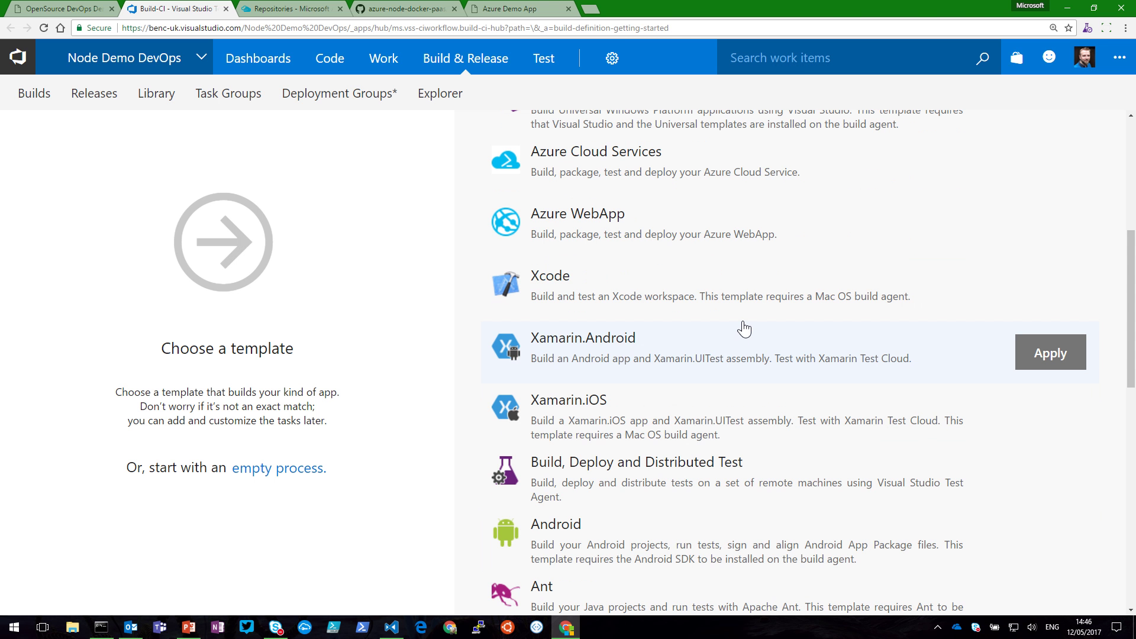
pyautogui.scroll(4, 744, 330)
pyautogui.scroll(-8, 744, 329)
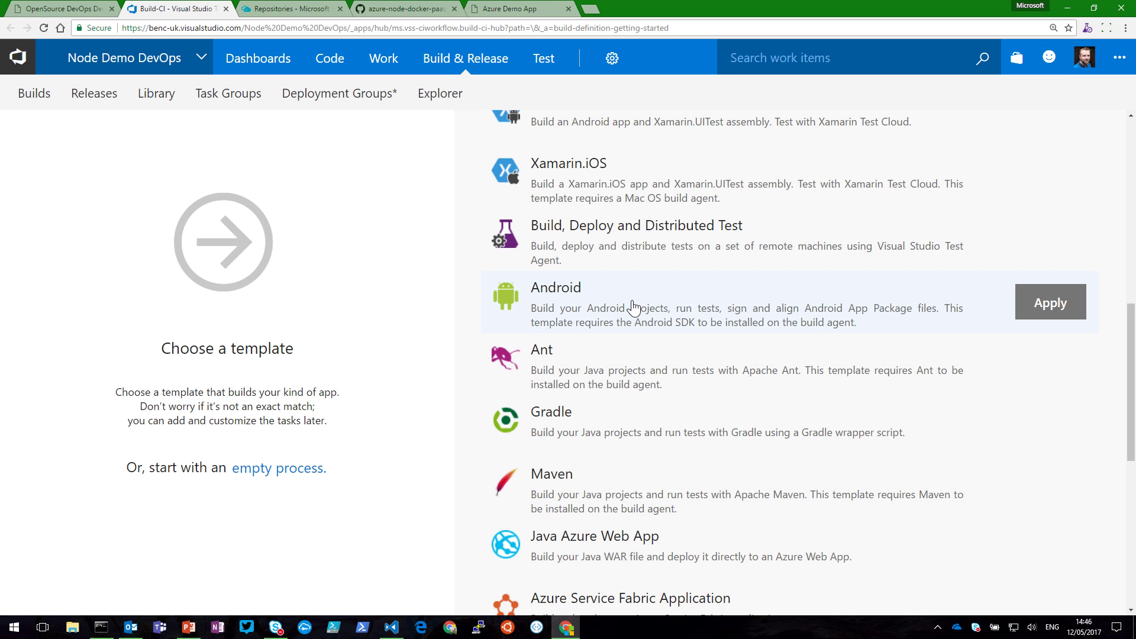
pyautogui.scroll(-5, 632, 304)
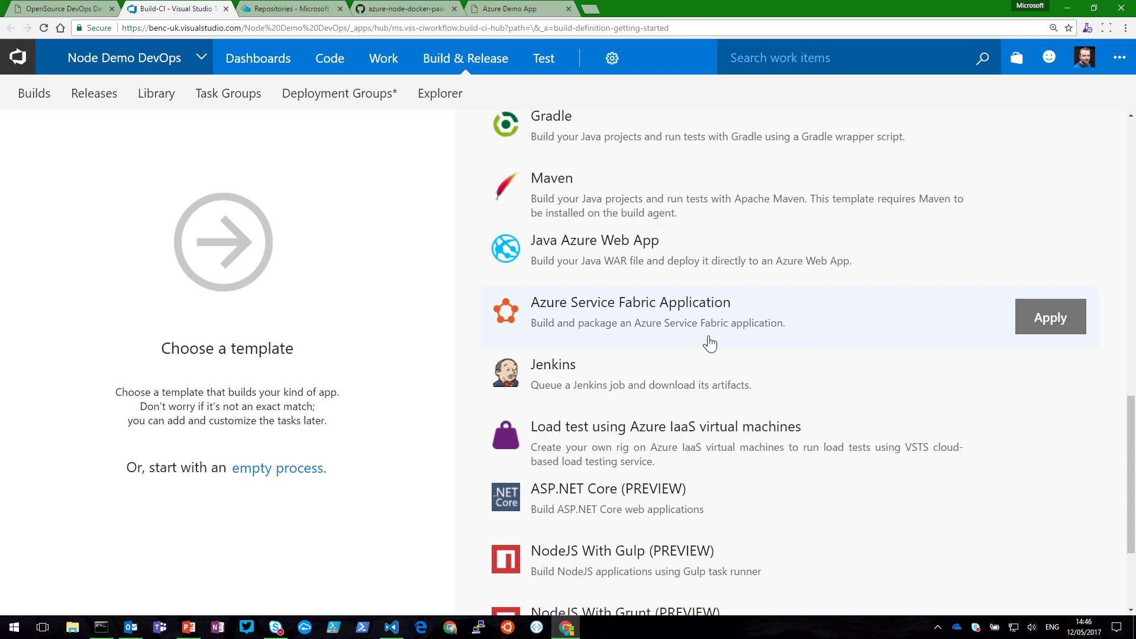
# Step: Create a build definition from the Container (PREVIEW) template and name it "Build my app Docker image"
pyautogui.scroll(-3, 710, 343)
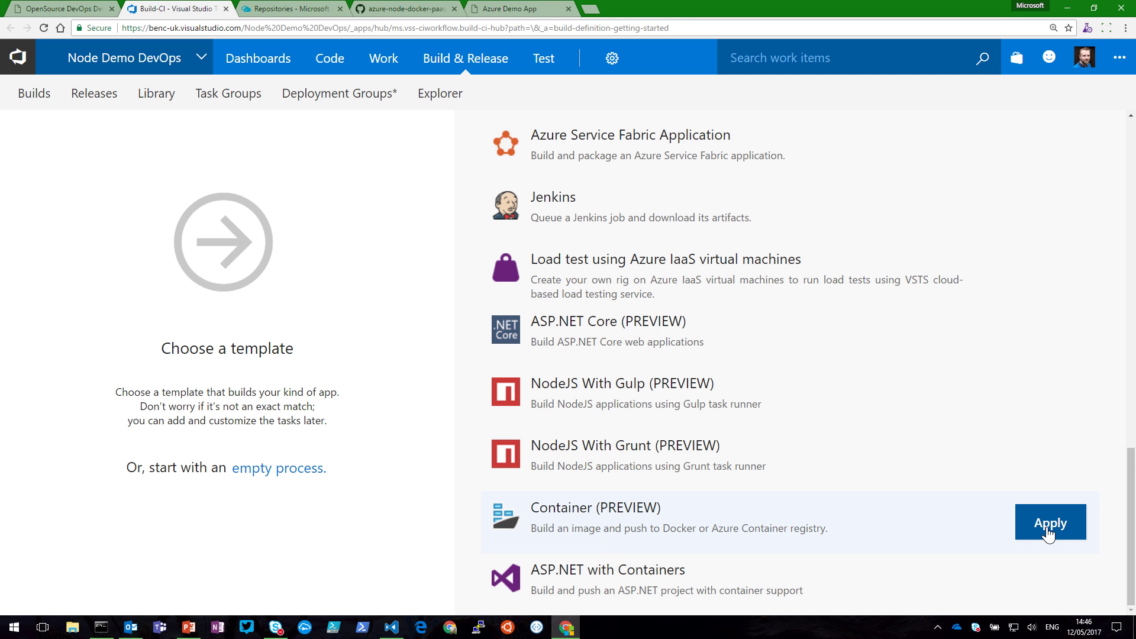
pyautogui.click(1047, 532)
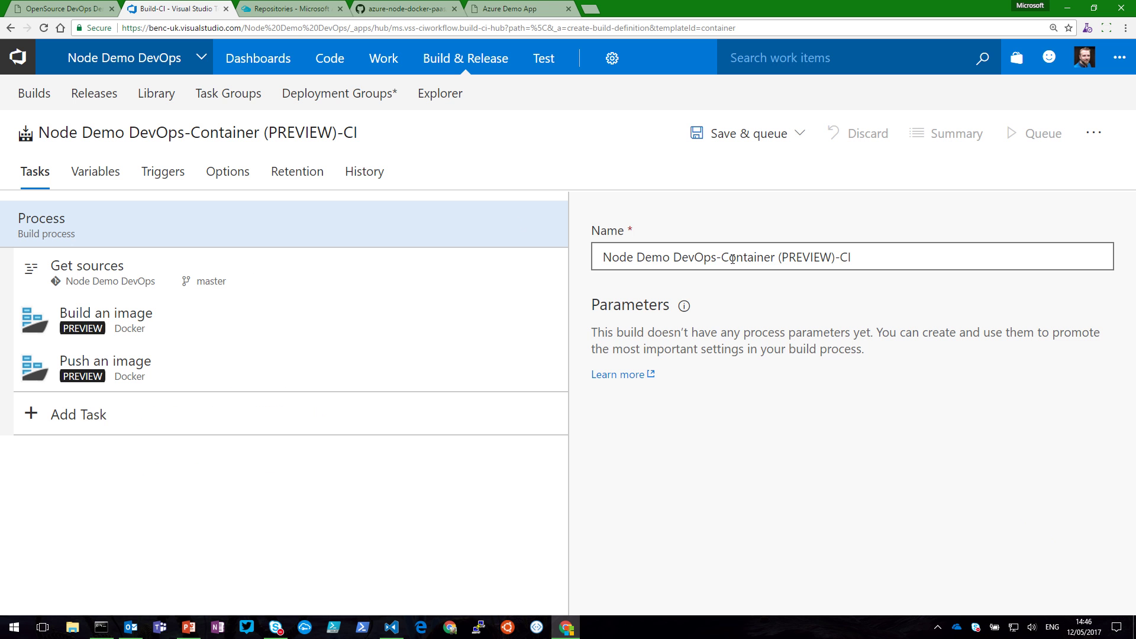
pyautogui.moveTo(959, 252); pyautogui.dragTo(540, 249)
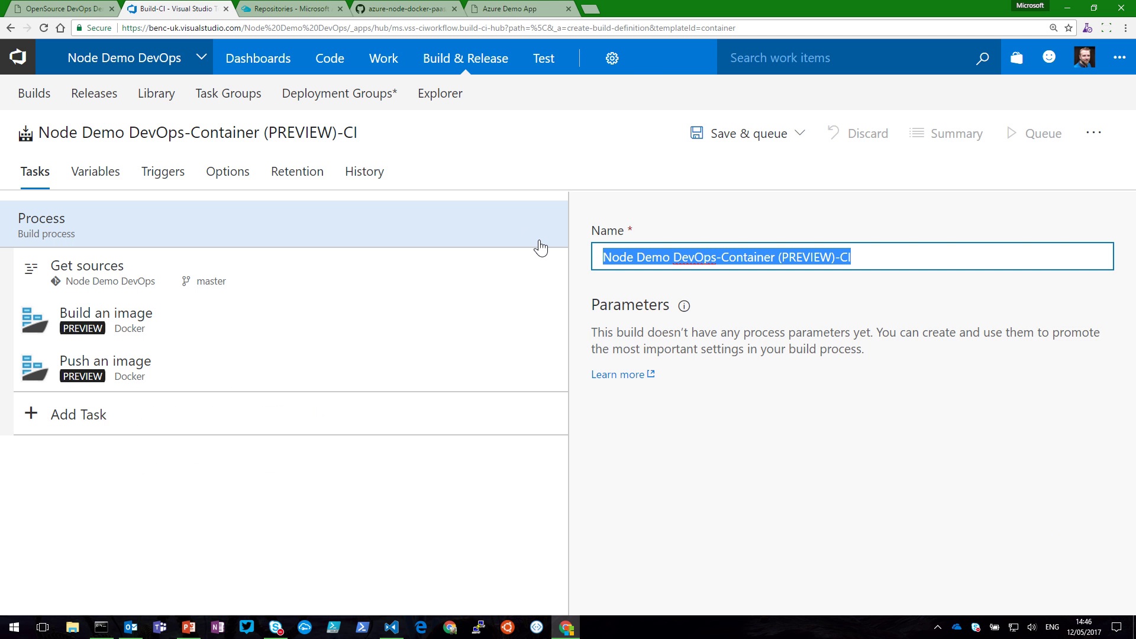
pyautogui.write('Build my app')
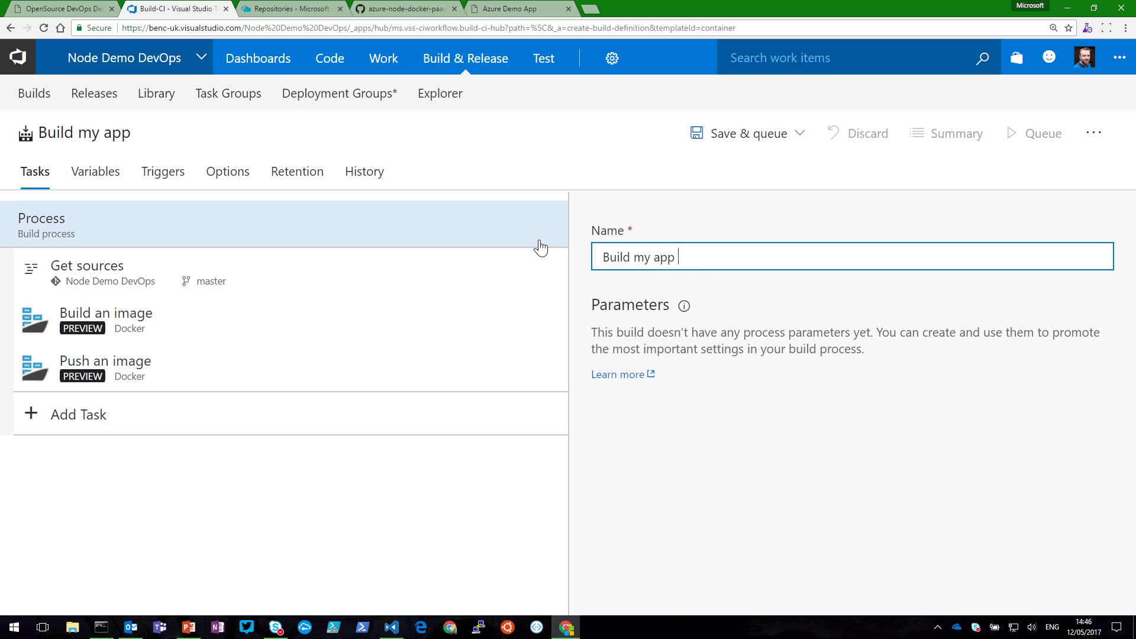
pyautogui.write(' Docker imaa')
pyautogui.press('BackSpace')
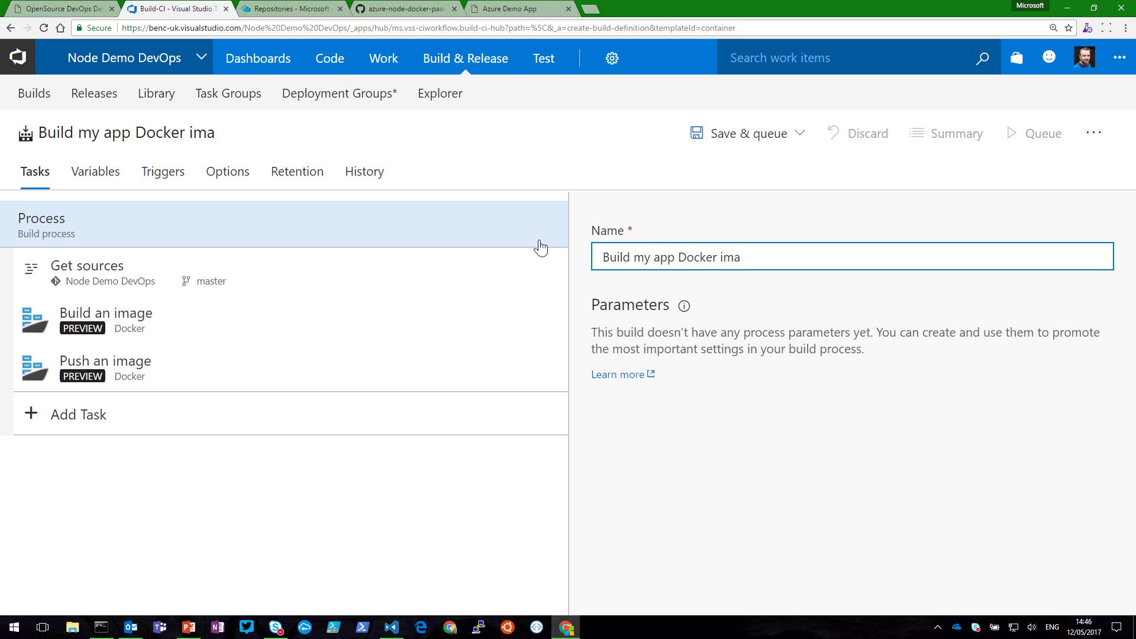
pyautogui.write('ge')
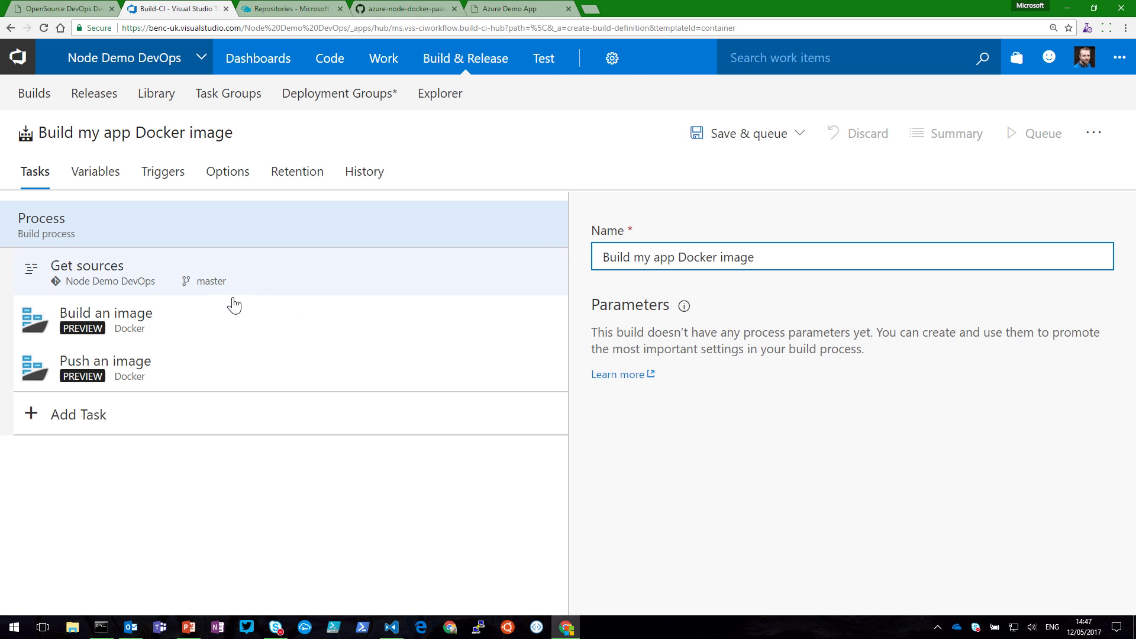
# Step: Authorize the Microsoft Azure Internal Consumption subscription for the Build an image task and select newdemoreg as its container registry
pyautogui.click(121, 276)
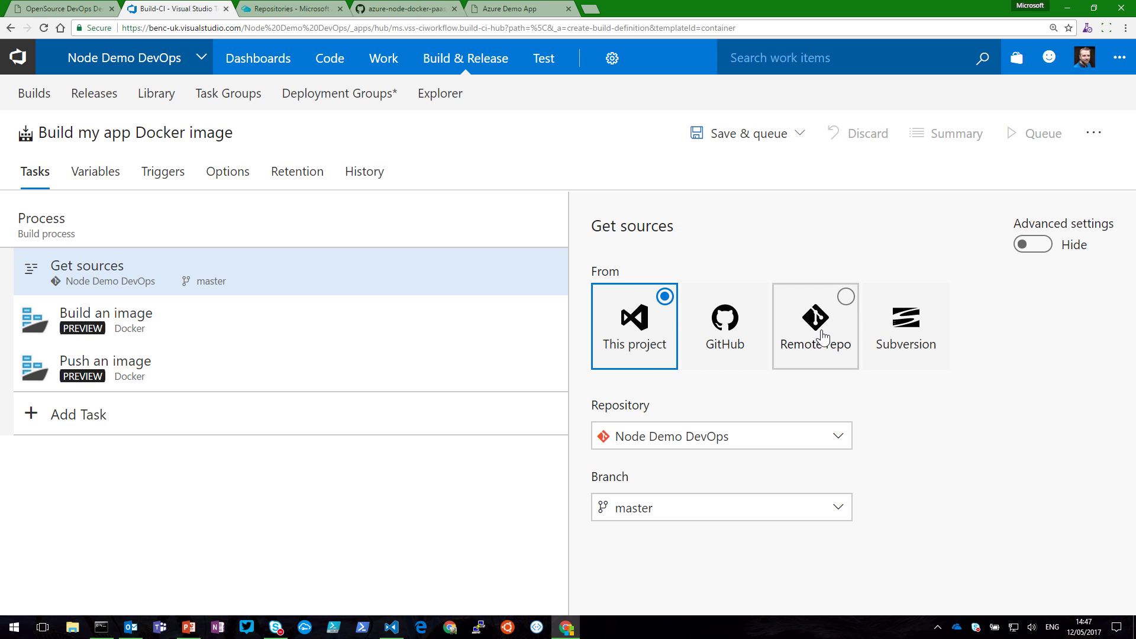
pyautogui.click(149, 329)
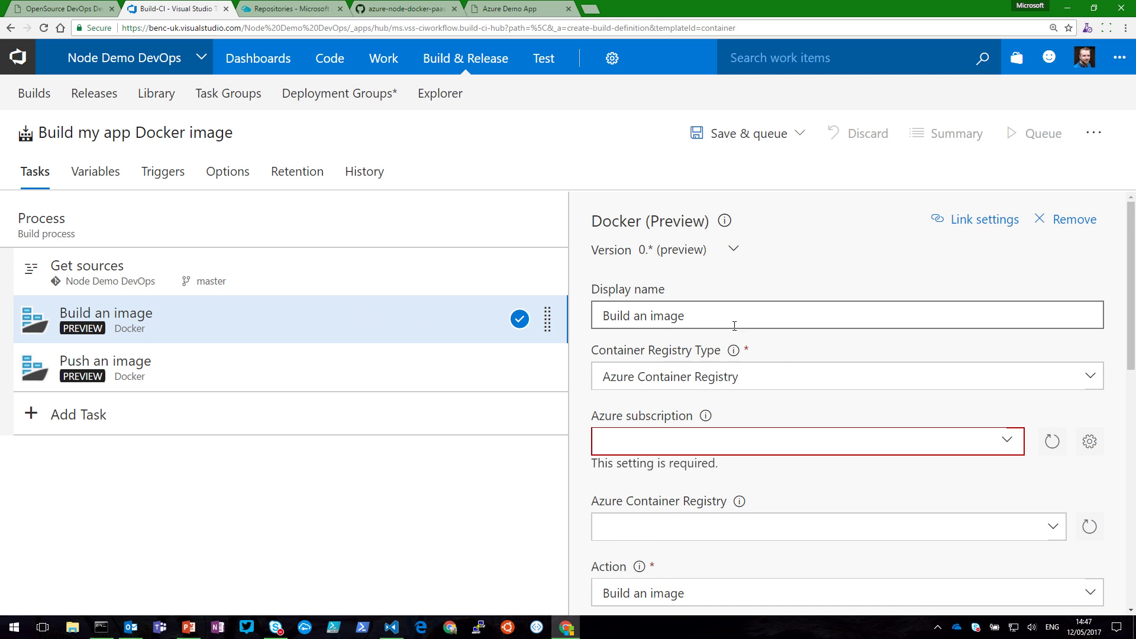
pyautogui.scroll(-1, 787, 376)
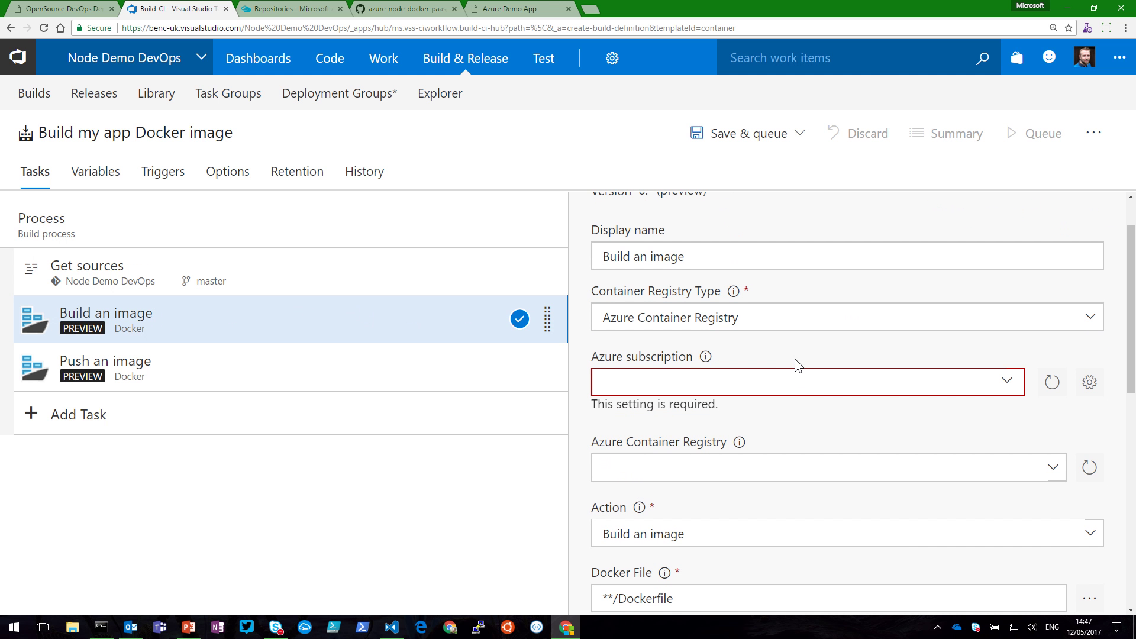
pyautogui.click(1007, 382)
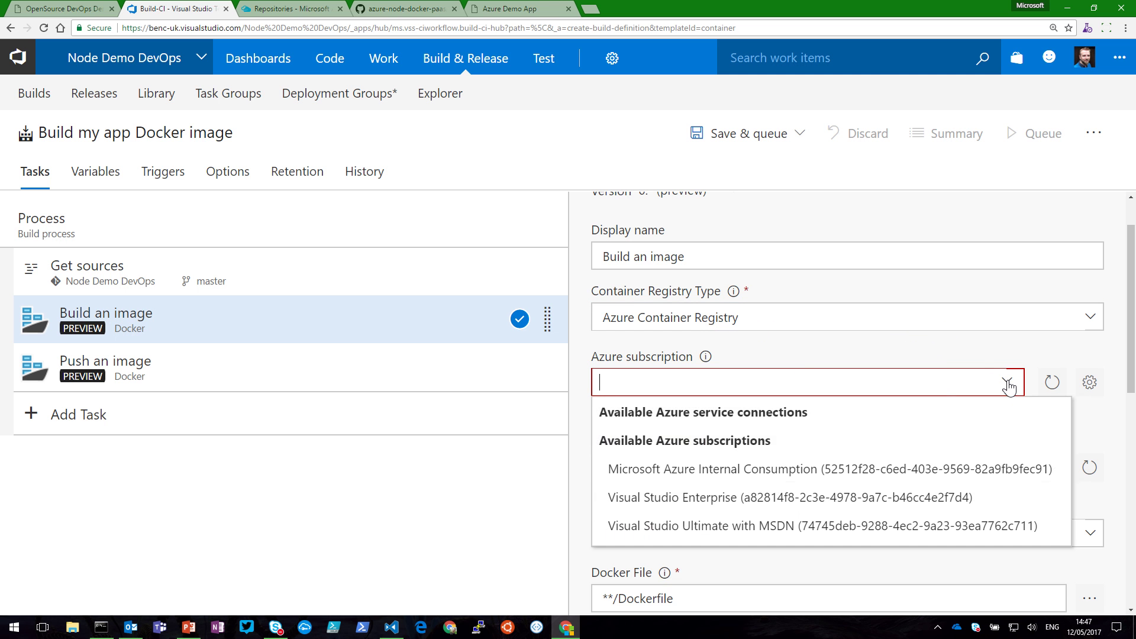
pyautogui.click(832, 468)
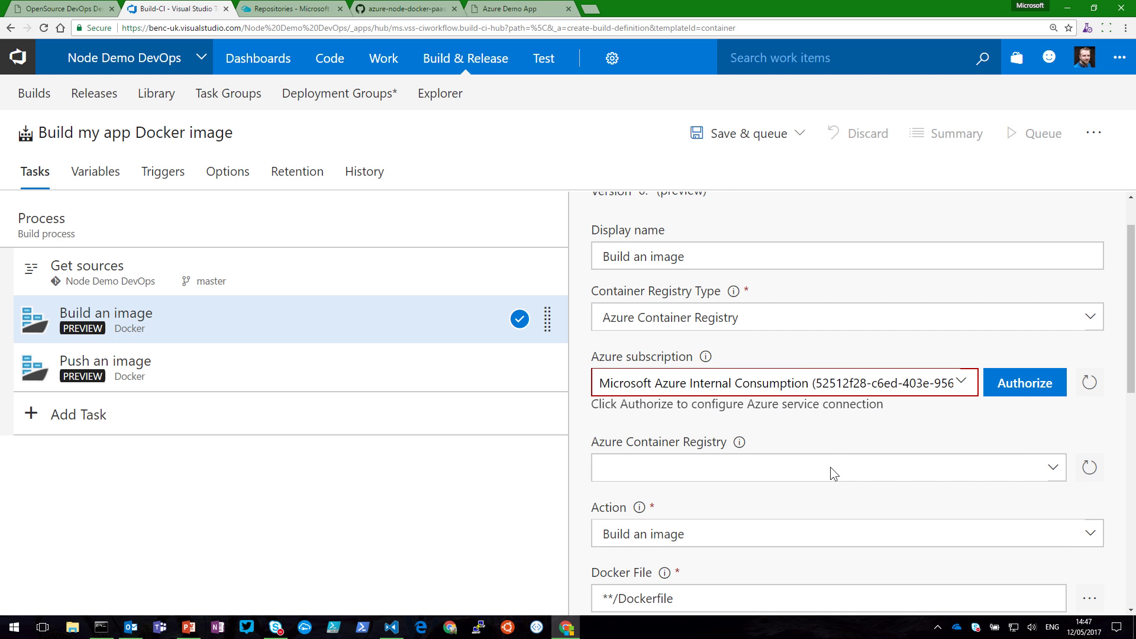
pyautogui.click(1009, 385)
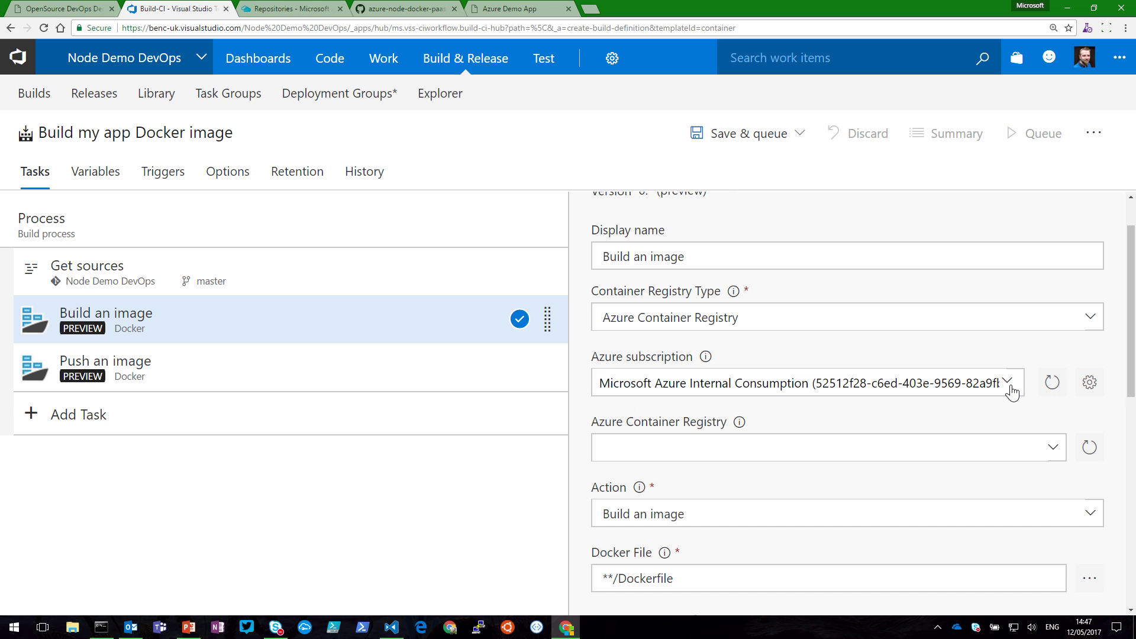
pyautogui.click(1053, 449)
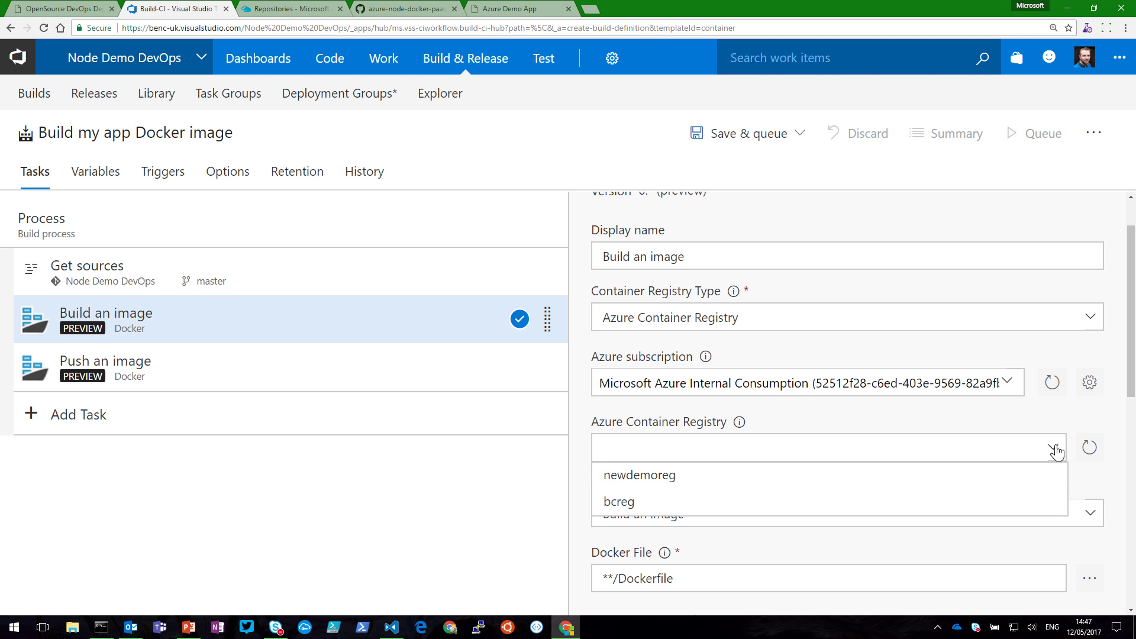
pyautogui.click(654, 485)
# Step: Set the Build an image task's image name to myapp:$(Build.BuildId) and include the latest tag
pyautogui.scroll(-2, 778, 477)
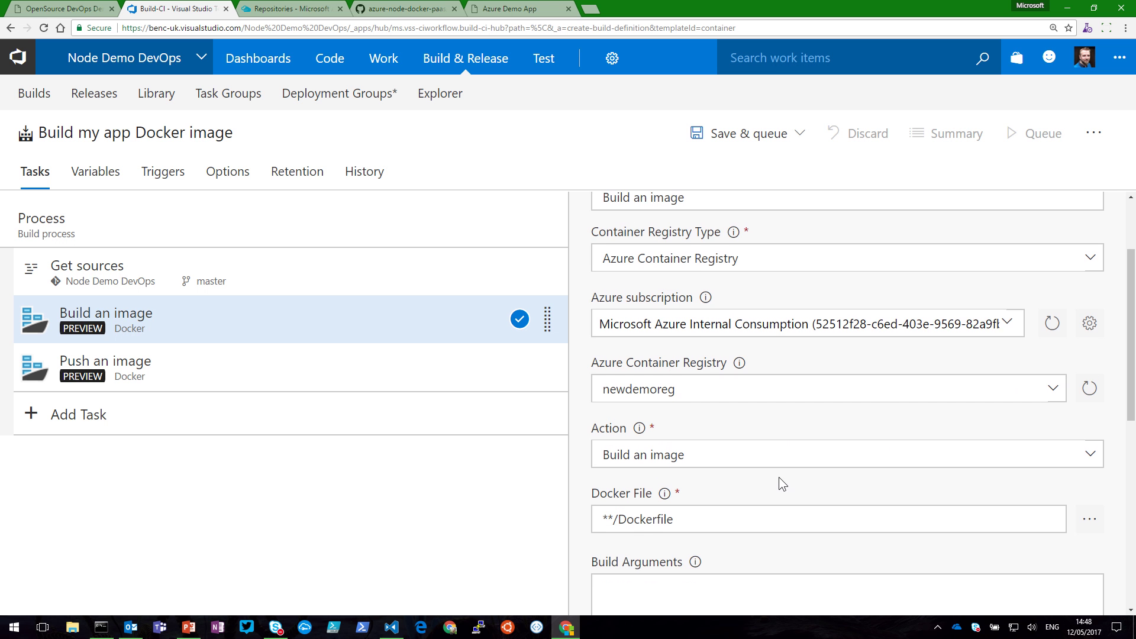
pyautogui.scroll(-4, 748, 428)
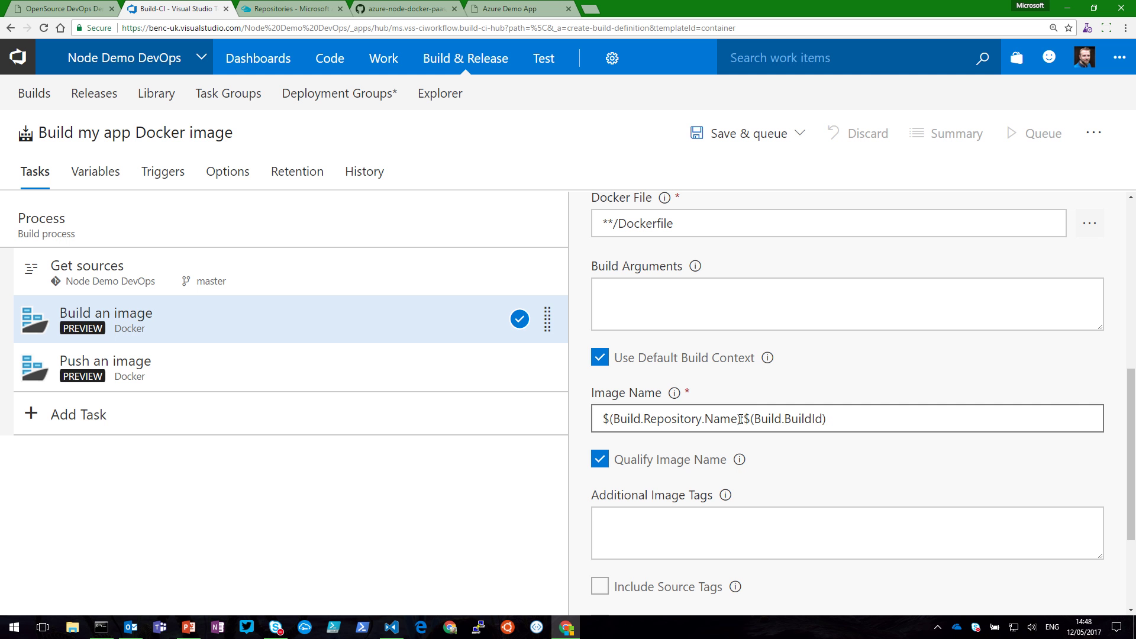
pyautogui.moveTo(740, 419); pyautogui.dragTo(535, 421)
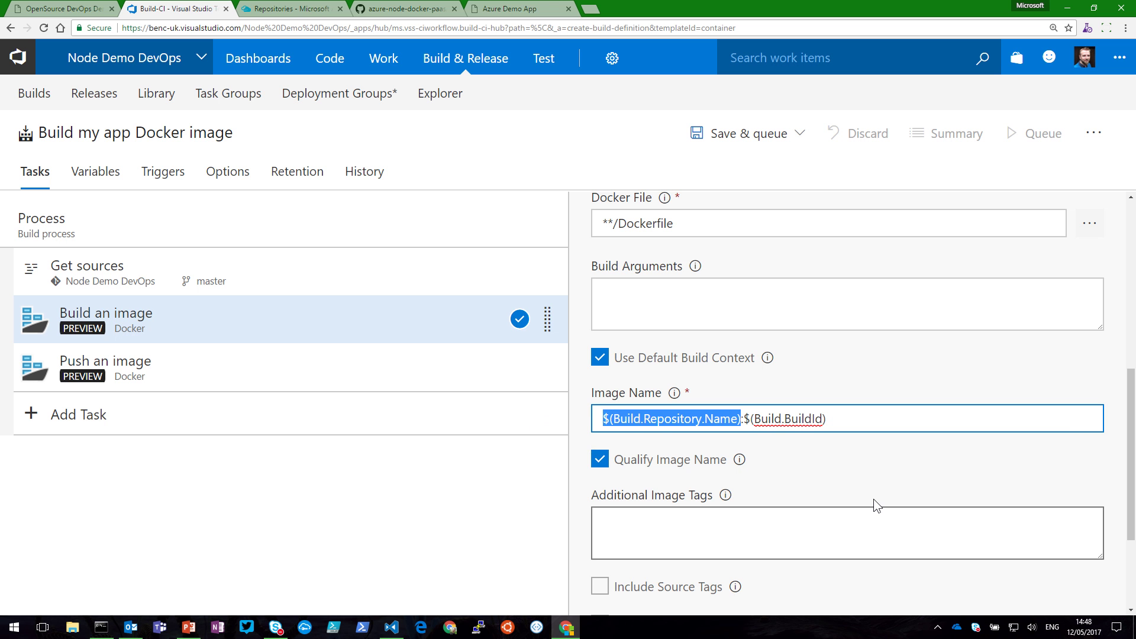
pyautogui.write('my')
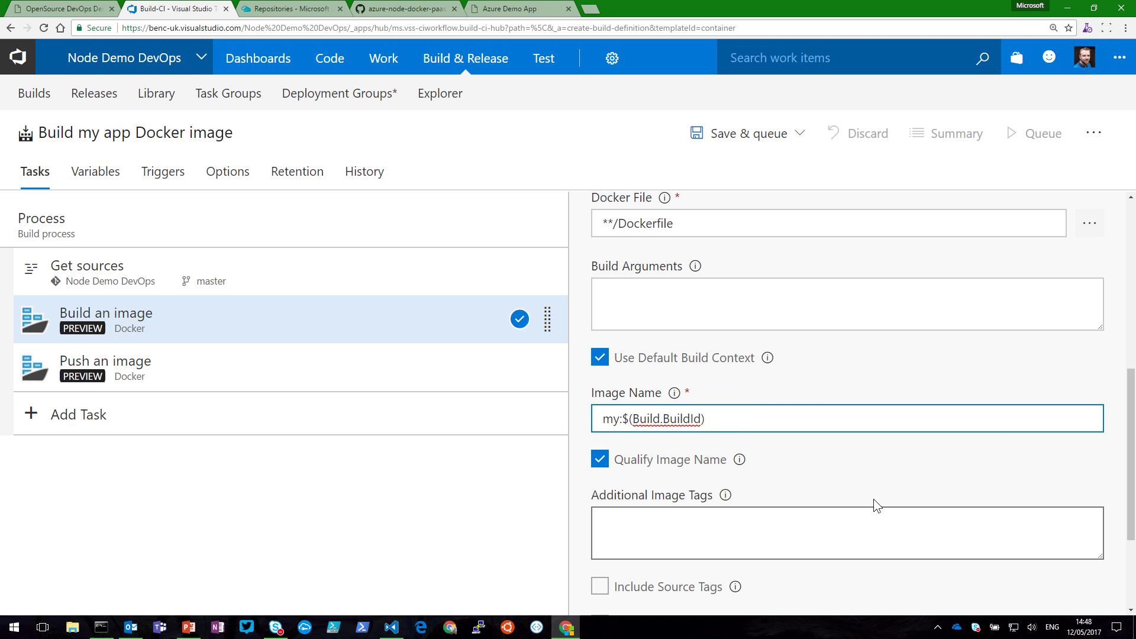
pyautogui.write('app')
pyautogui.scroll(-2, 861, 497)
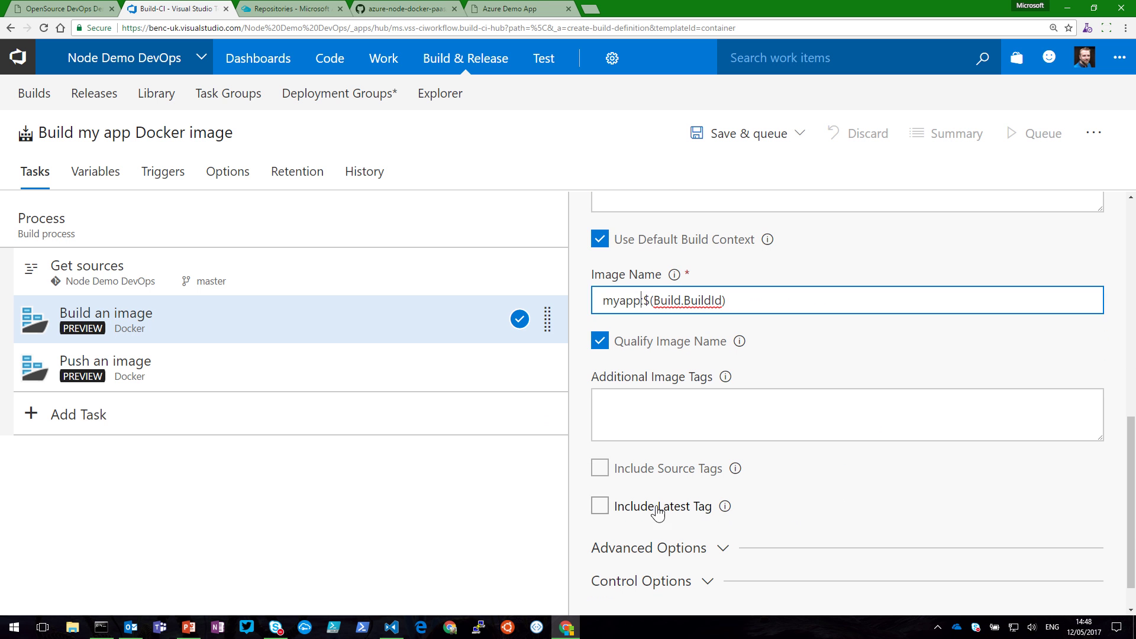
pyautogui.click(618, 508)
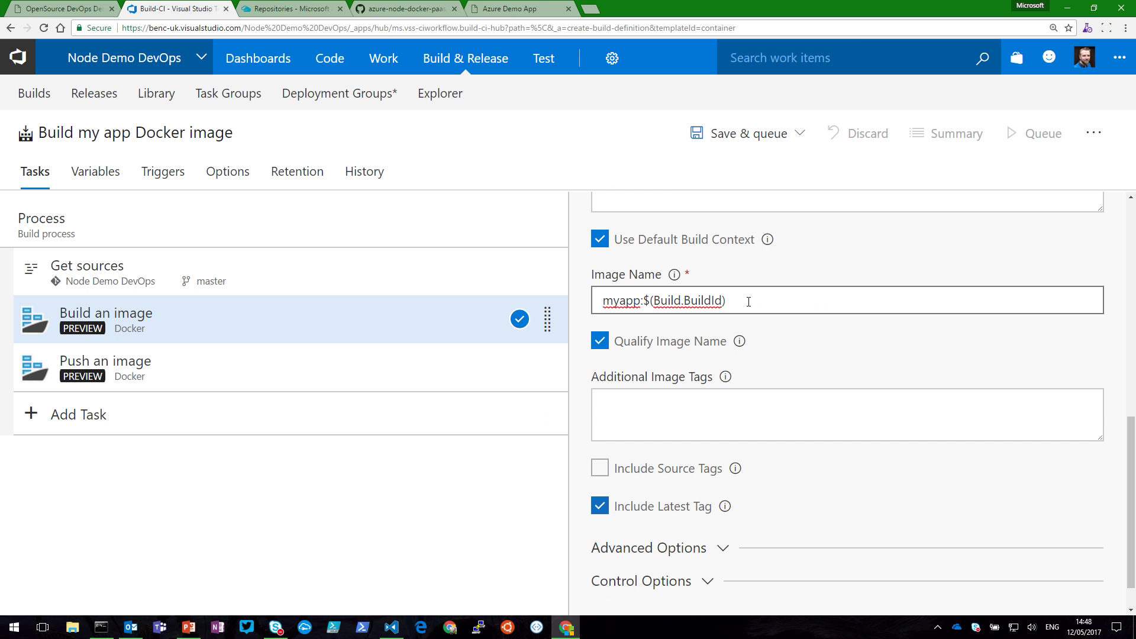
pyautogui.tripleClick(748, 301)
pyautogui.click(641, 300)
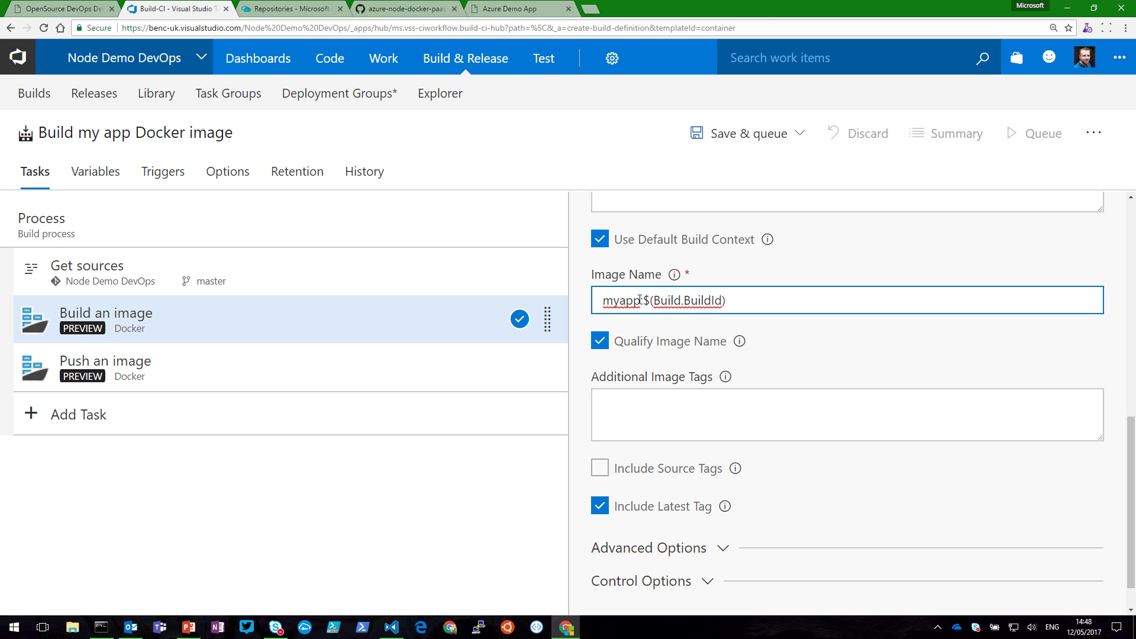
pyautogui.click(641, 301)
pyautogui.press('BackSpace')
pyautogui.write(':')
pyautogui.moveTo(740, 300); pyautogui.dragTo(645, 301)
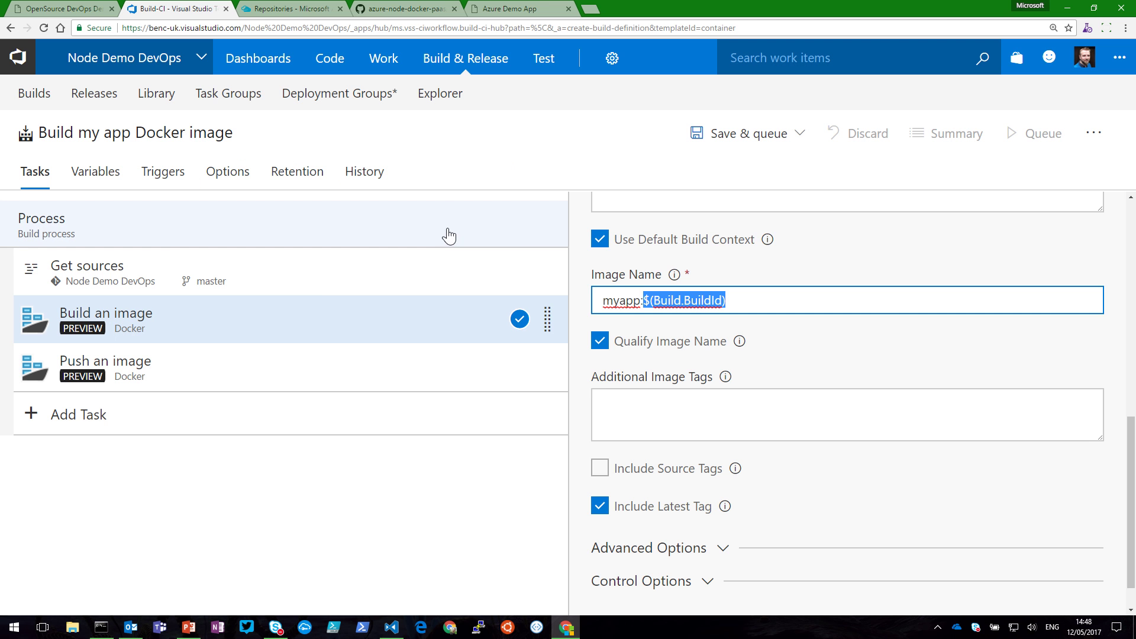
# Step: Set the Push an image task's subscription to Microsoft Azure Internal Consumption and its container registry to newdemoreg
pyautogui.click(236, 367)
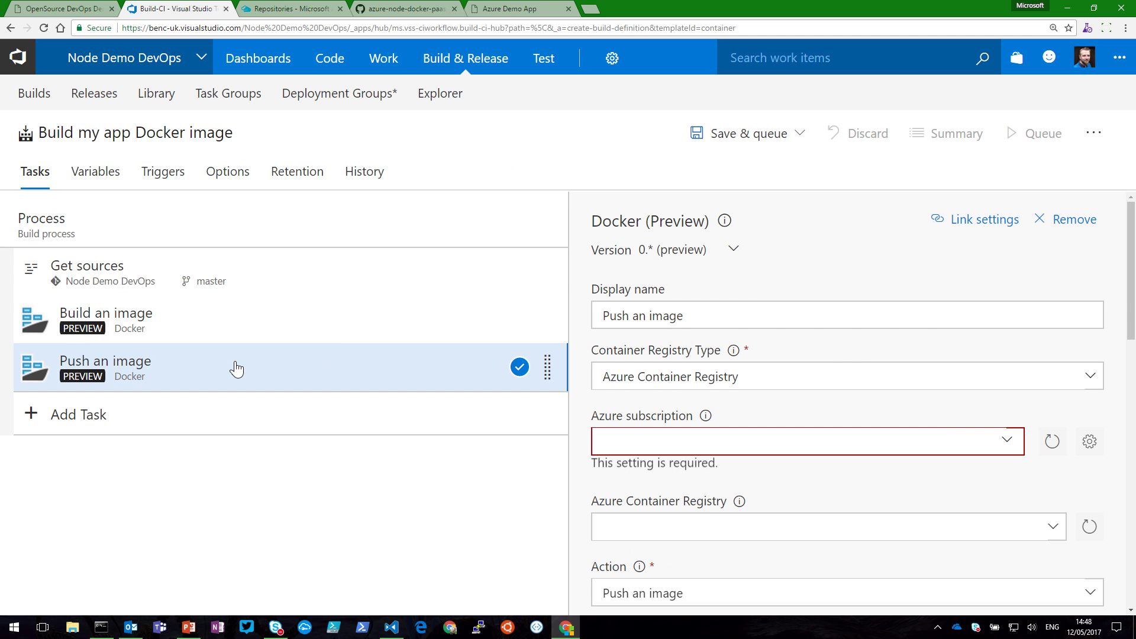
pyautogui.click(1014, 448)
pyautogui.click(947, 505)
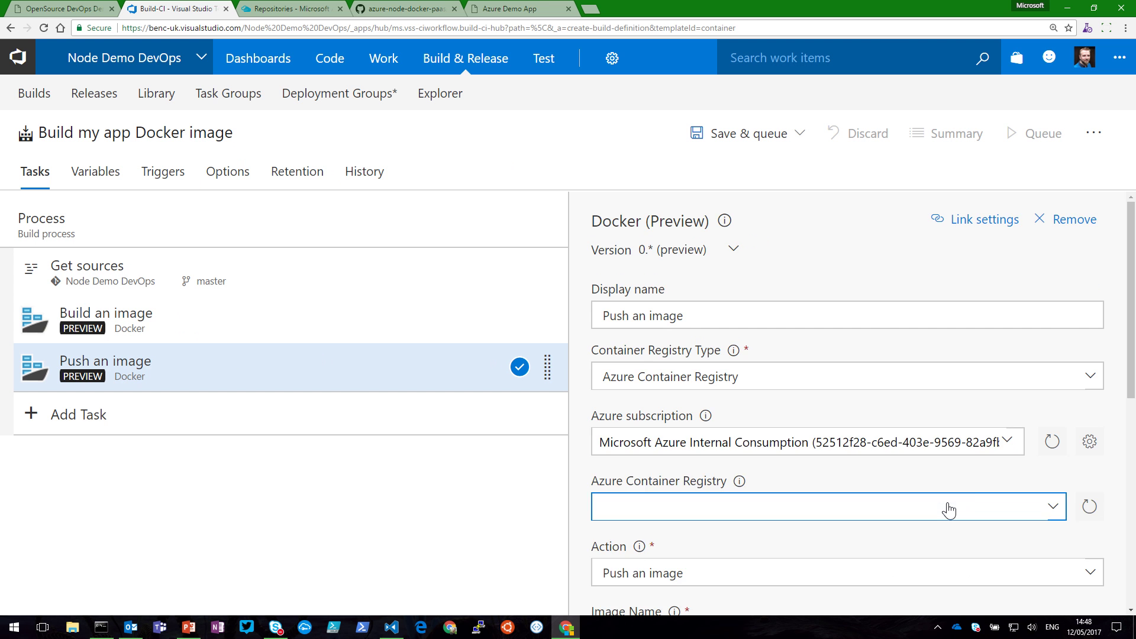
pyautogui.scroll(-2, 976, 471)
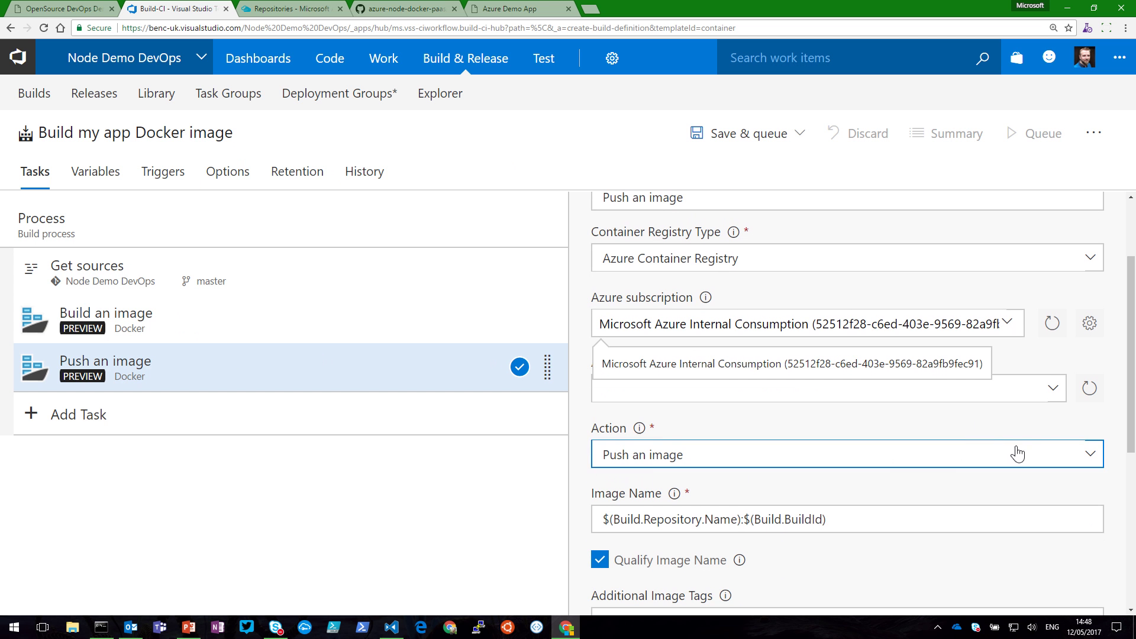
pyautogui.click(1030, 403)
pyautogui.click(656, 417)
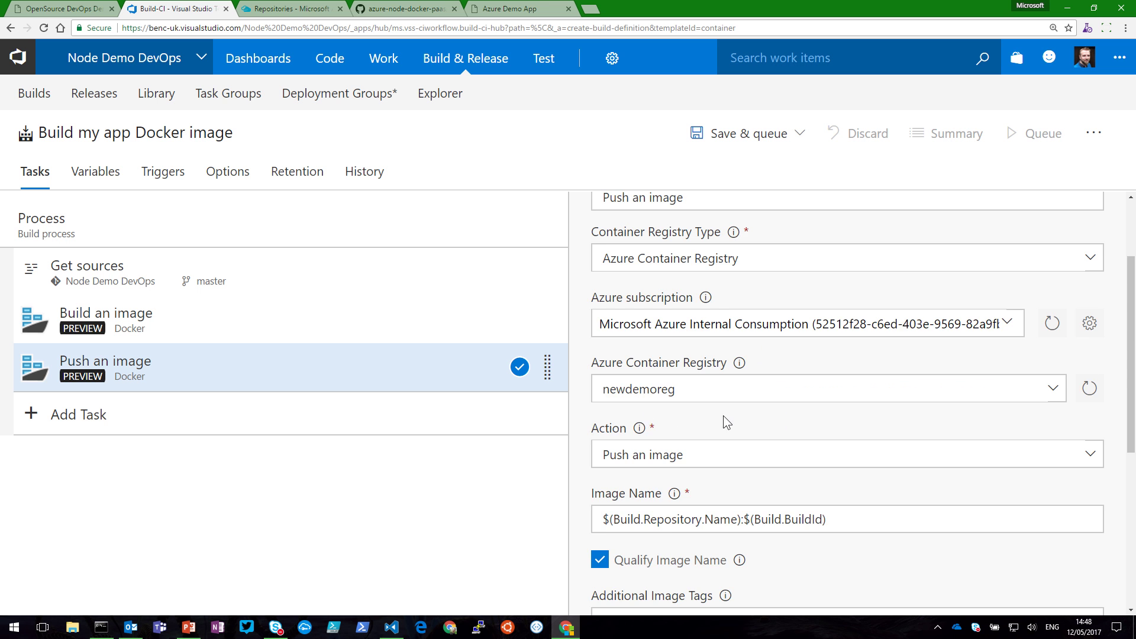
# Step: Set the Push an image task's image name to myapp:$(Build.BuildId) and include the latest tag
pyautogui.scroll(-3, 723, 415)
pyautogui.moveTo(741, 344); pyautogui.dragTo(520, 355)
pyautogui.write('myapp')
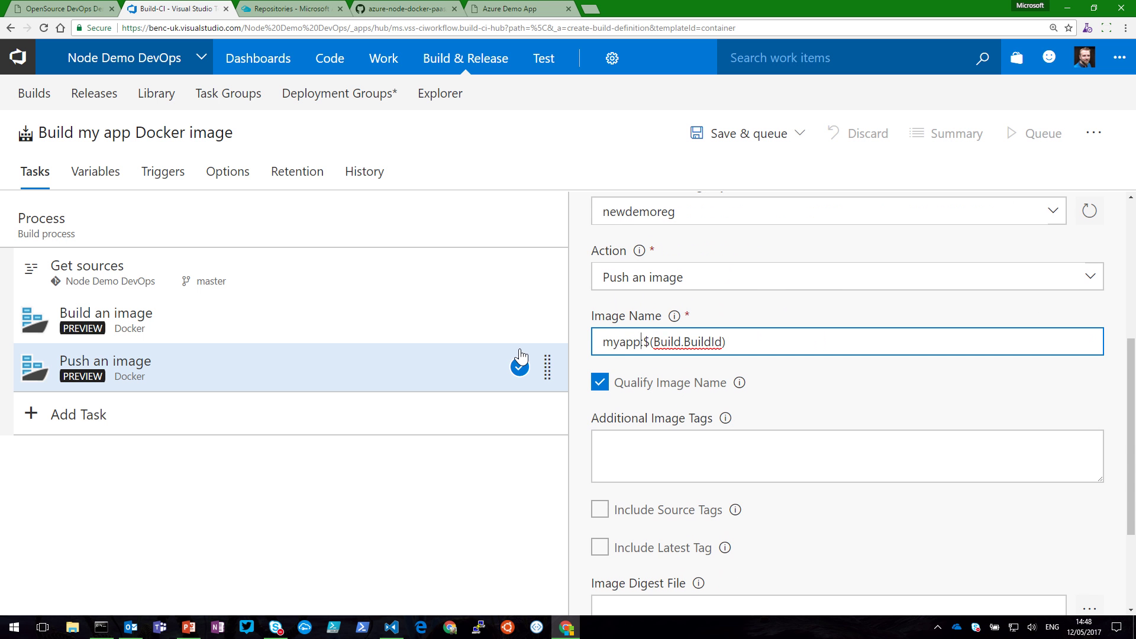
pyautogui.click(680, 547)
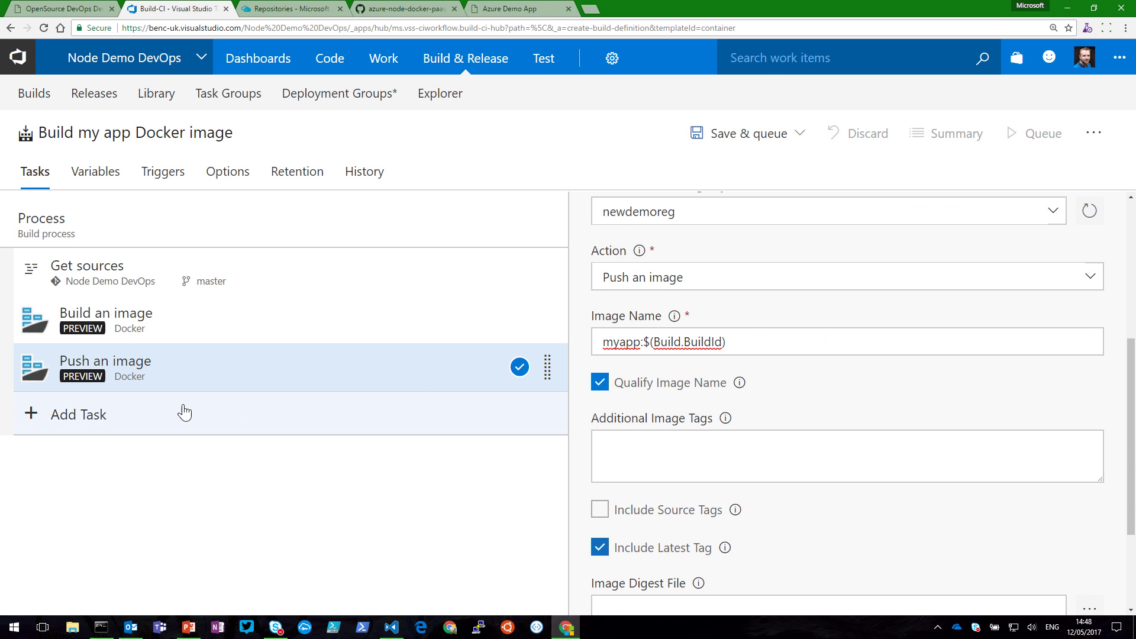
# Step: Search the build tasks for "copy" and add the Copy and Publish Build Artifacts task after Push an image
pyautogui.click(152, 419)
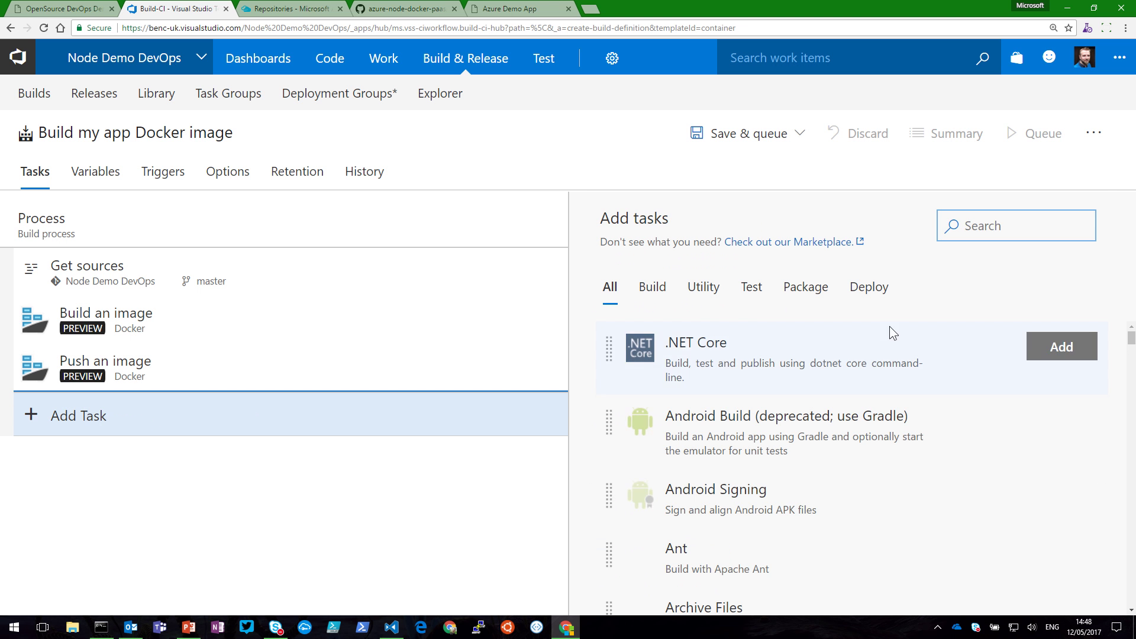
pyautogui.click(986, 224)
pyautogui.write('copy')
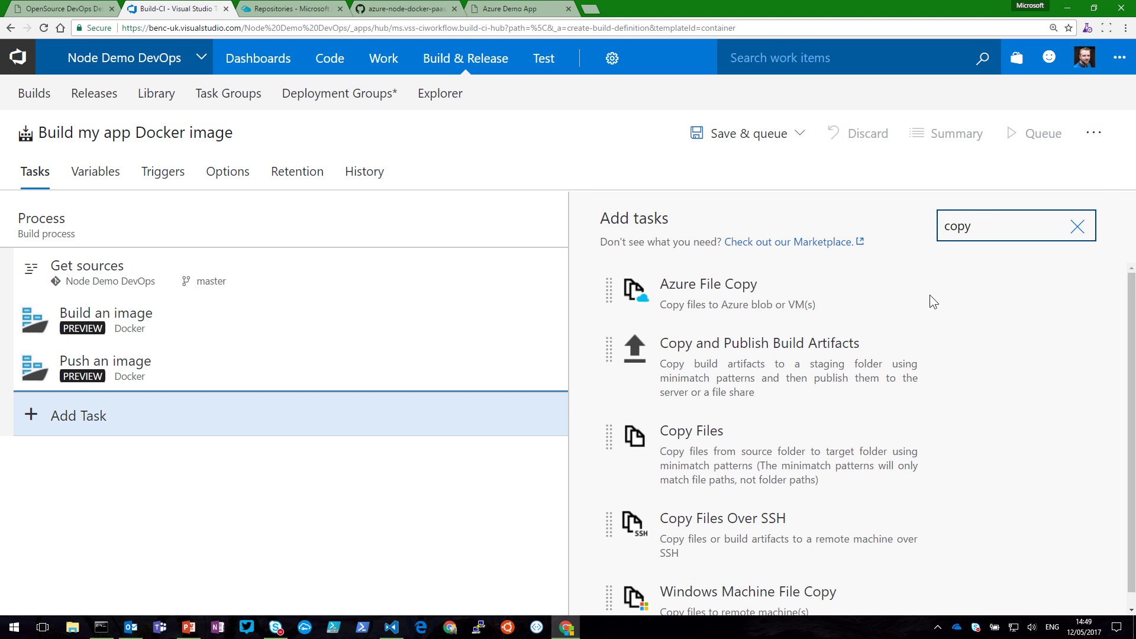
pyautogui.click(838, 360)
pyautogui.click(1059, 355)
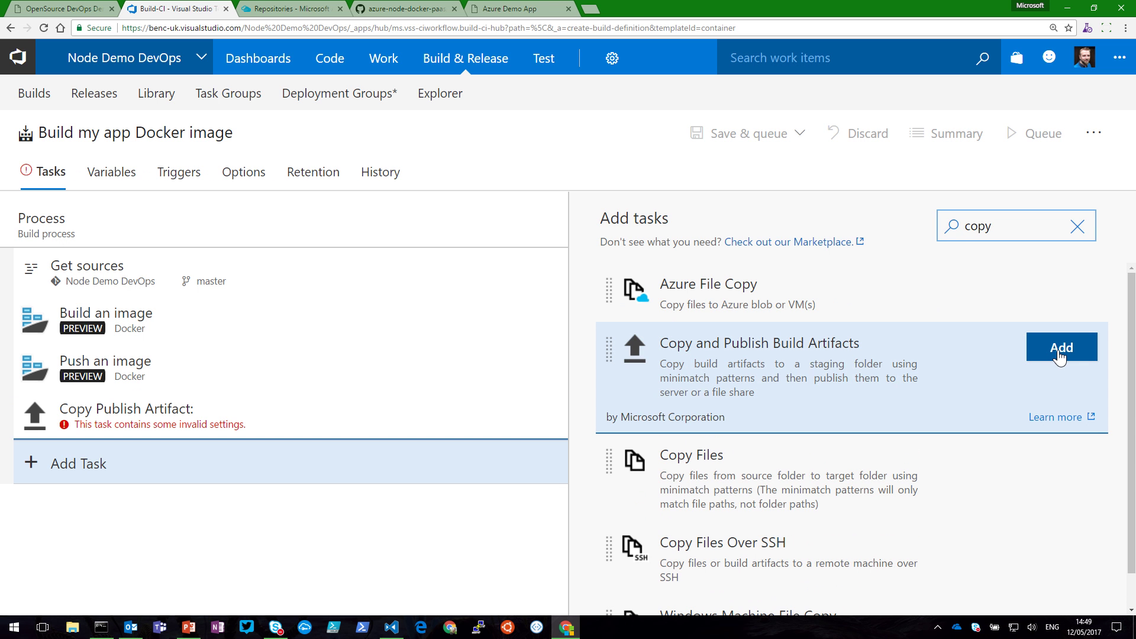
# Step: Configure the Copy Publish Artifact task with contents **, artifact name stuff and artifact type Server
pyautogui.click(202, 410)
pyautogui.click(649, 441)
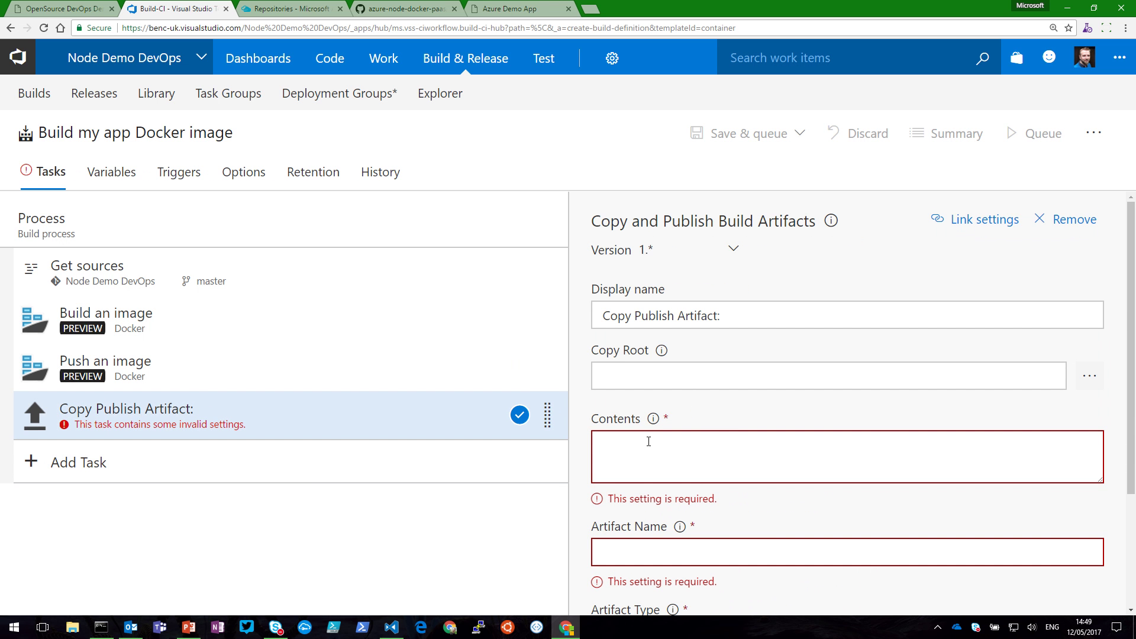
pyautogui.write('**')
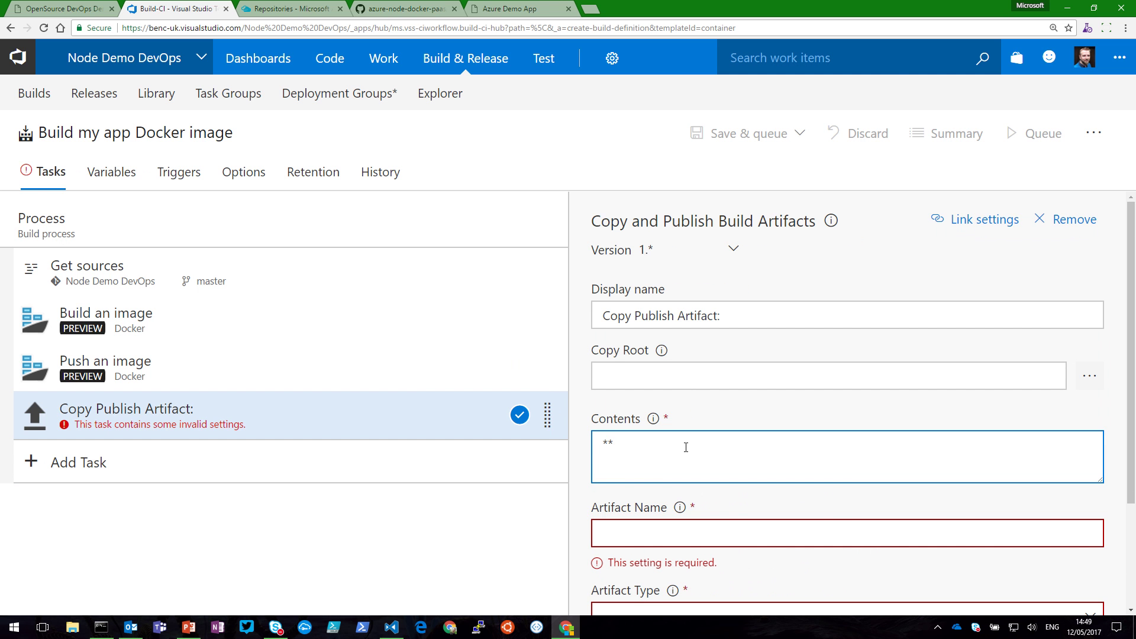
pyautogui.scroll(-2, 685, 447)
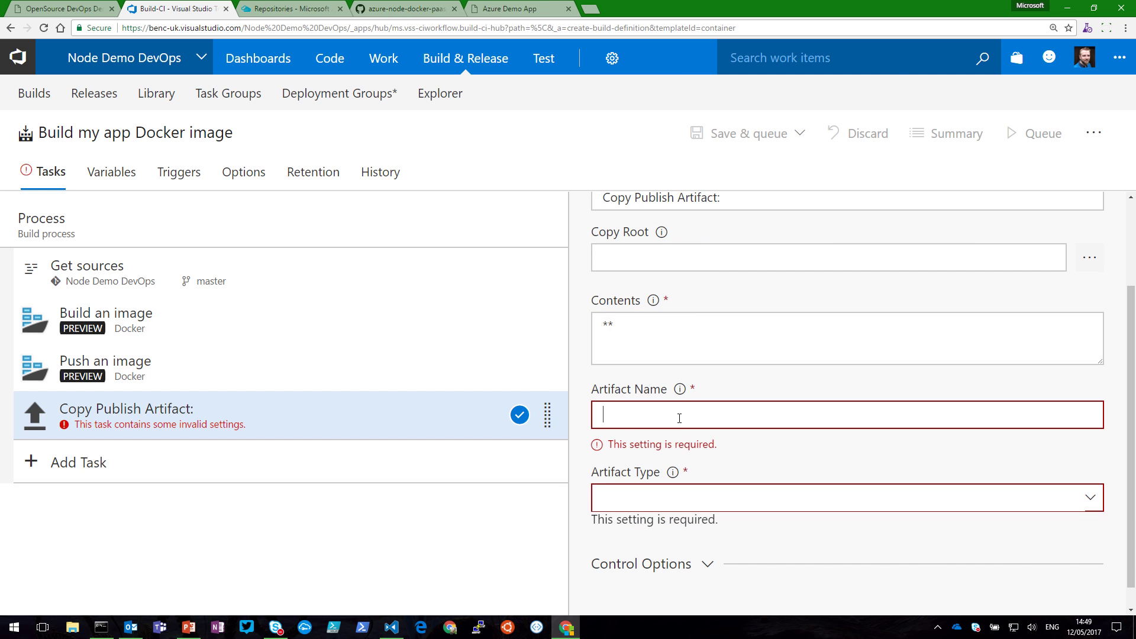
pyautogui.click(679, 418)
pyautogui.write('stuuf')
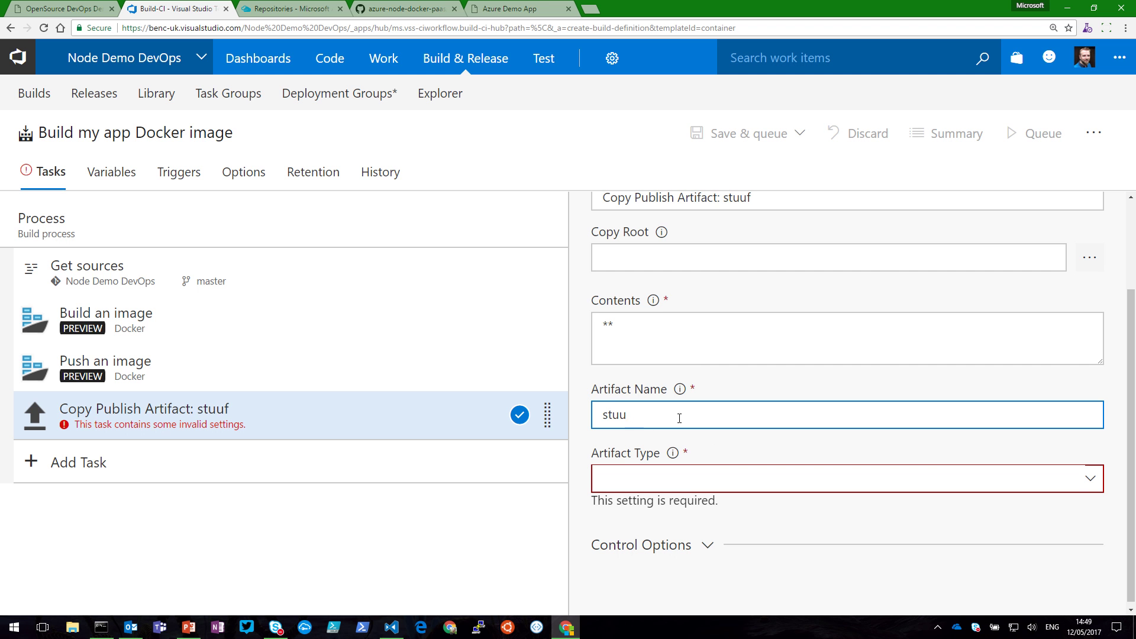
pyautogui.press('BackSpace')
pyautogui.press('BackSpace')
pyautogui.write('ff')
pyautogui.click(705, 480)
pyautogui.click(670, 507)
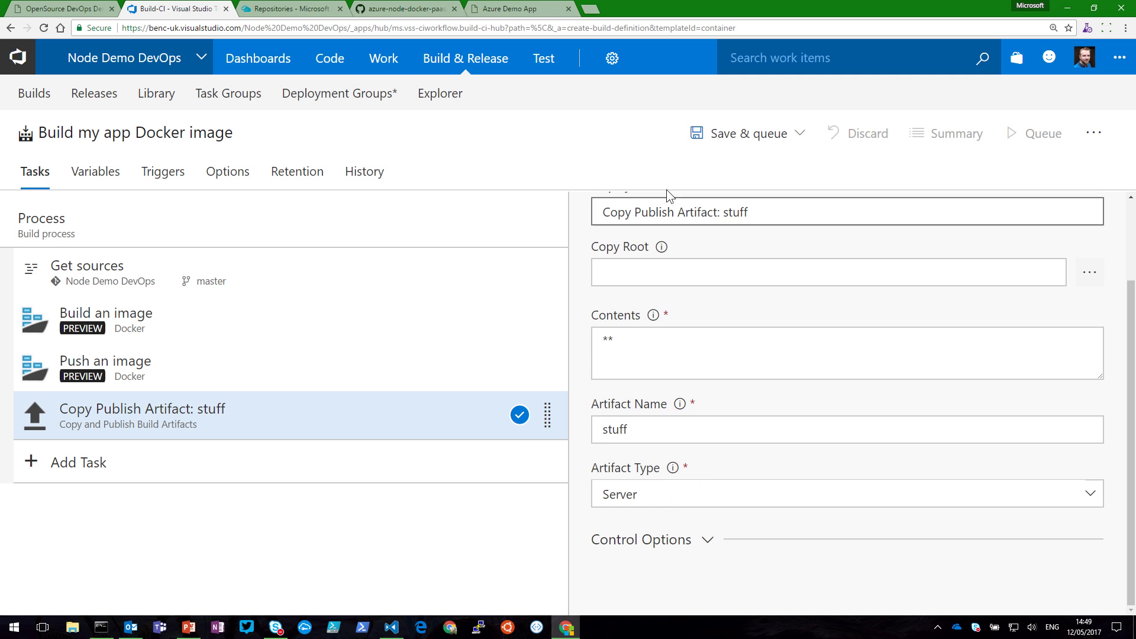
# Step: Rename the published artifact to dummy and enable the build's continuous integration trigger
pyautogui.doubleClick(664, 436)
pyautogui.write('dummy')
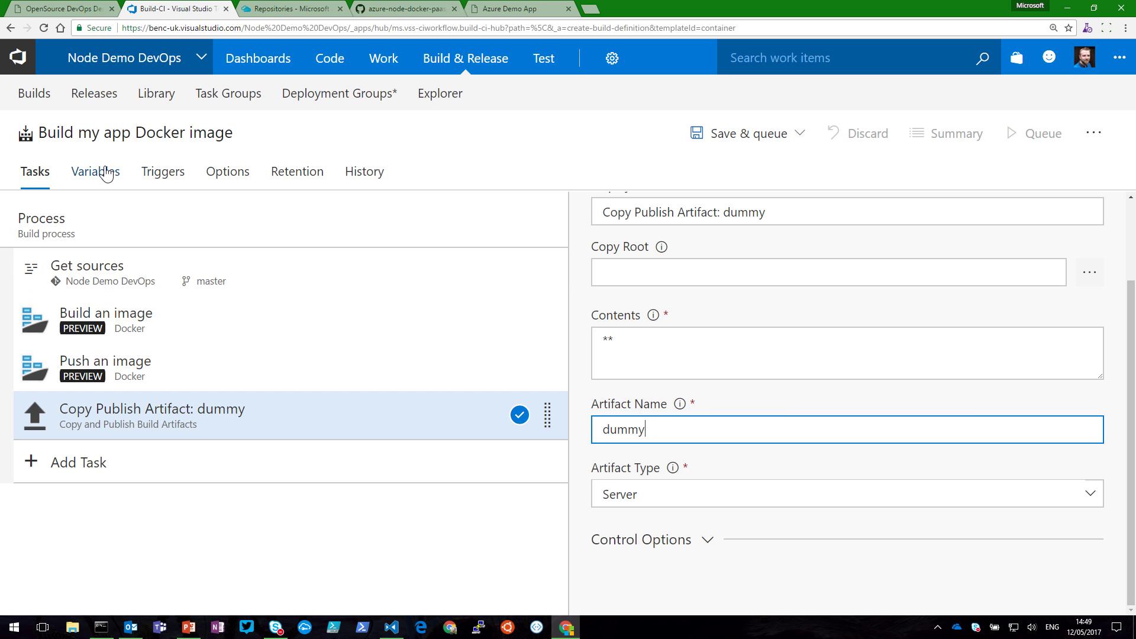
pyautogui.click(169, 174)
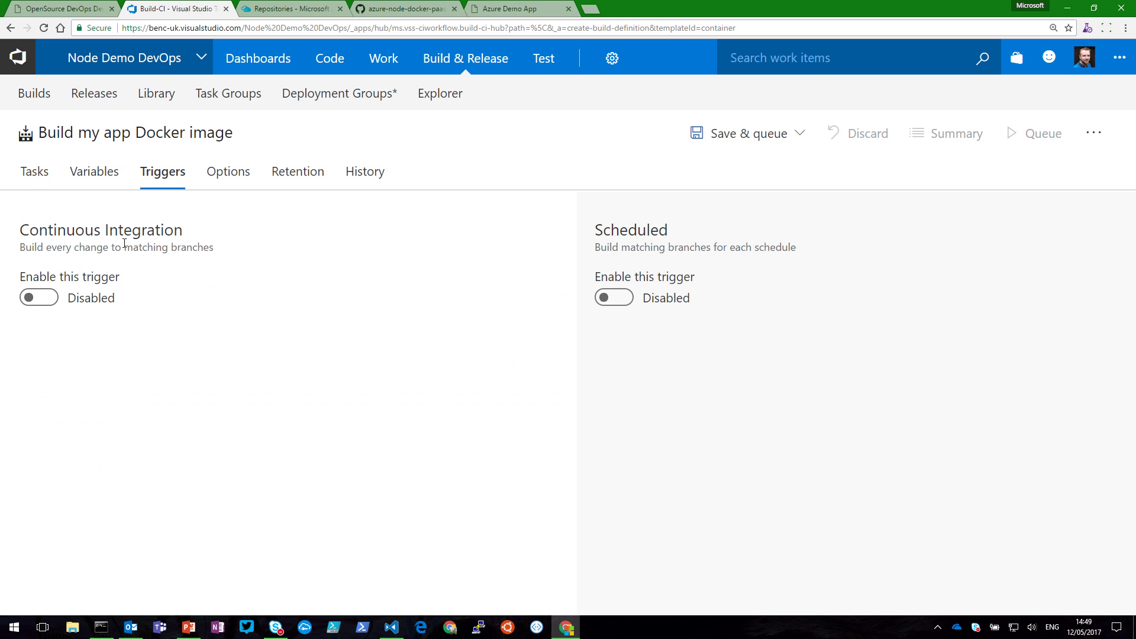
pyautogui.click(46, 299)
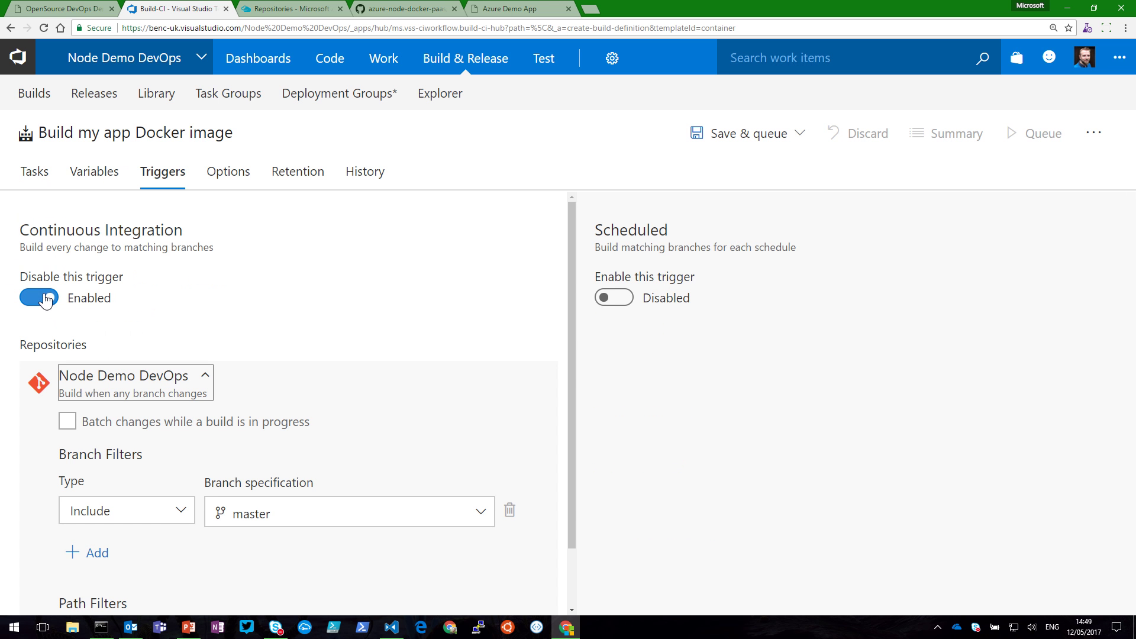
# Step: Set the build definition's default agent queue to Hosted Linux Preview
pyautogui.click(106, 177)
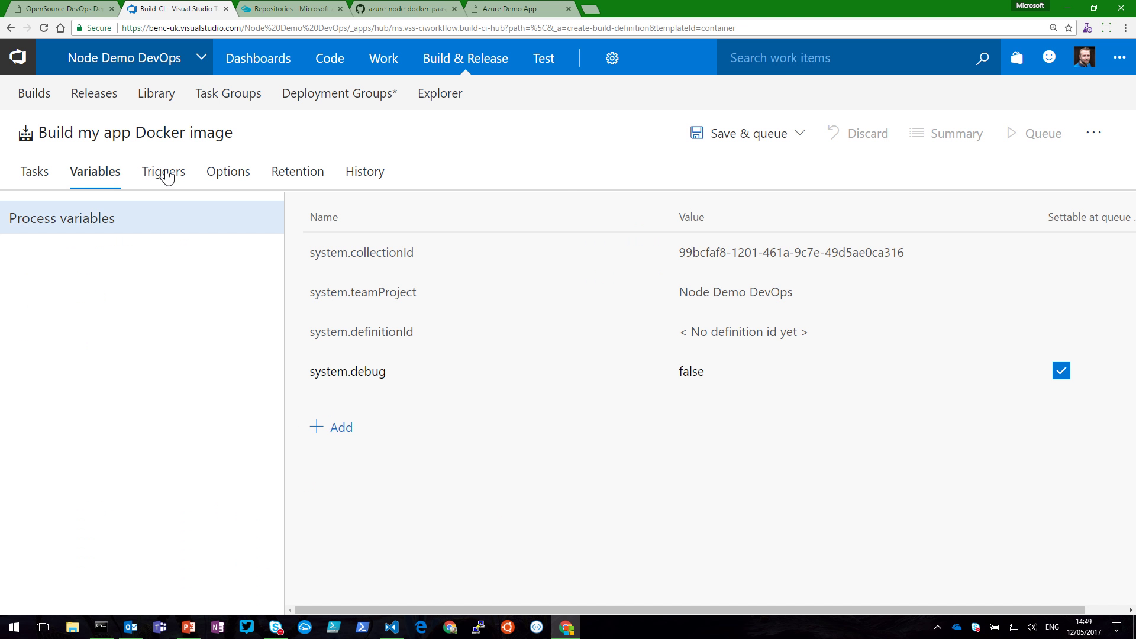
pyautogui.click(226, 174)
pyautogui.click(765, 322)
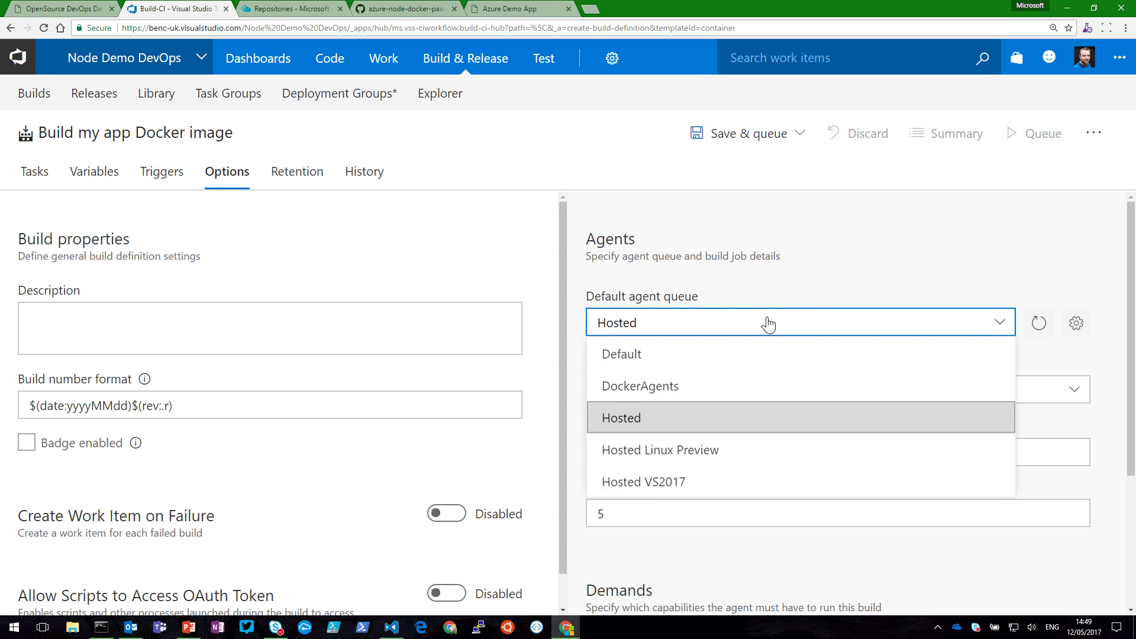
pyautogui.click(734, 453)
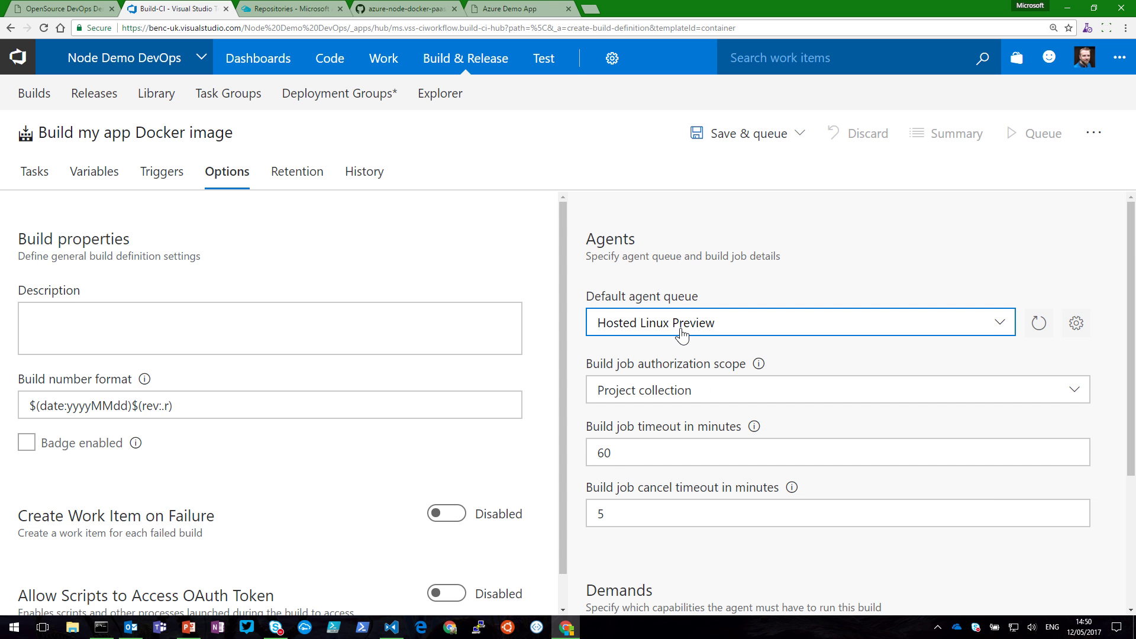
# Step: Save the Docker image build definition without queuing it, and return to the list of build definitions
pyautogui.click(30, 178)
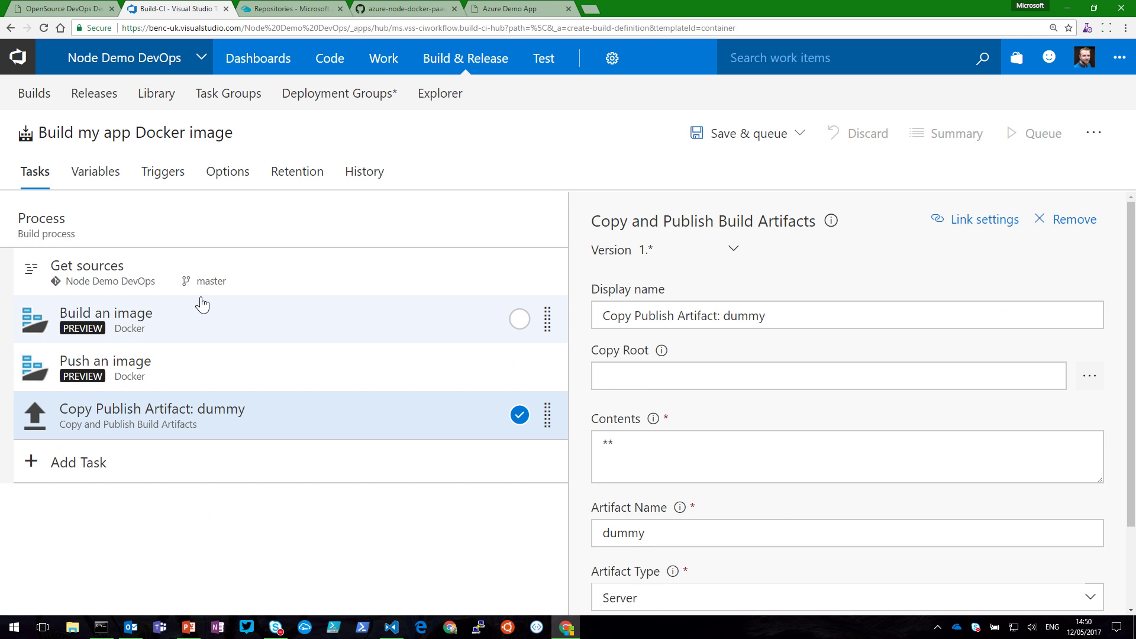
pyautogui.click(736, 135)
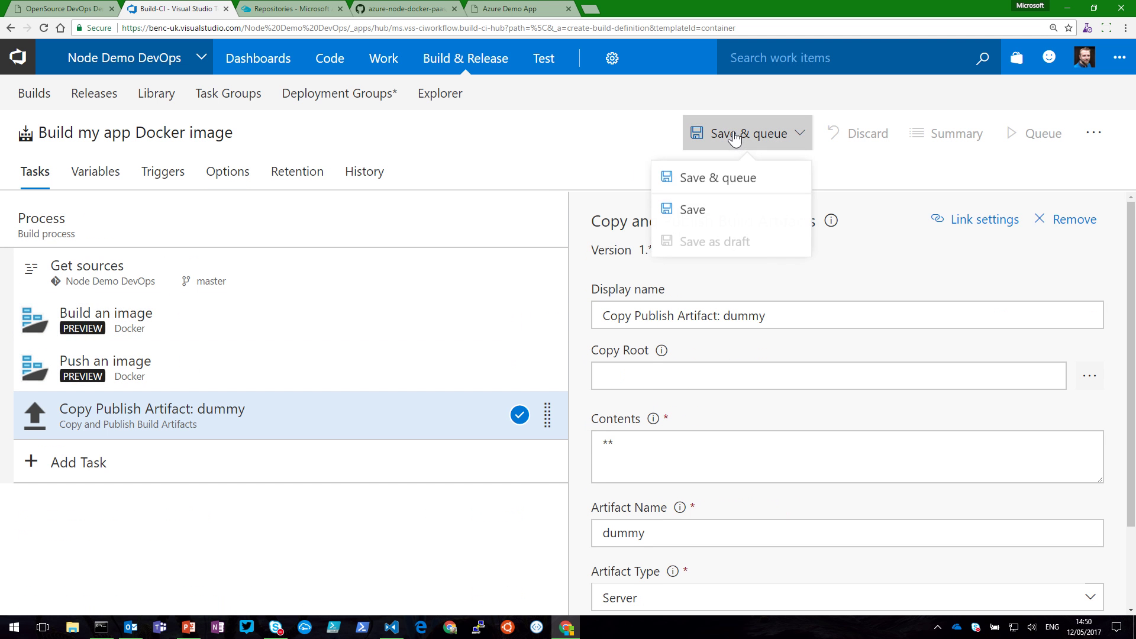
pyautogui.click(713, 209)
pyautogui.click(714, 431)
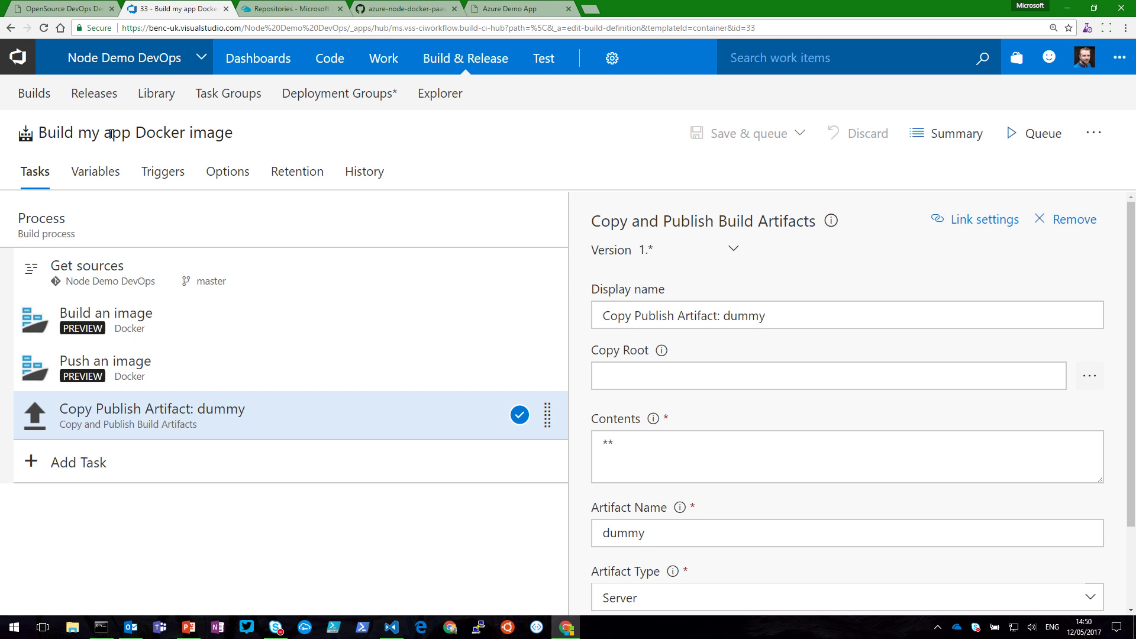
pyautogui.click(38, 96)
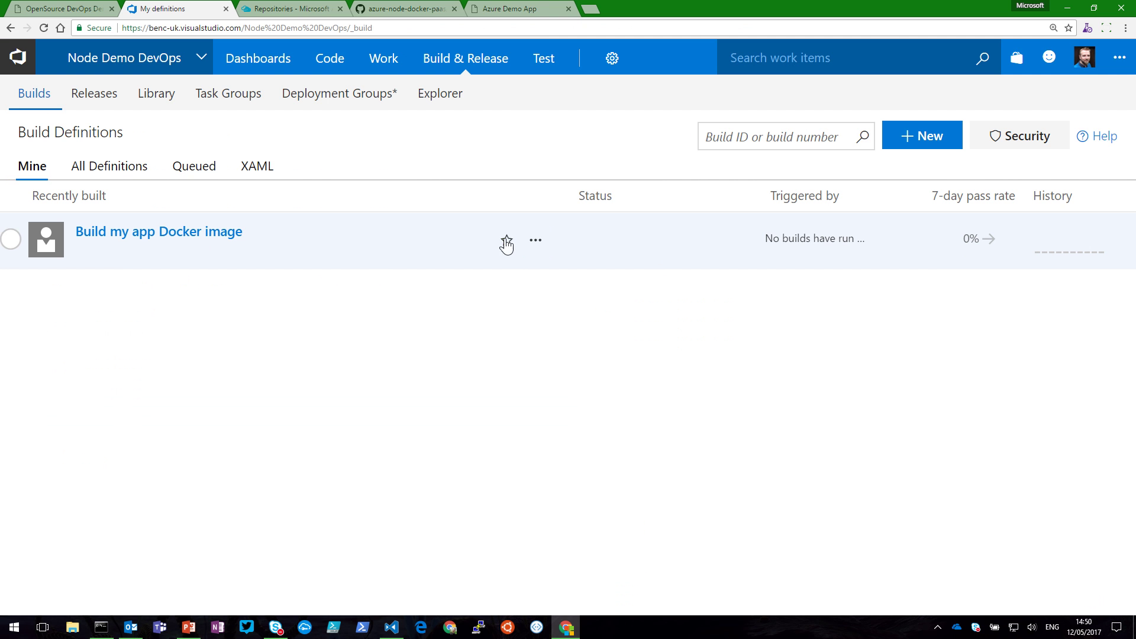
pyautogui.click(535, 239)
pyautogui.click(498, 454)
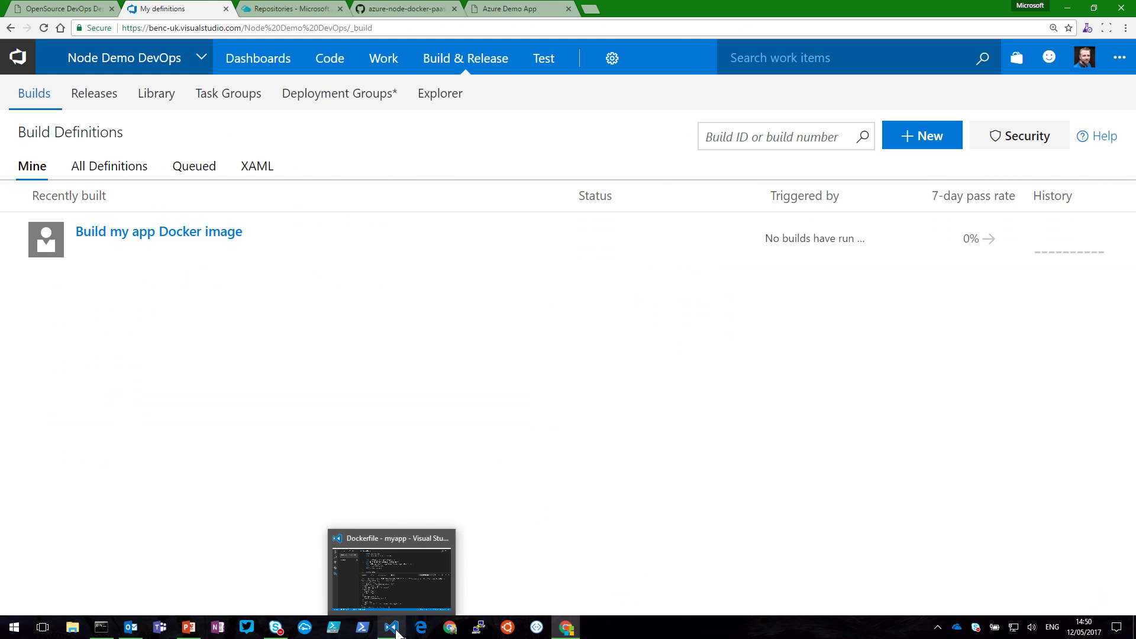
# Step: Switch to Visual Studio Code, close the terminal and open index.pug from the views folder
pyautogui.click(393, 628)
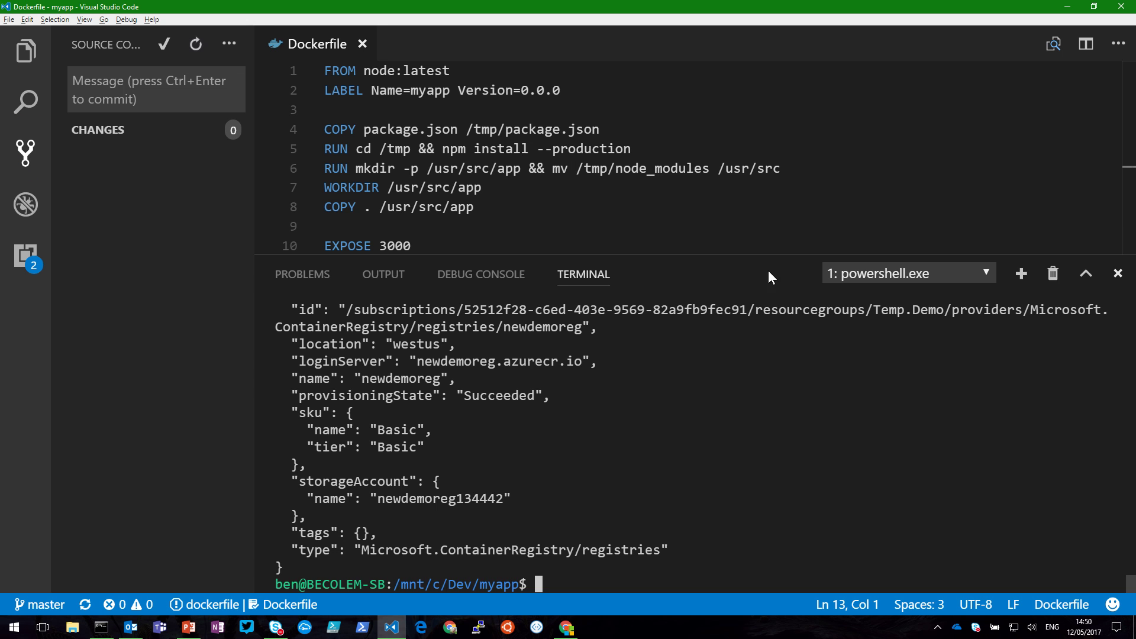
pyautogui.click(1116, 273)
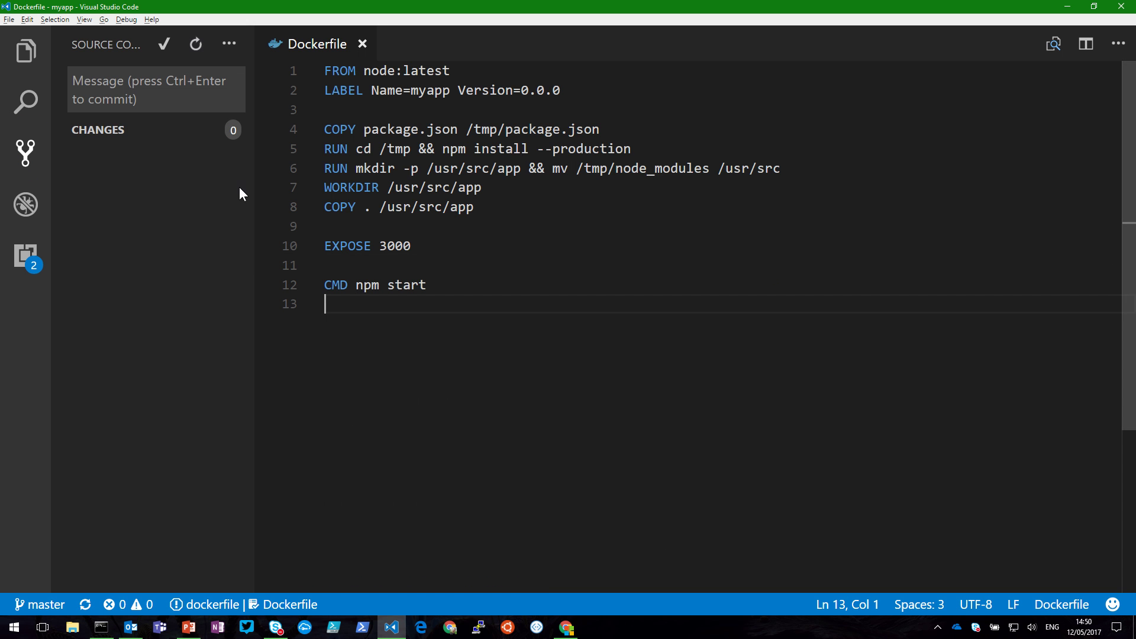
pyautogui.click(26, 51)
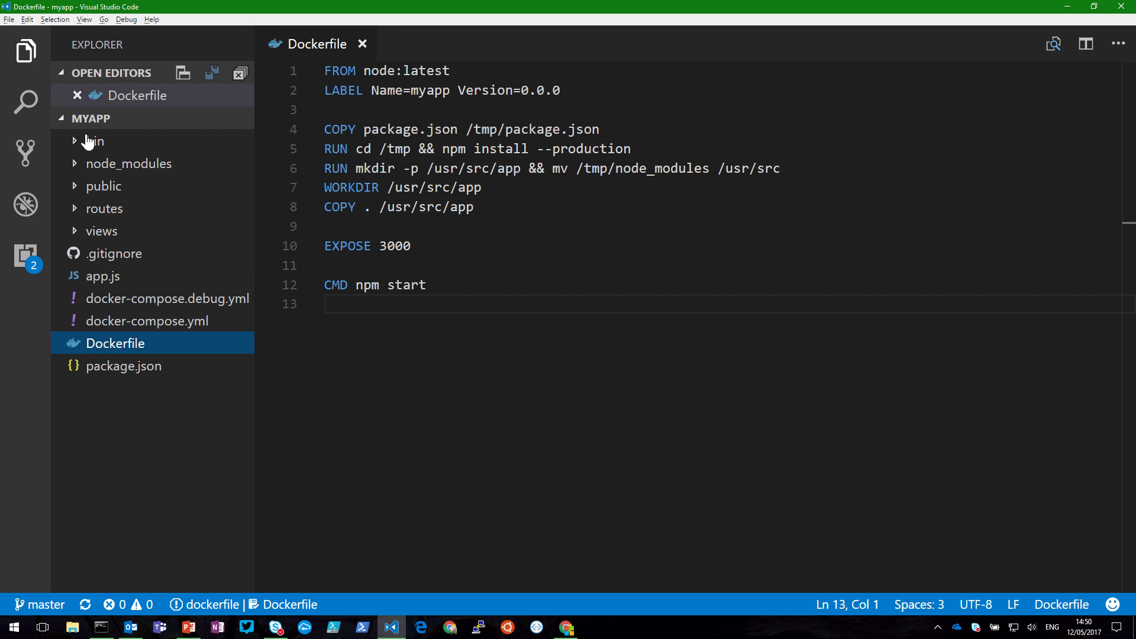
pyautogui.click(96, 234)
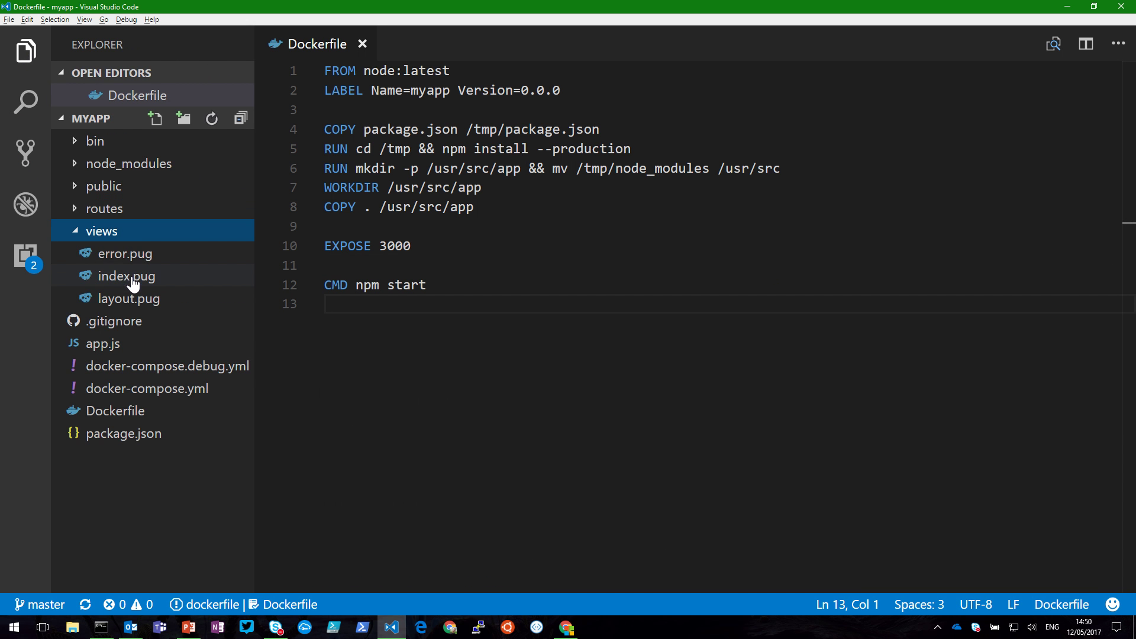
pyautogui.click(131, 278)
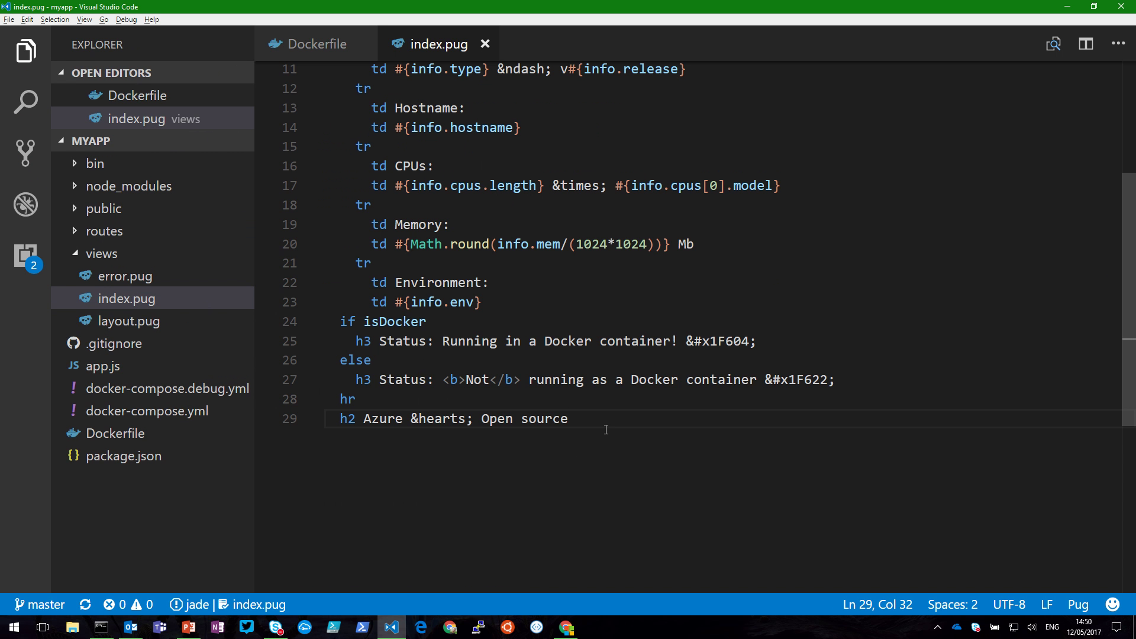
# Step: Add an exclamation mark to the "Open source" heading, add the line "h2 Demo Trigger!" below it and save index.pug
pyautogui.write('!')
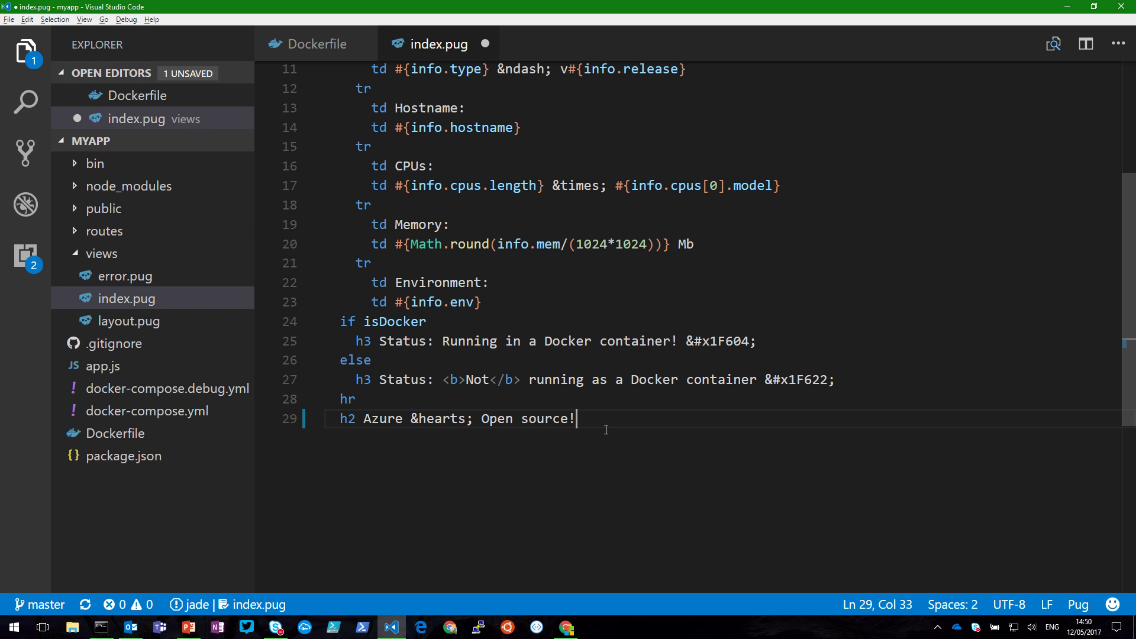
pyautogui.press('Return')
pyautogui.write('h2 ')
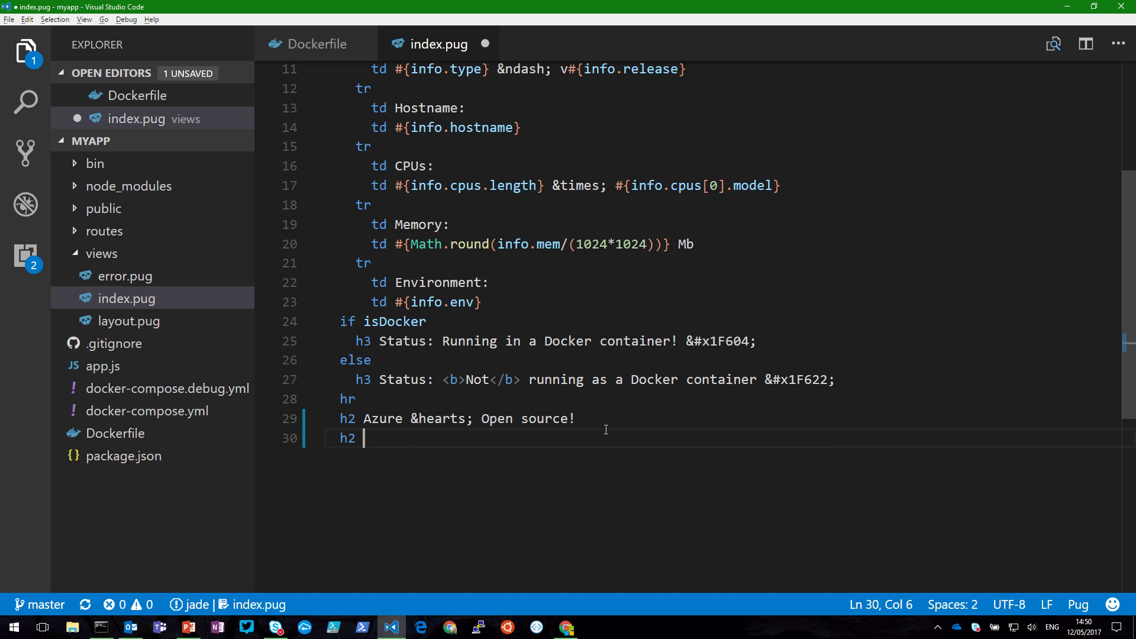
pyautogui.write('Demo ')
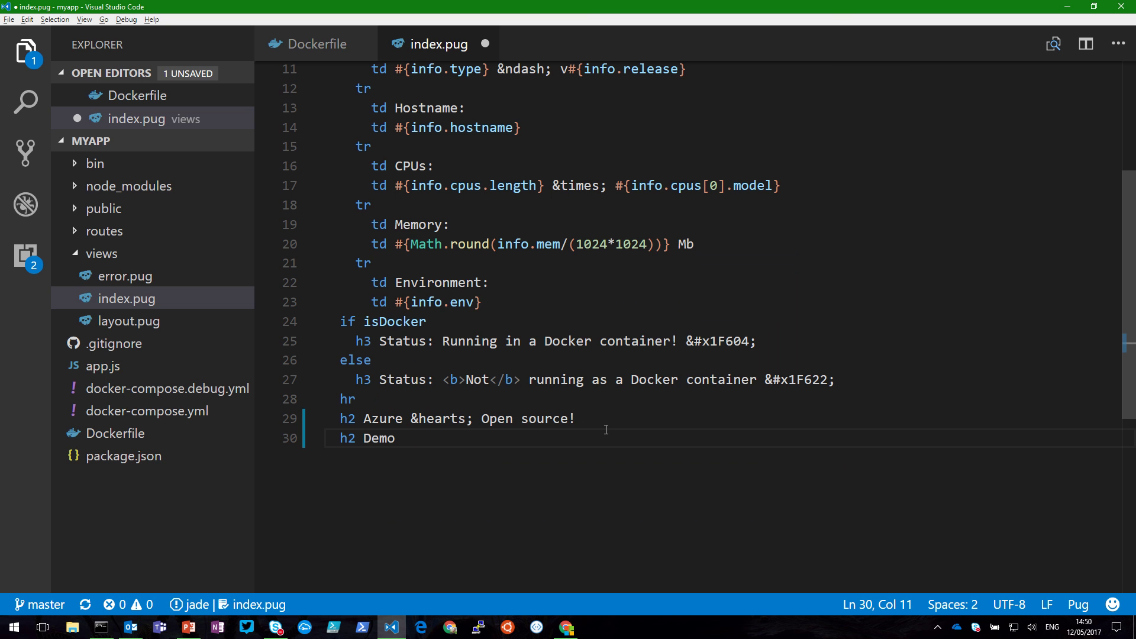
pyautogui.write('Trigger!')
pyautogui.hotkey('ctrl', 's')
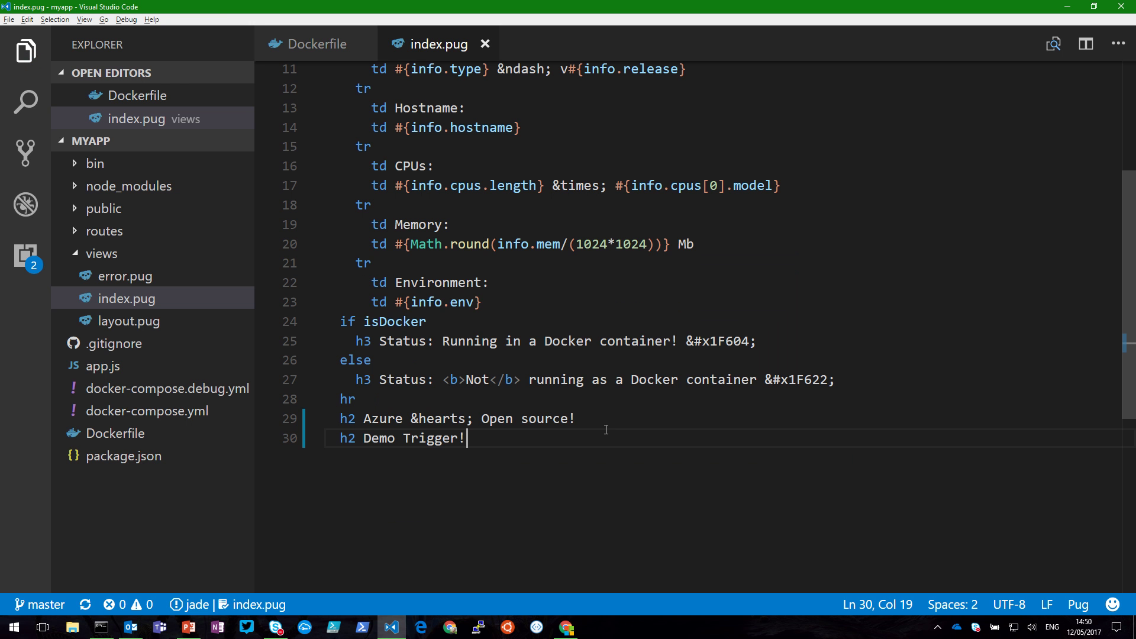
# Step: Commit the index.pug change with the message "Trigger CI" and push it to the remote repository
pyautogui.click(25, 154)
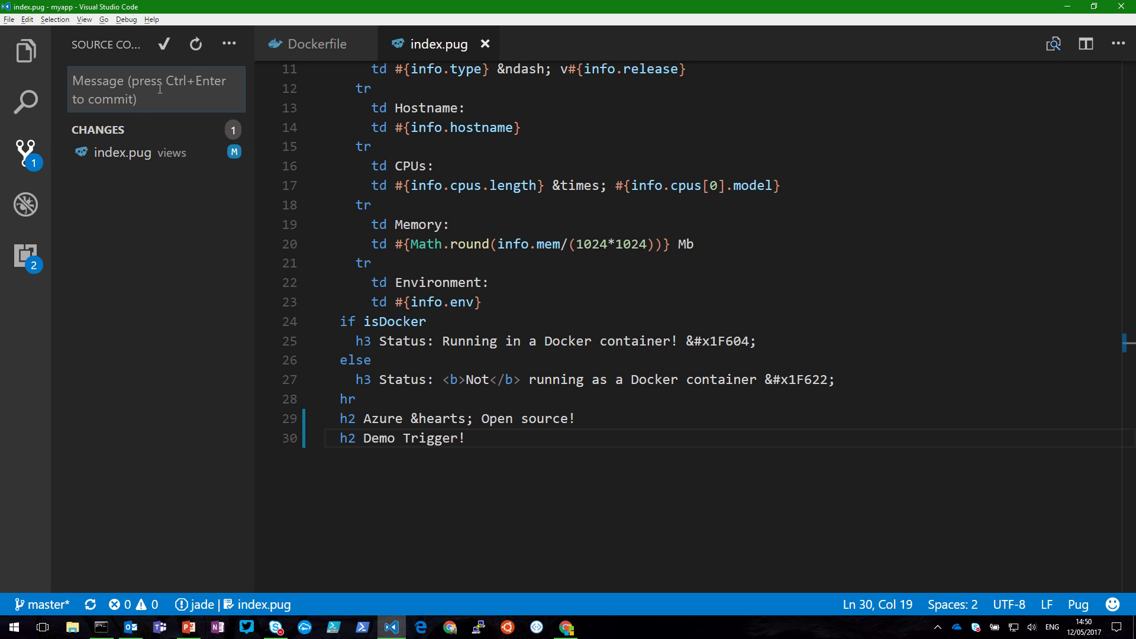
pyautogui.write('Trigger C')
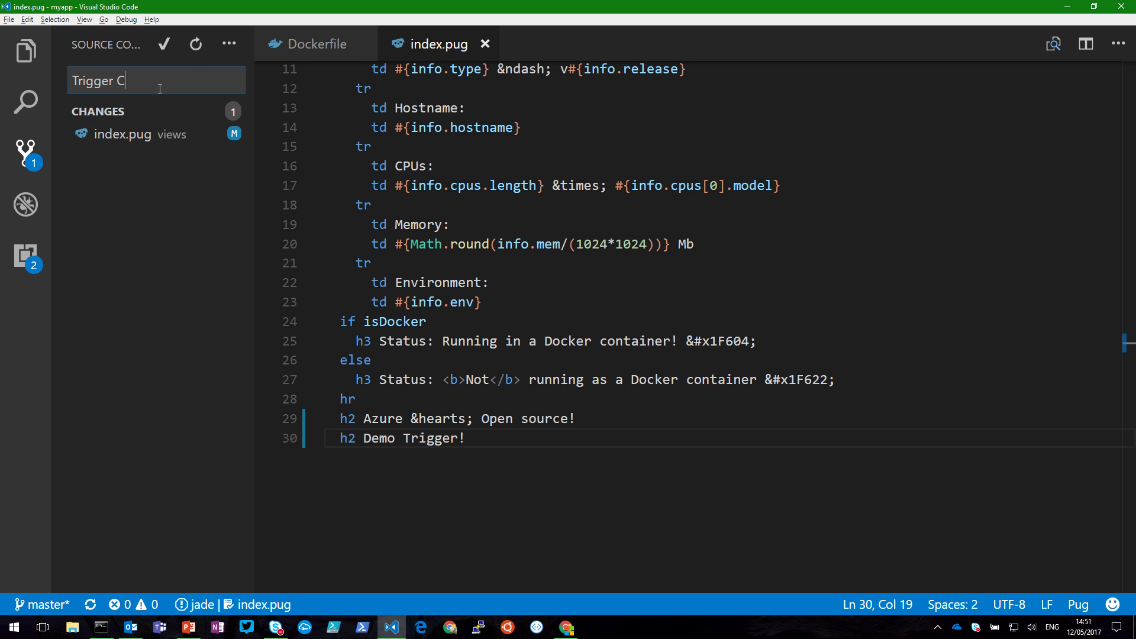
pyautogui.write('l')
pyautogui.click(215, 139)
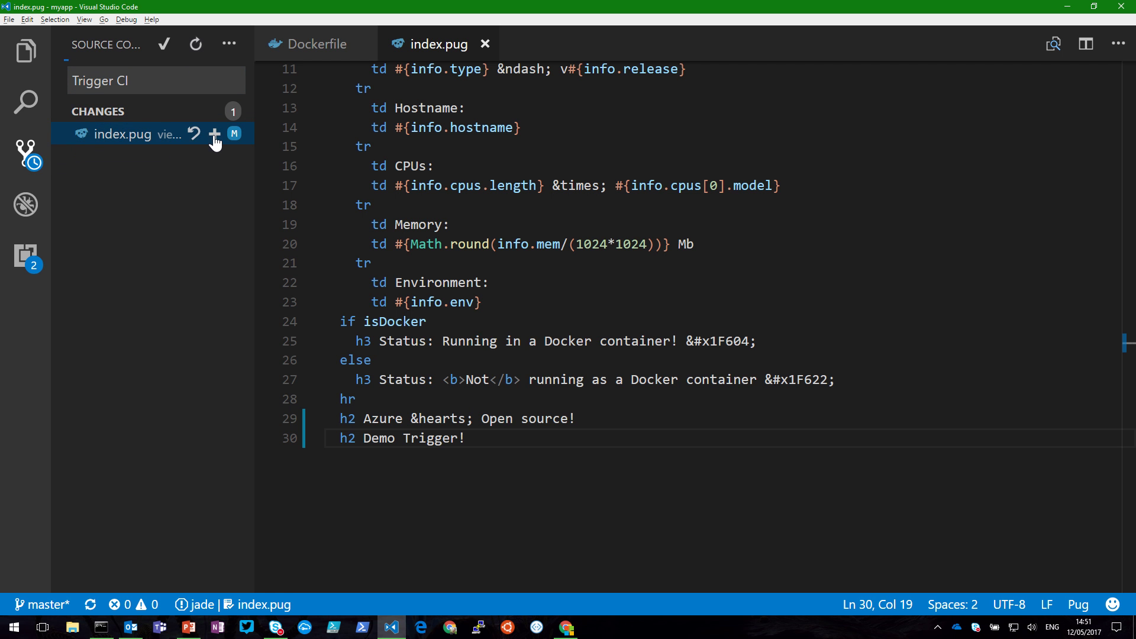
pyautogui.click(163, 47)
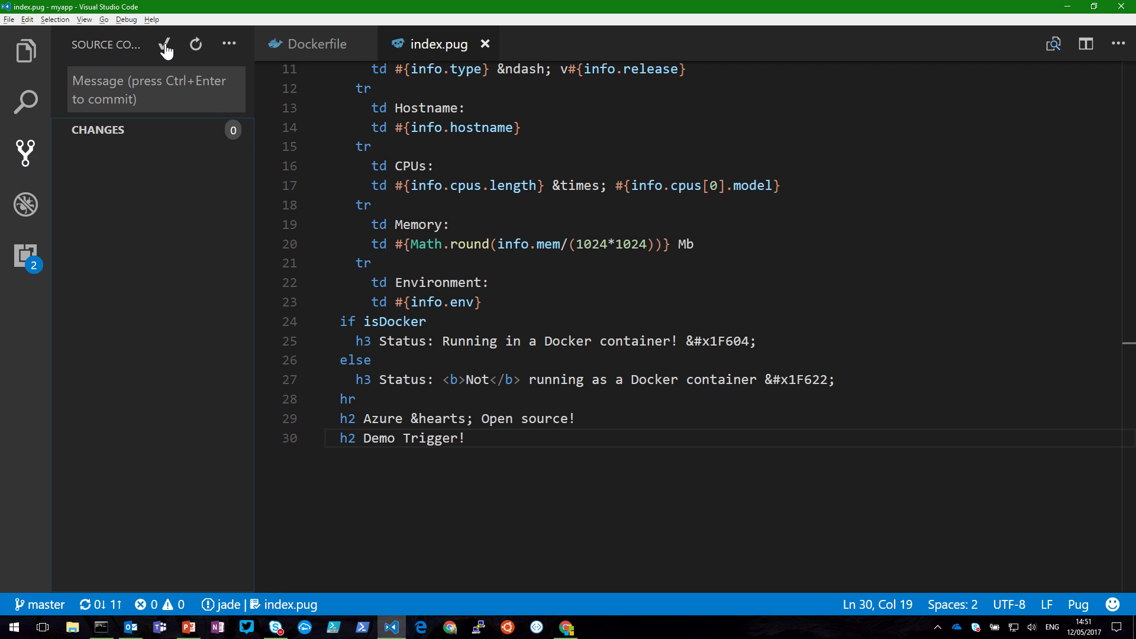
pyautogui.click(236, 49)
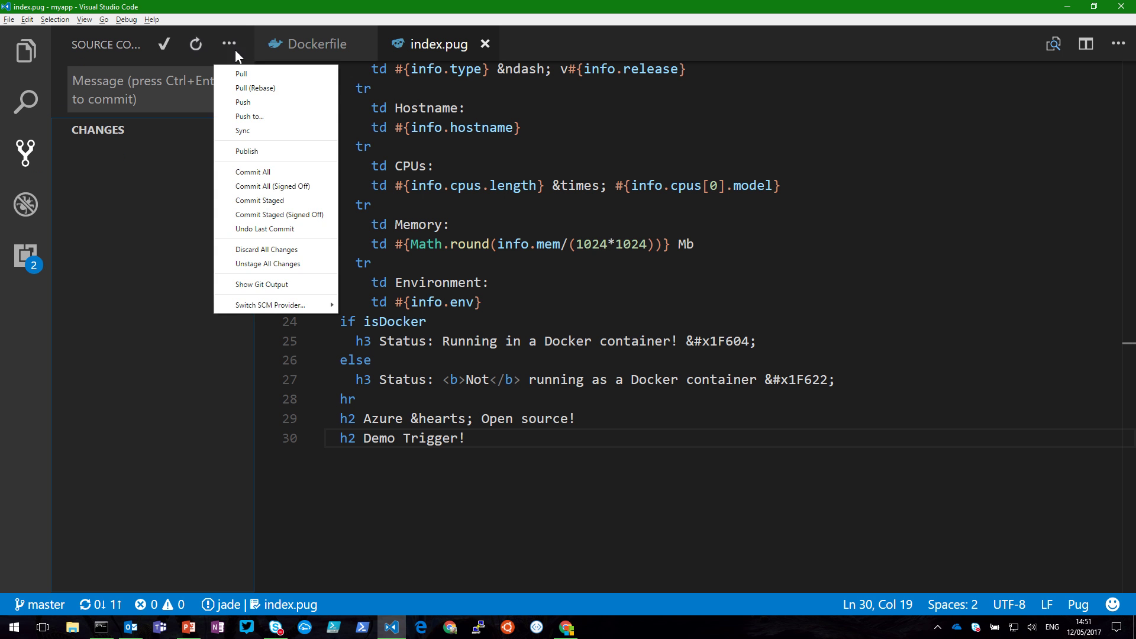
pyautogui.click(257, 102)
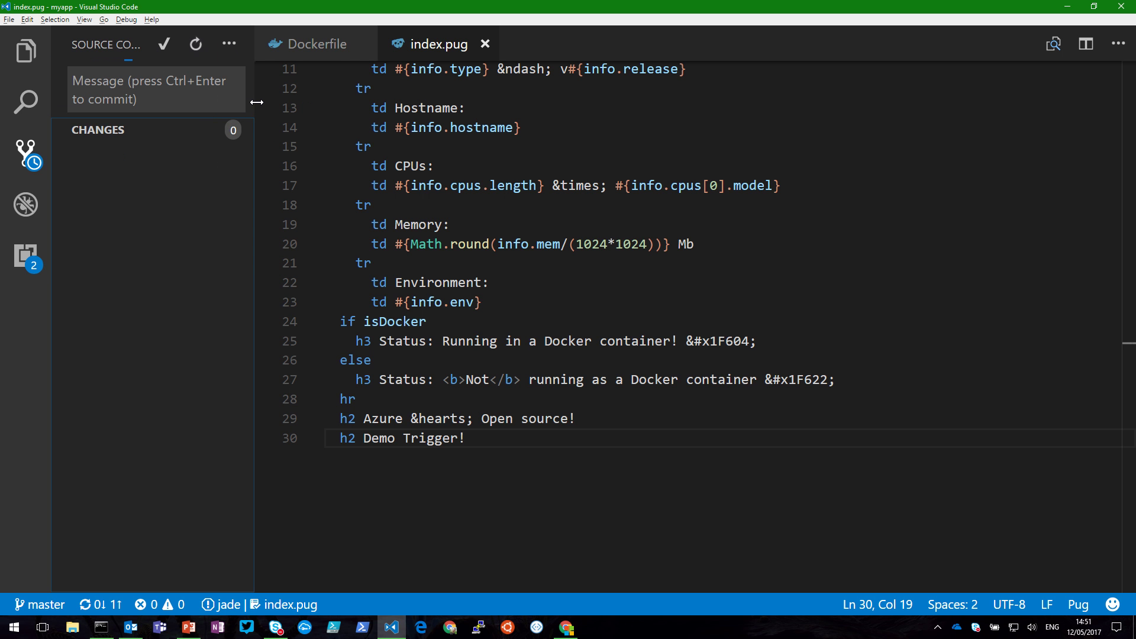
# Step: Switch to the browser and examine the log of the latest Docker image build through to its end
pyautogui.click(572, 631)
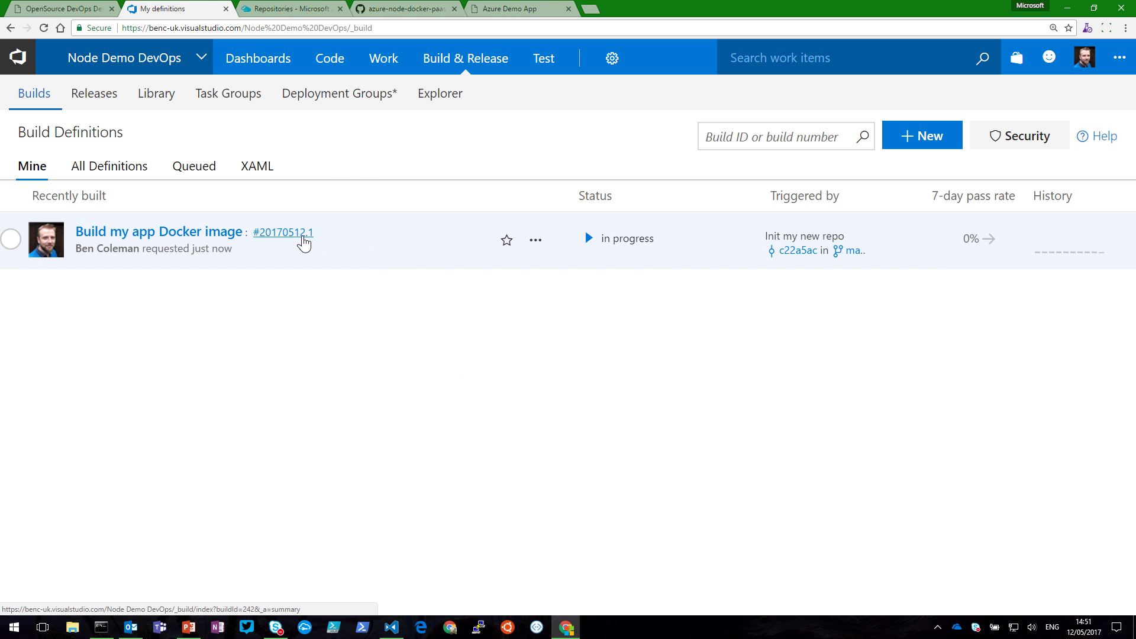
pyautogui.click(282, 232)
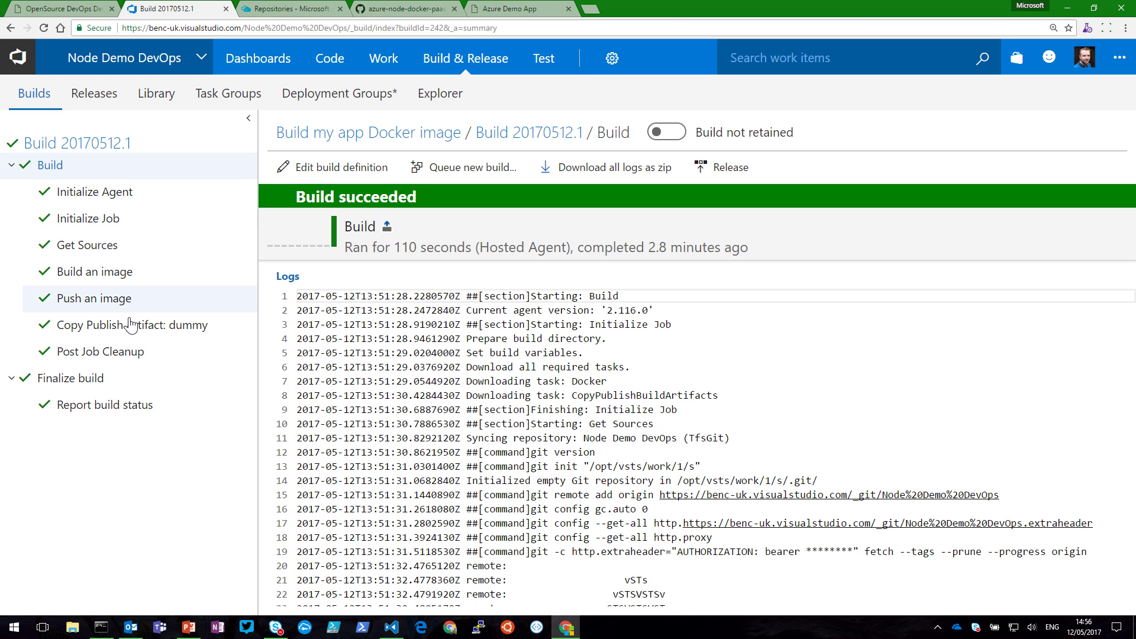
pyautogui.scroll(-12, 1129, 304)
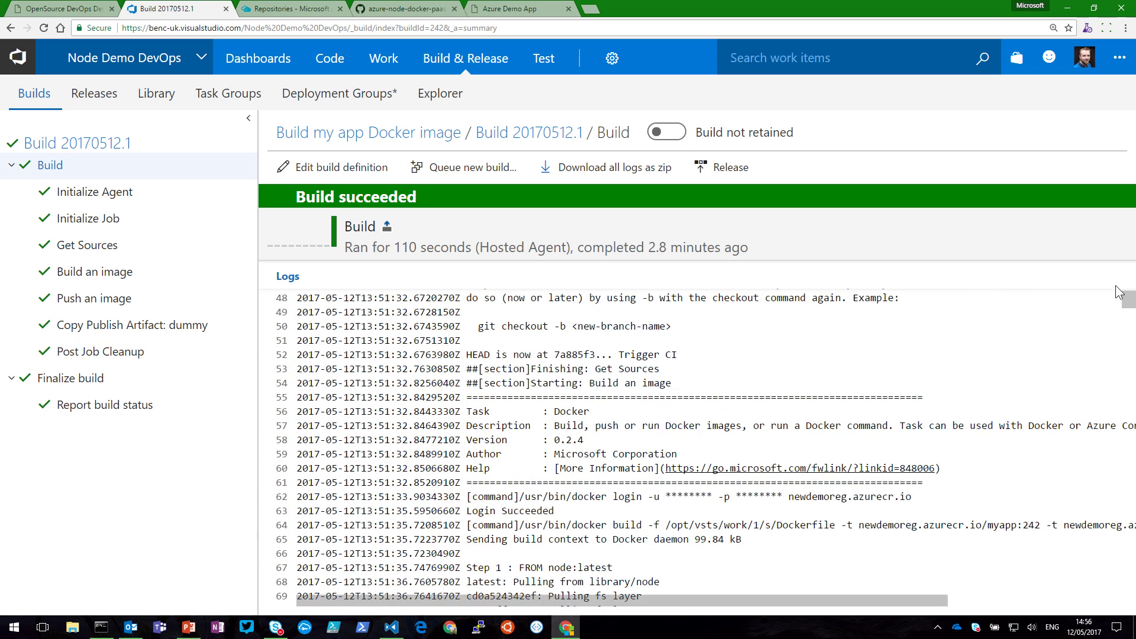
pyautogui.moveTo(1129, 305); pyautogui.dragTo(1128, 594)
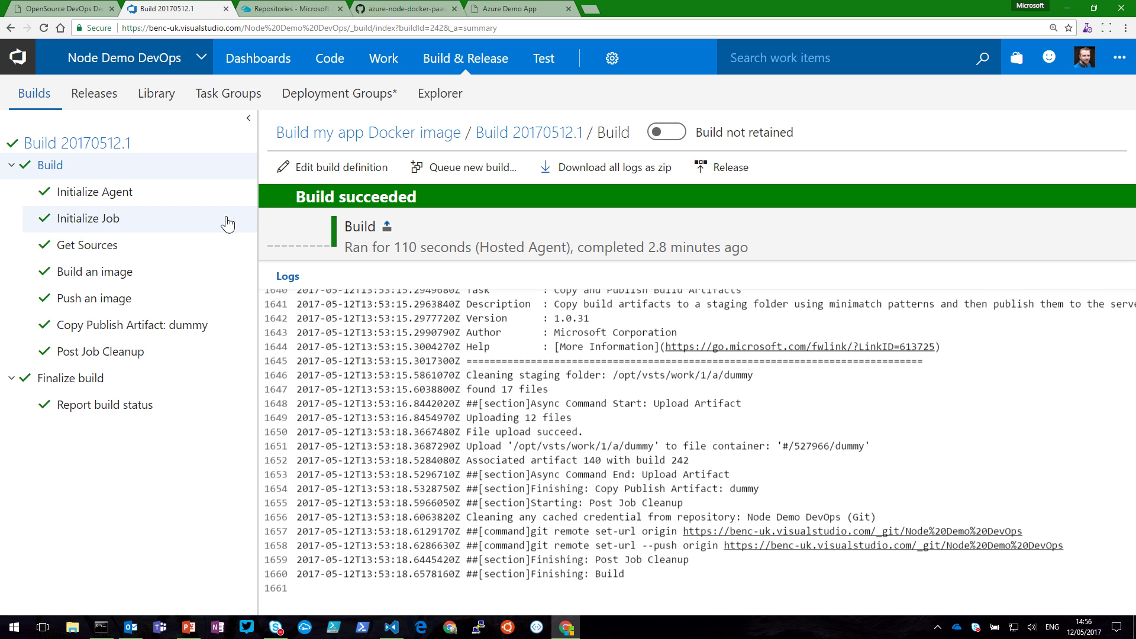
pyautogui.click(43, 96)
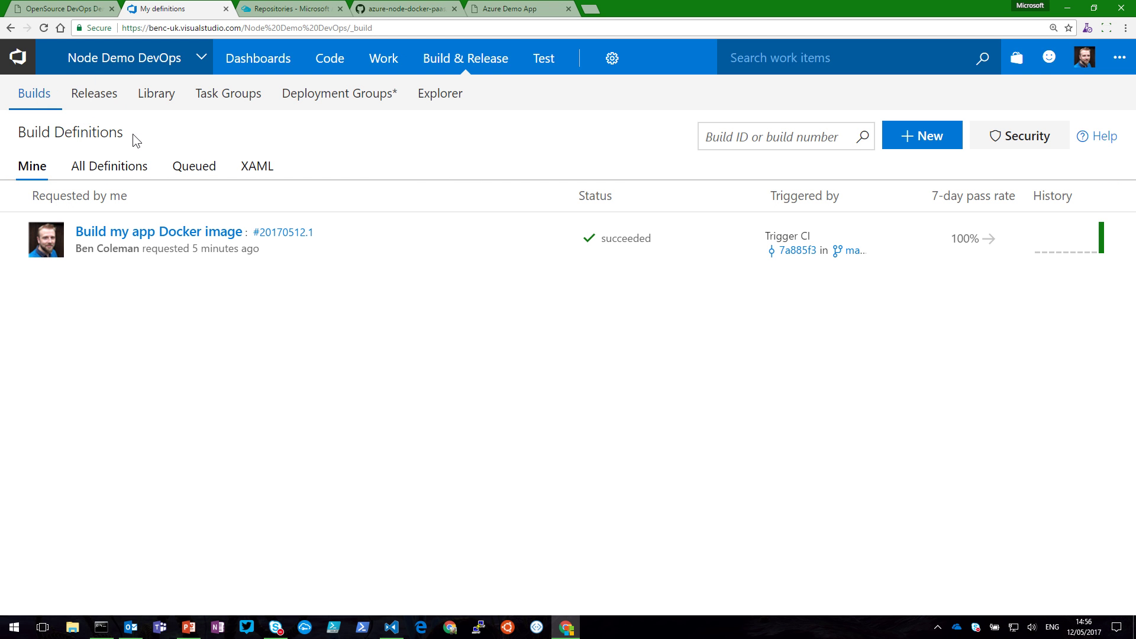
# Step: Create an empty release definition with the "Build my app Docker image" build of Node Demo DevOps as its artifact source and save it
pyautogui.moveTo(449, 75)
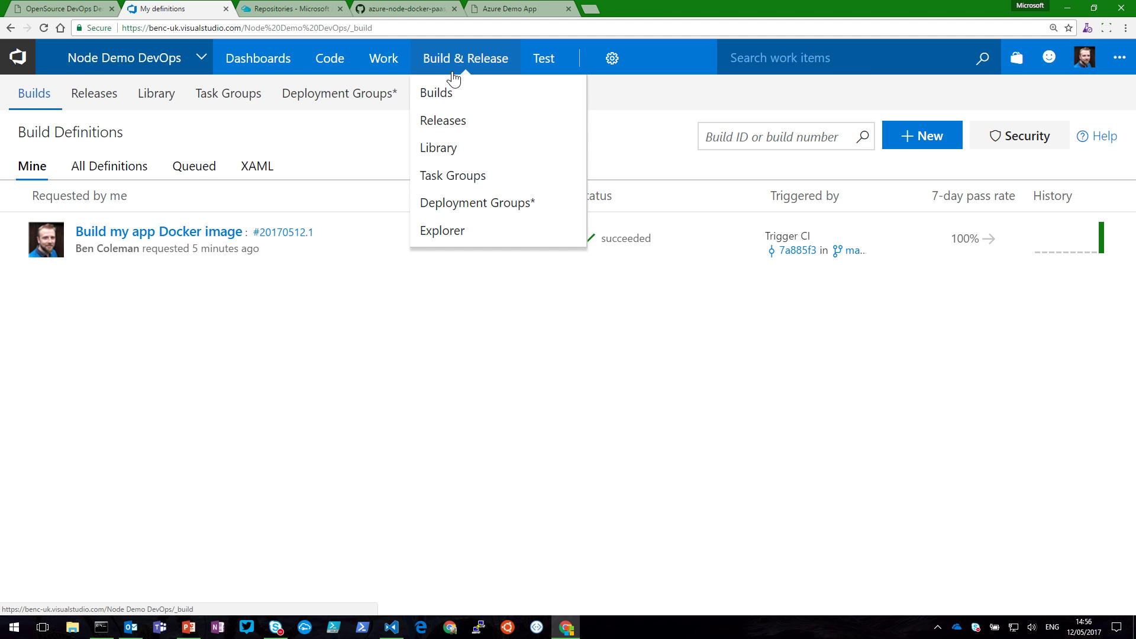
pyautogui.click(454, 129)
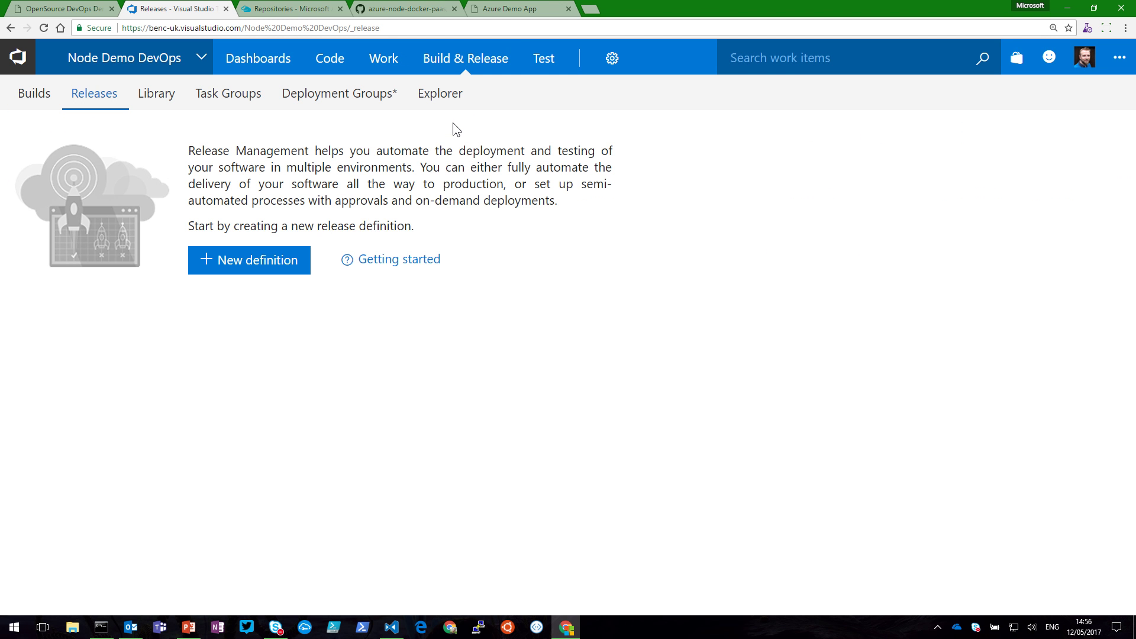
pyautogui.click(271, 264)
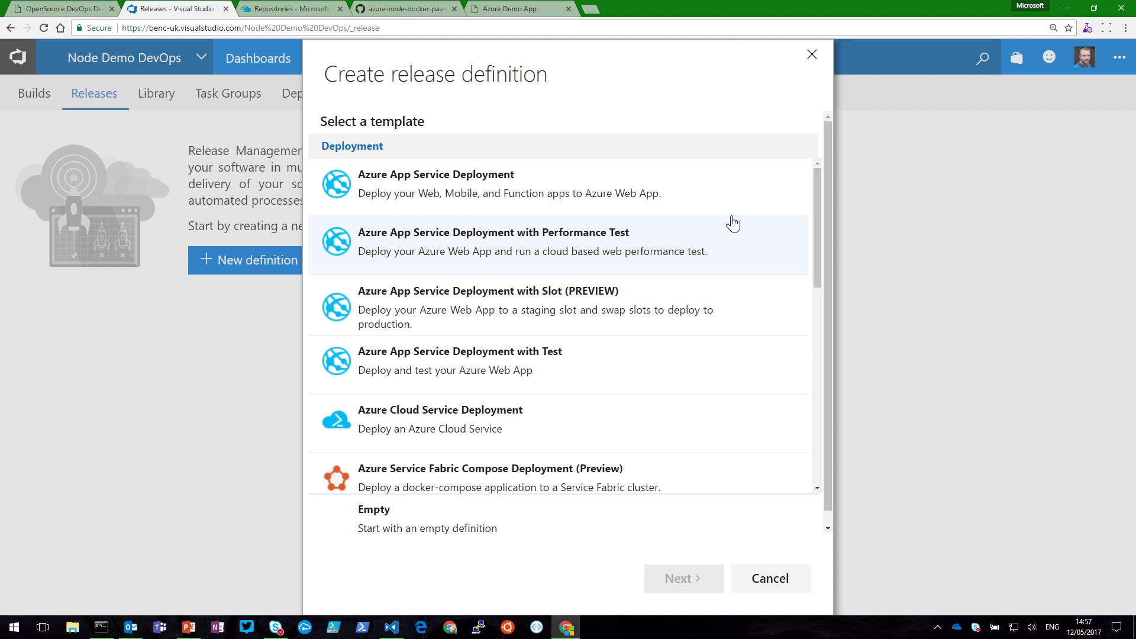
pyautogui.moveTo(818, 208); pyautogui.dragTo(848, 421)
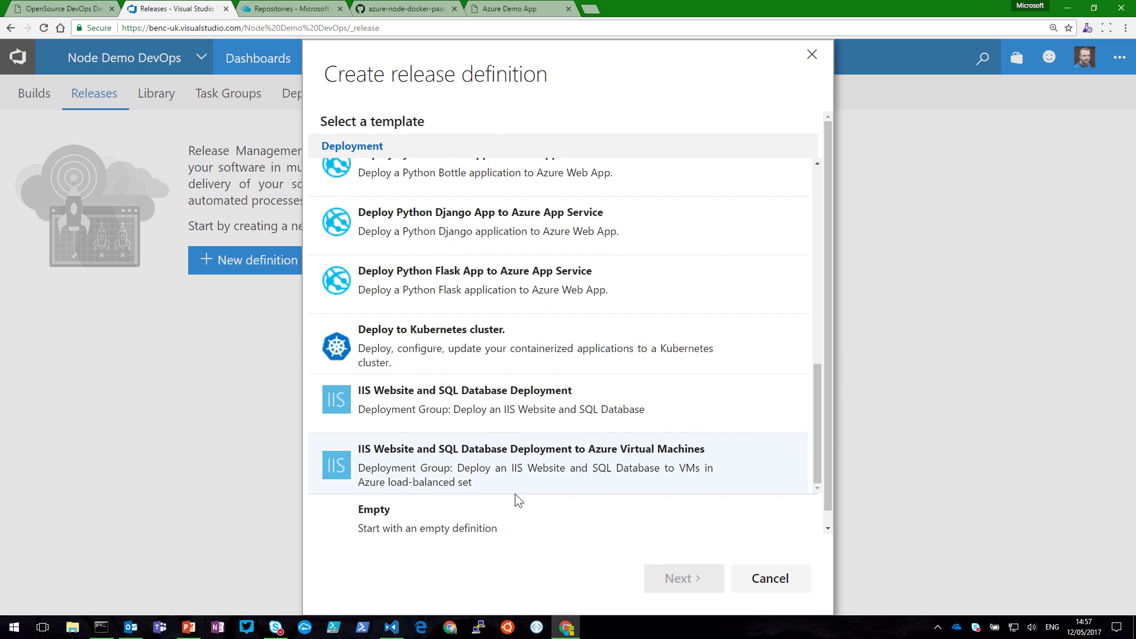
pyautogui.click(461, 527)
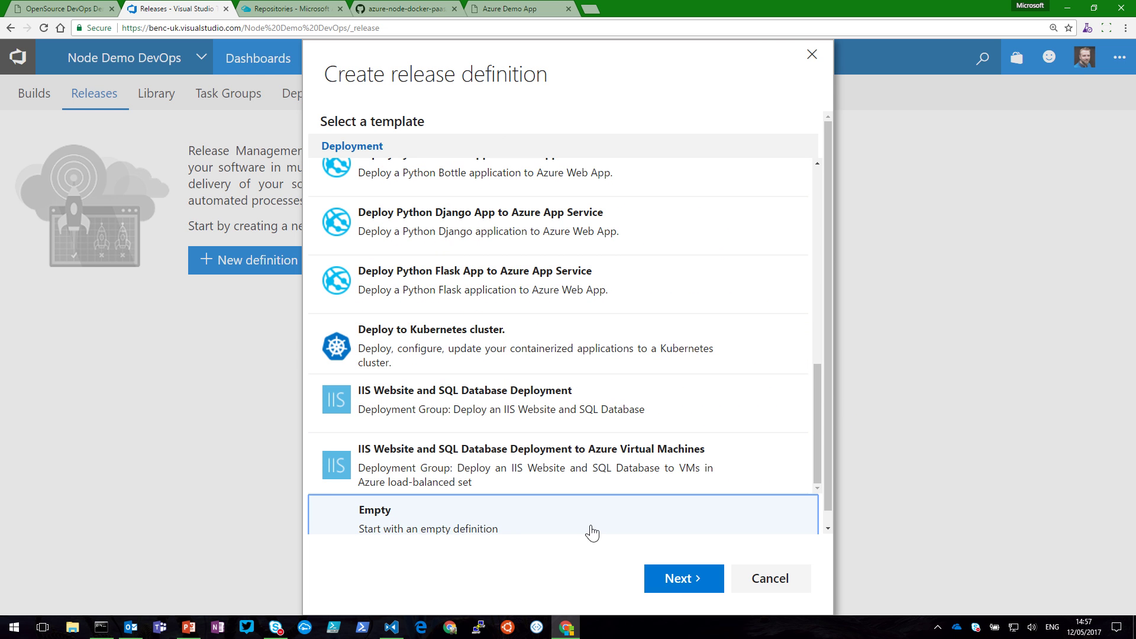
pyautogui.click(676, 583)
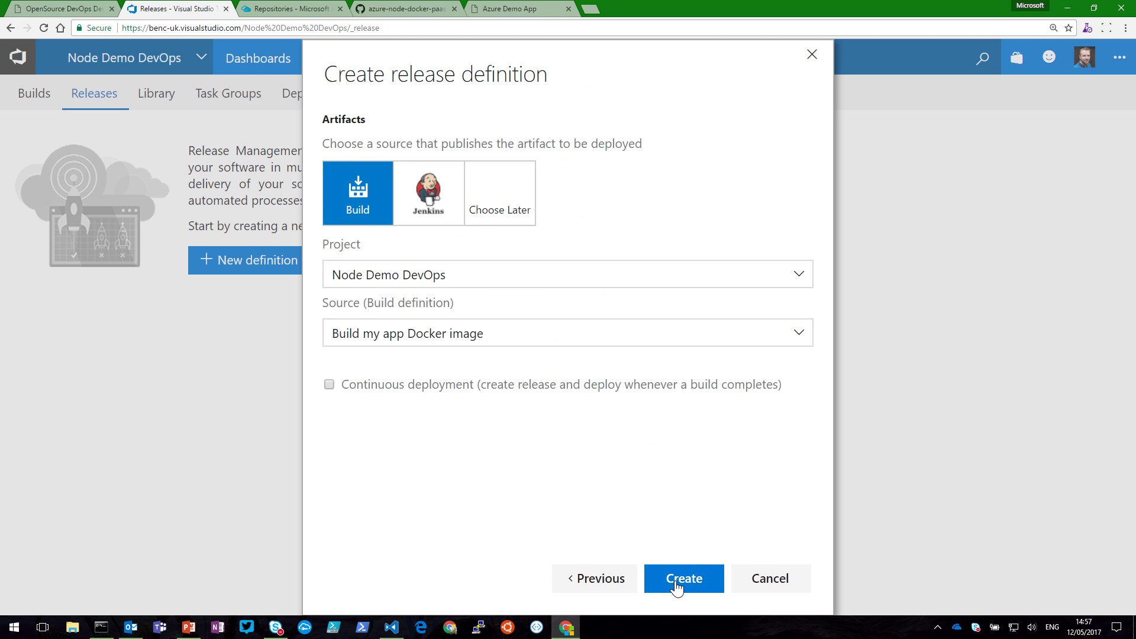
pyautogui.click(676, 579)
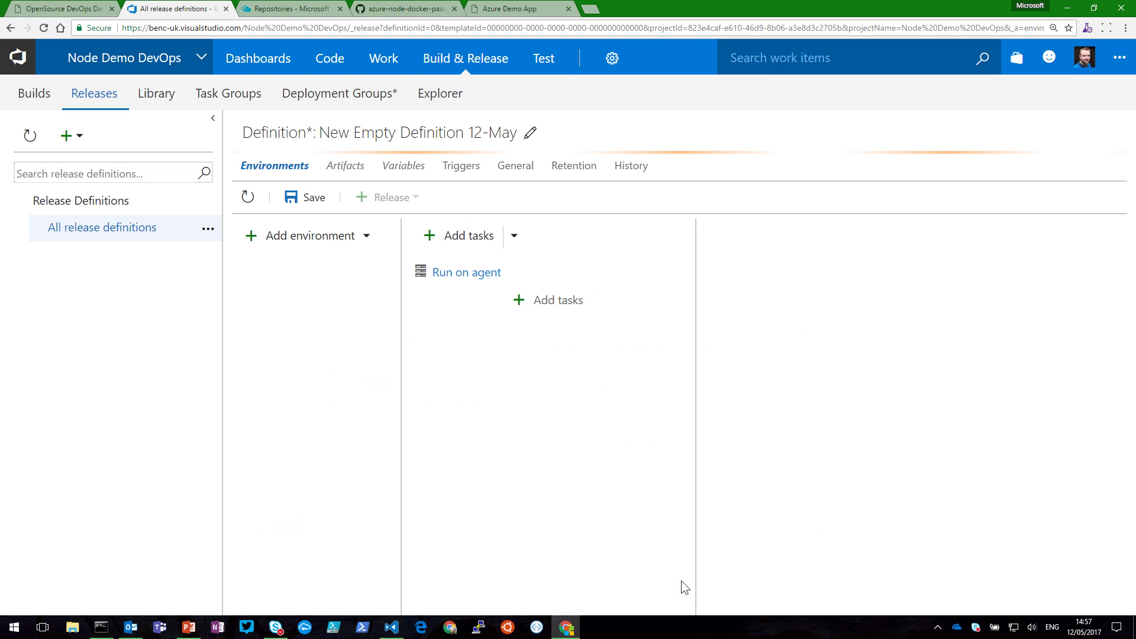
pyautogui.click(299, 199)
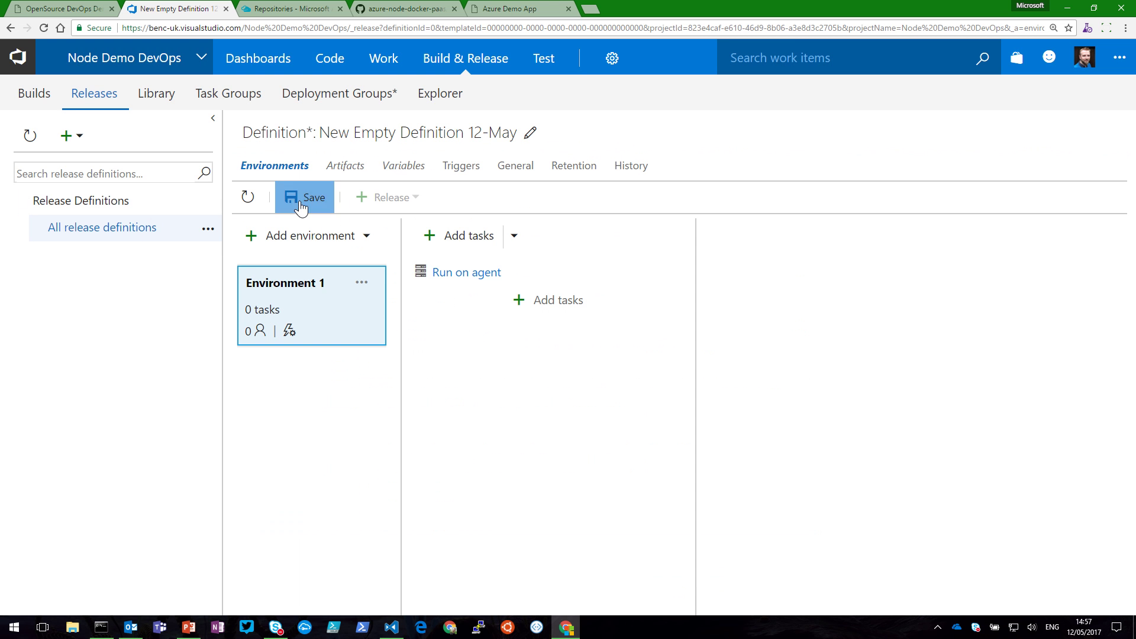
pyautogui.click(641, 402)
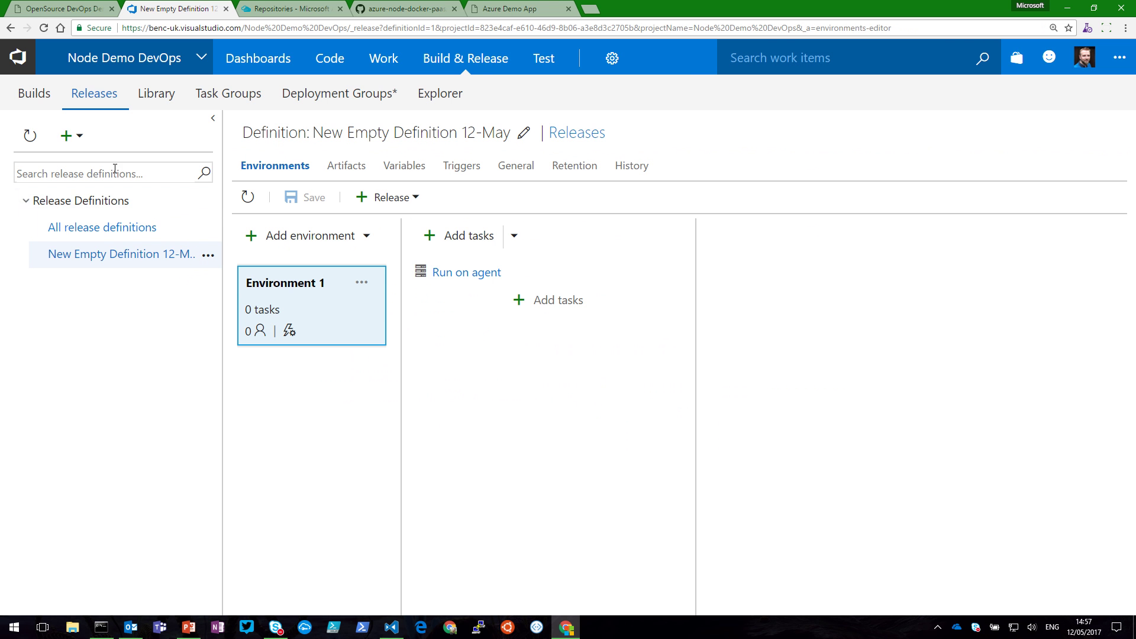
# Step: Import a release definition from release-definition.json in the extras folder of C:\Dev\azure-node-docker-paas
pyautogui.click(79, 139)
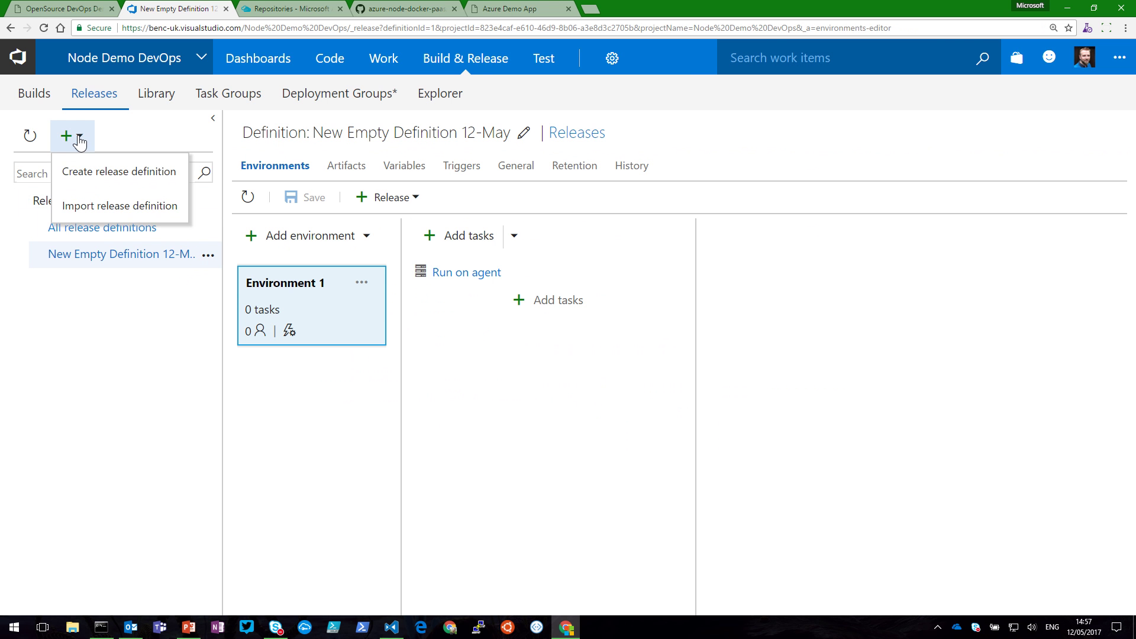
pyautogui.click(144, 207)
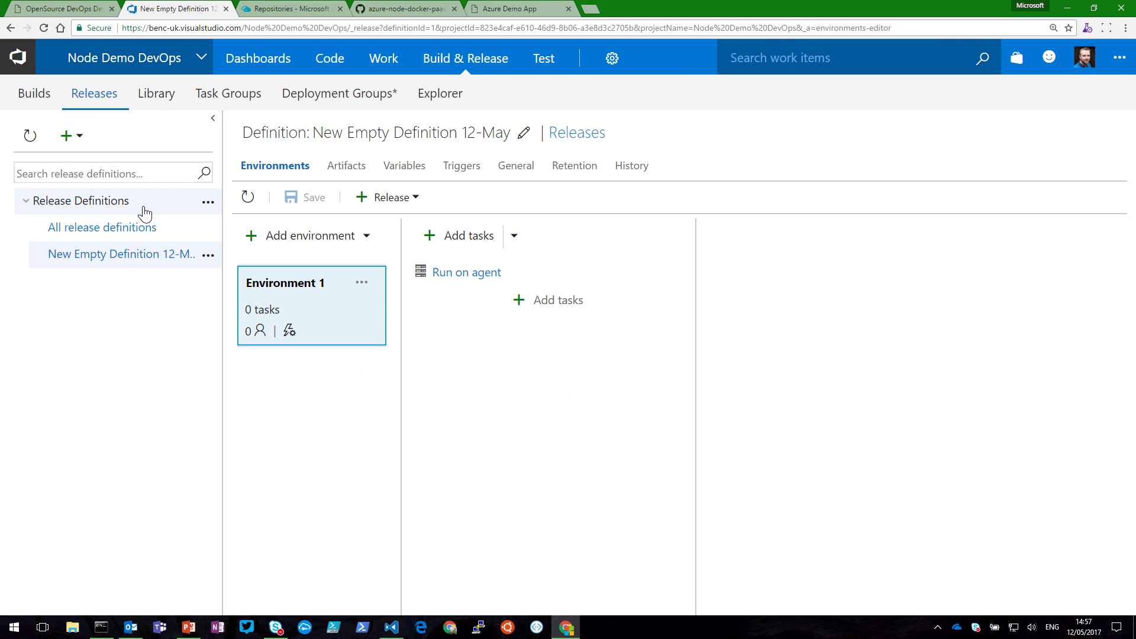
pyautogui.click(715, 335)
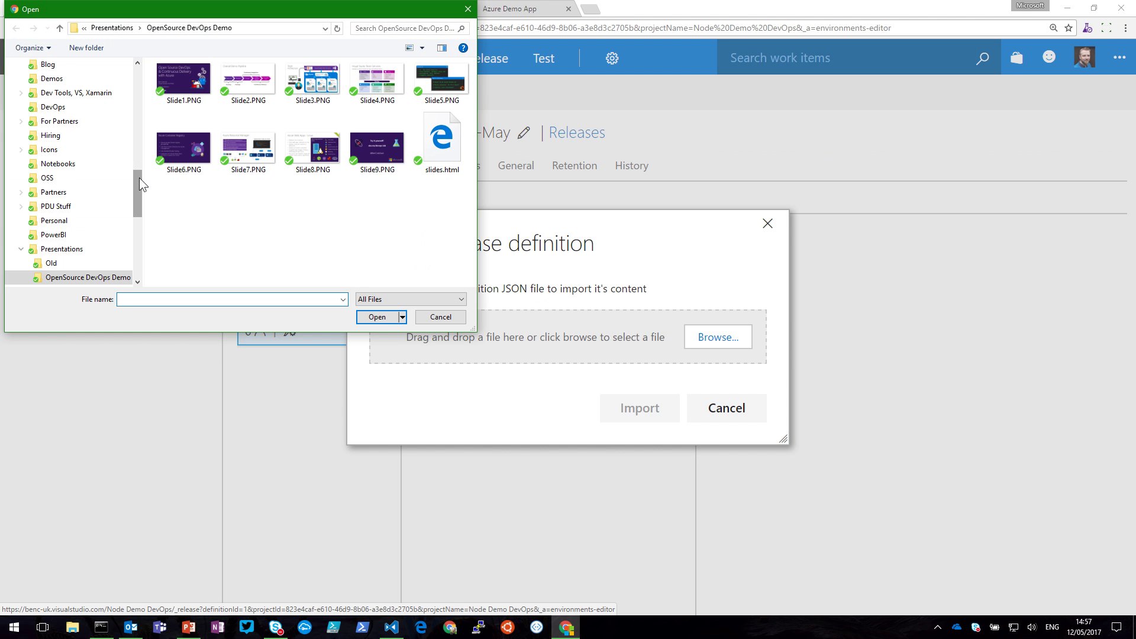
pyautogui.moveTo(140, 177); pyautogui.dragTo(140, 65)
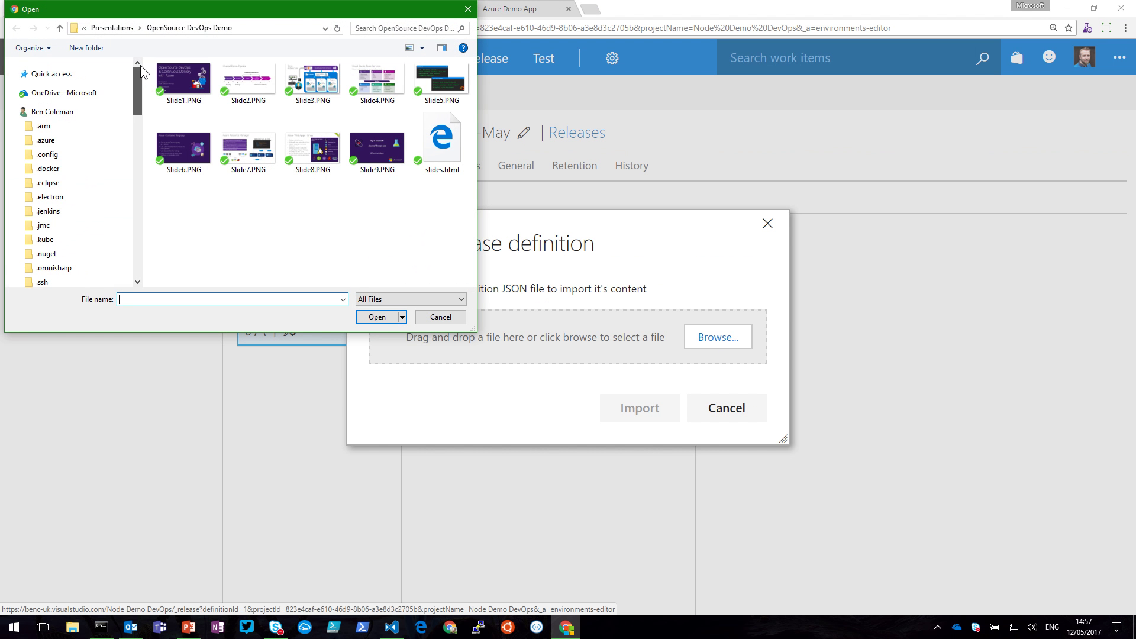
pyautogui.click(11, 73)
pyautogui.click(30, 88)
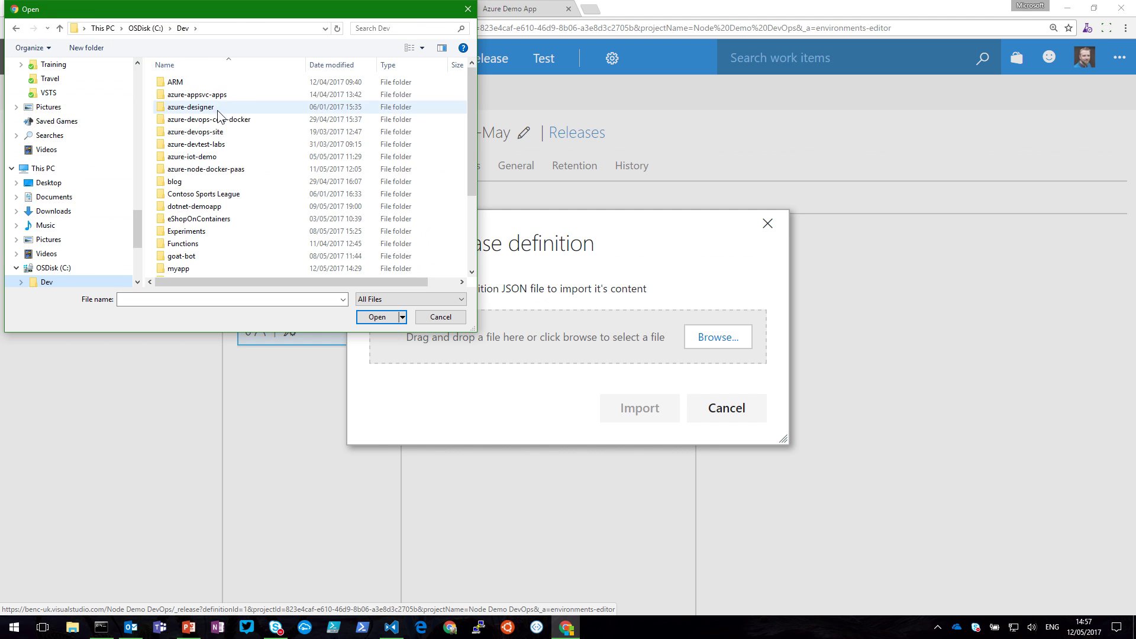
pyautogui.click(222, 172)
pyautogui.doubleClick(219, 172)
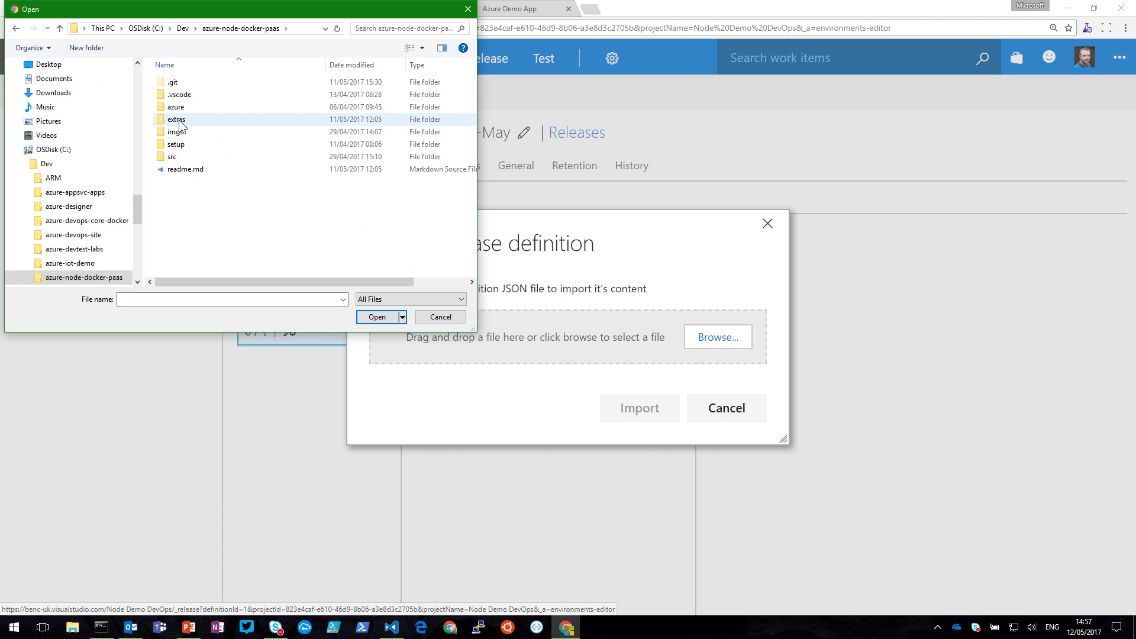
pyautogui.doubleClick(200, 120)
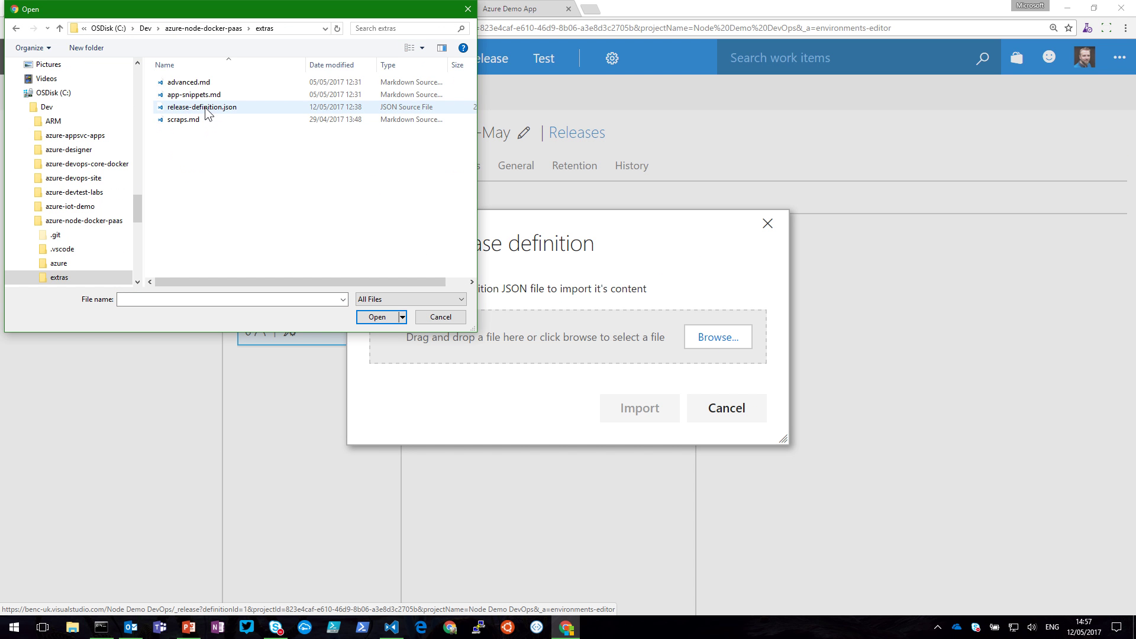
pyautogui.click(204, 107)
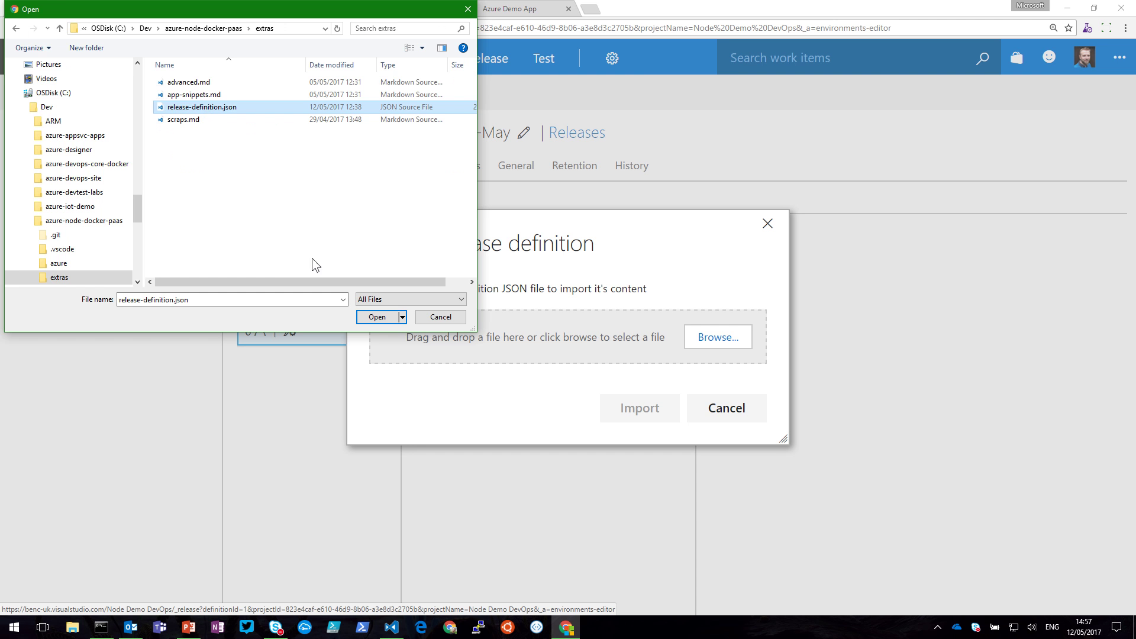
pyautogui.click(382, 317)
pyautogui.click(651, 408)
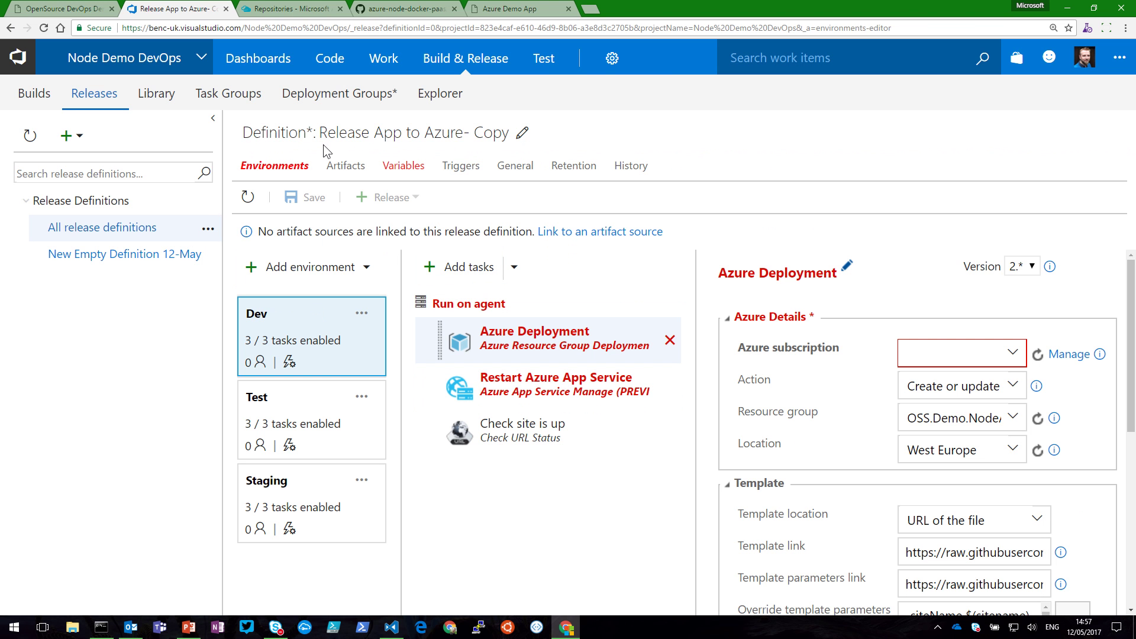
# Step: Rename the imported release definition to "Release App to Azure" by removing the copy suffix
pyautogui.click(522, 132)
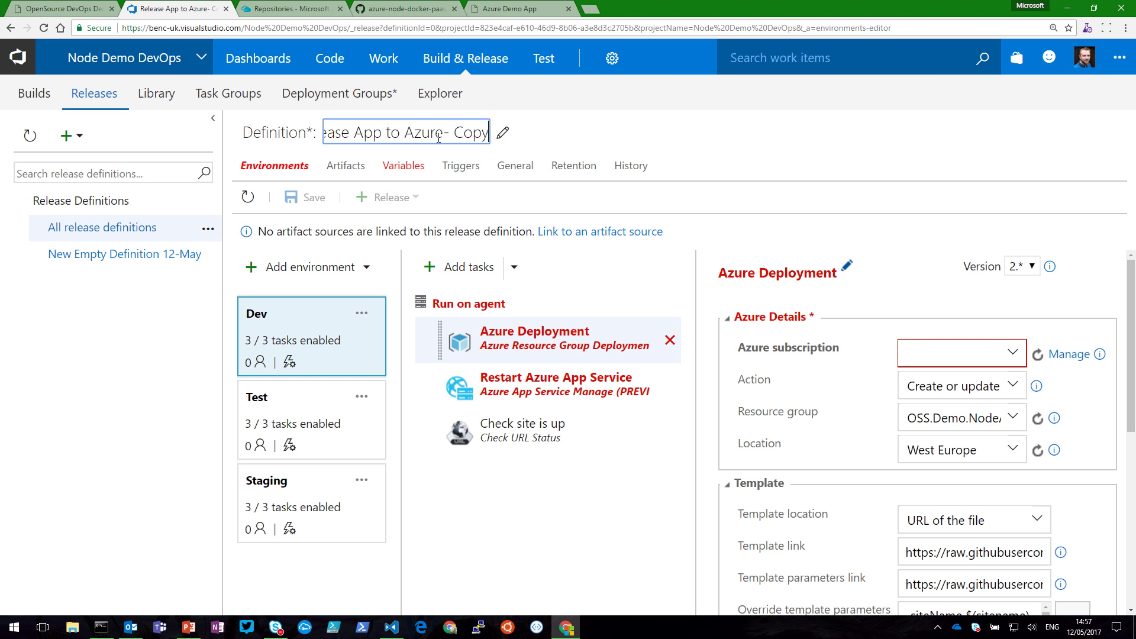
pyautogui.moveTo(443, 134); pyautogui.dragTo(489, 134)
pyautogui.press('BackSpace')
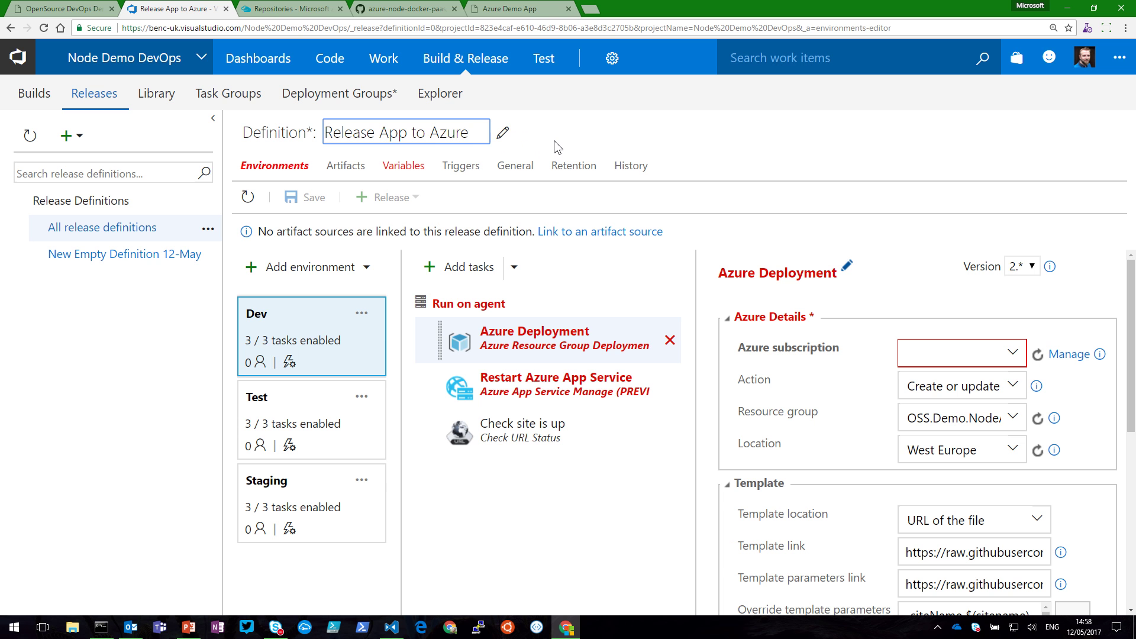
pyautogui.click(757, 196)
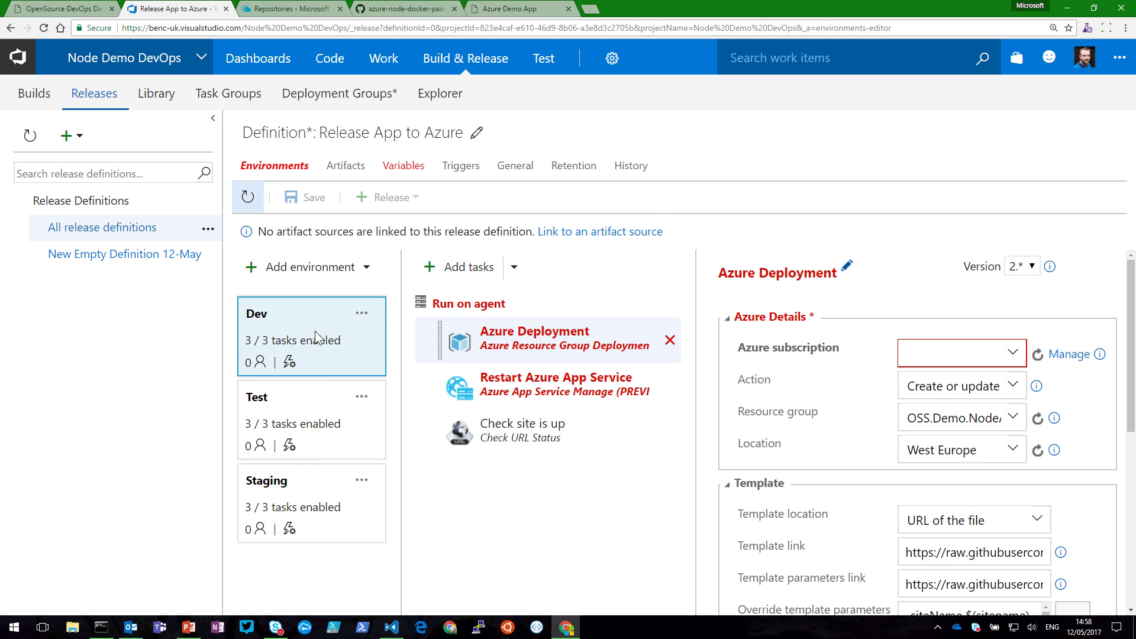
# Step: Look through the Test, Staging and Dev environments, Dev's "Check site is up" task and the options available for Test
pyautogui.click(318, 408)
pyautogui.click(313, 480)
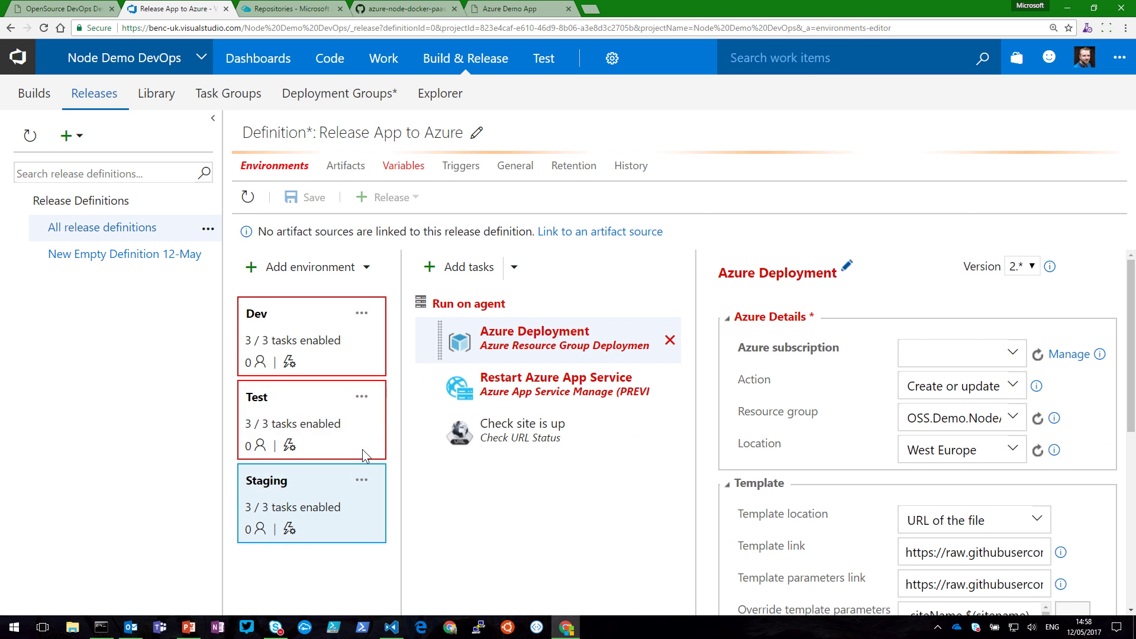
pyautogui.click(318, 307)
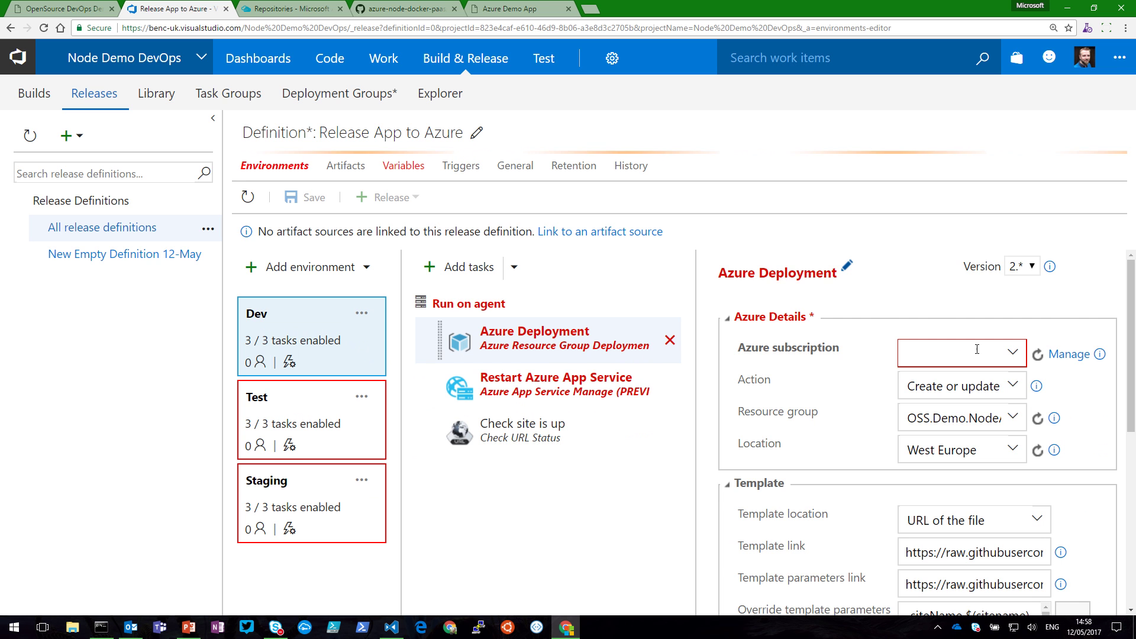
pyautogui.scroll(-1, 891, 364)
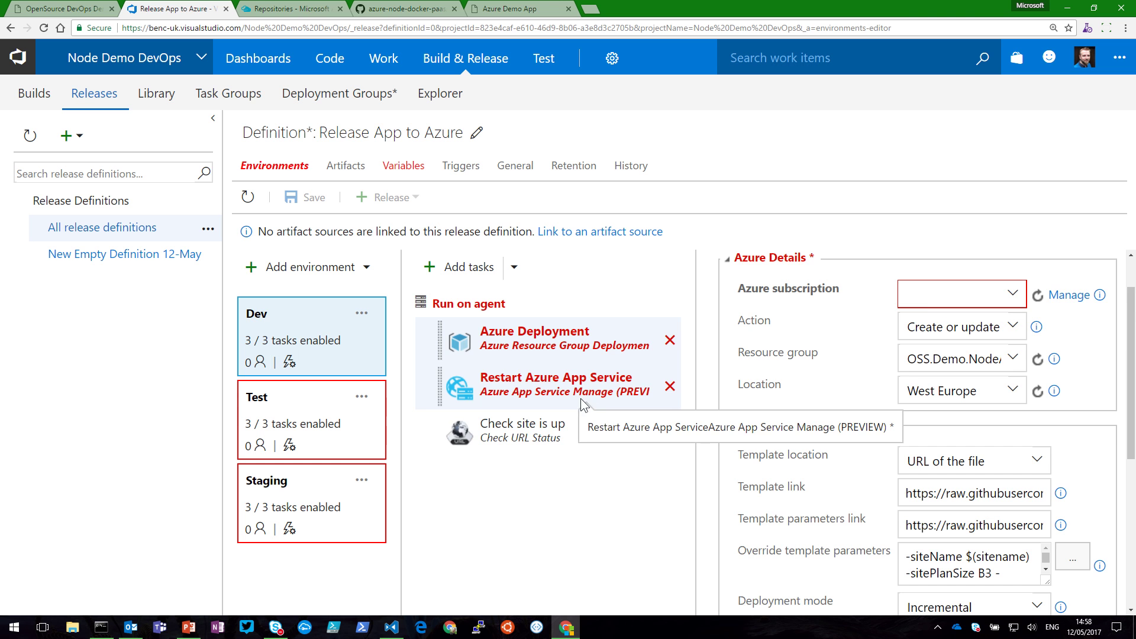
pyautogui.click(576, 427)
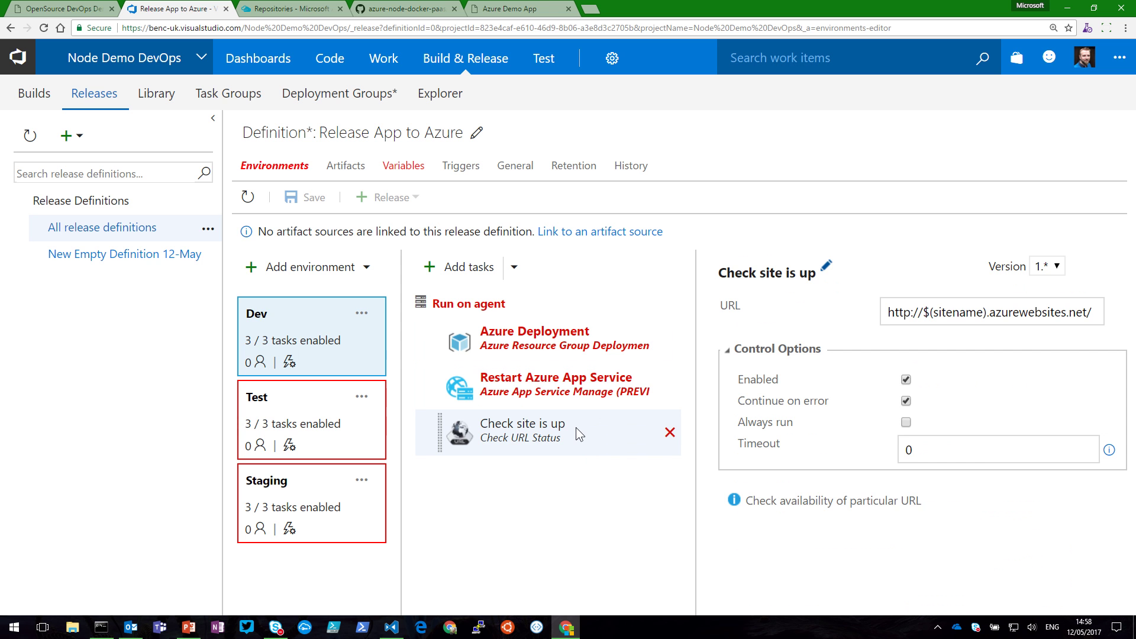
pyautogui.click(296, 397)
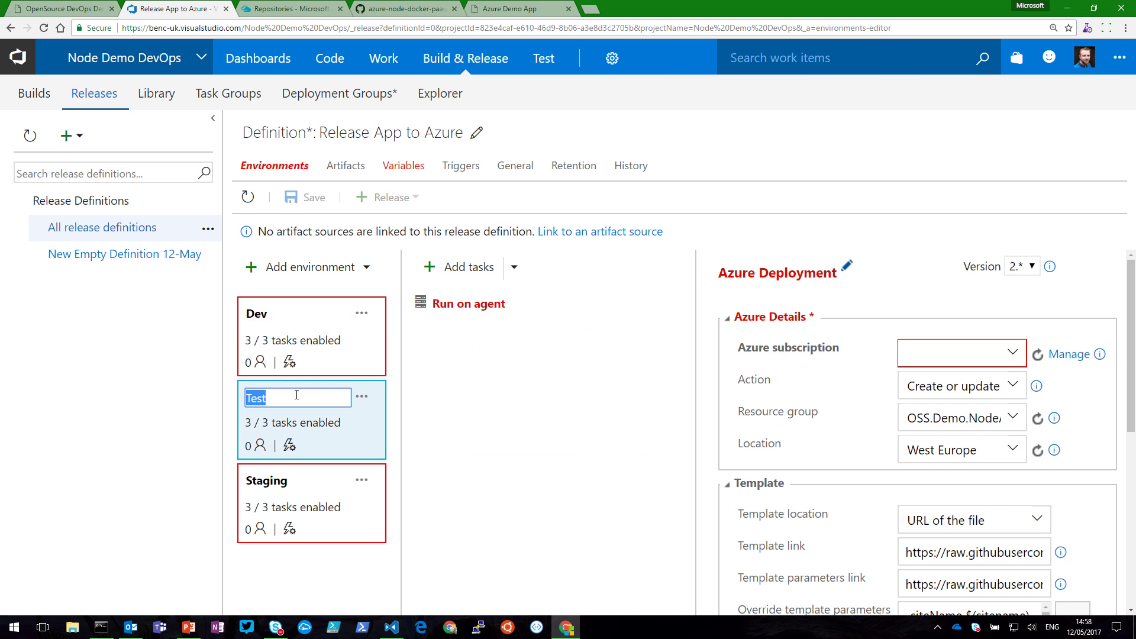
pyautogui.click(362, 397)
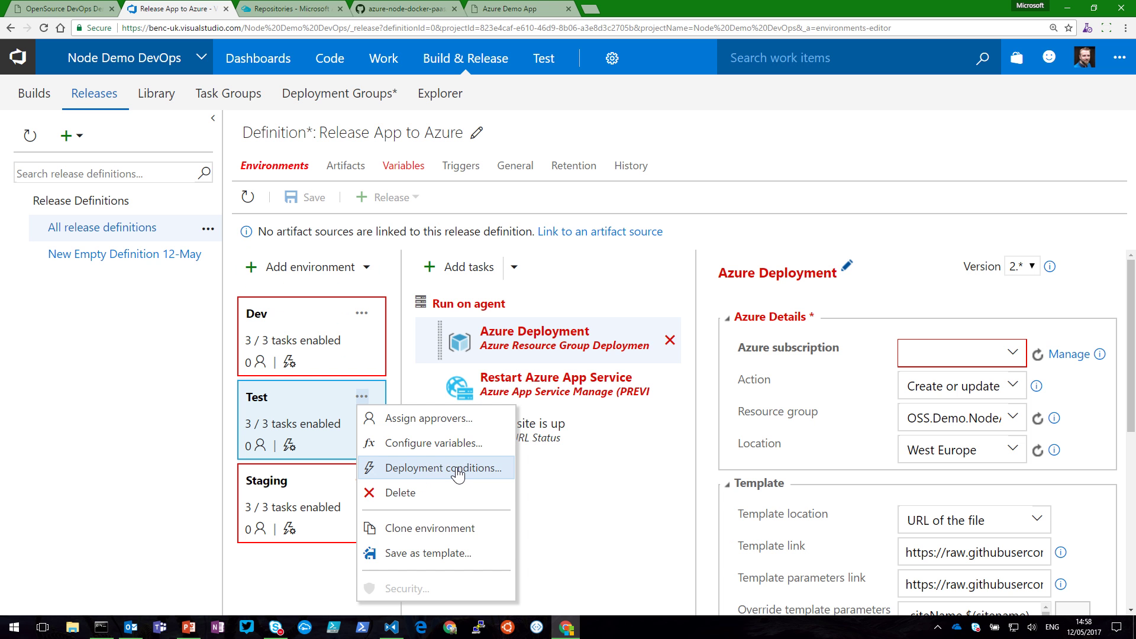
# Step: Examine the template settings of the Dev environment's Azure Deployment task, and advance the presentation slides in the other browser page
pyautogui.click(312, 310)
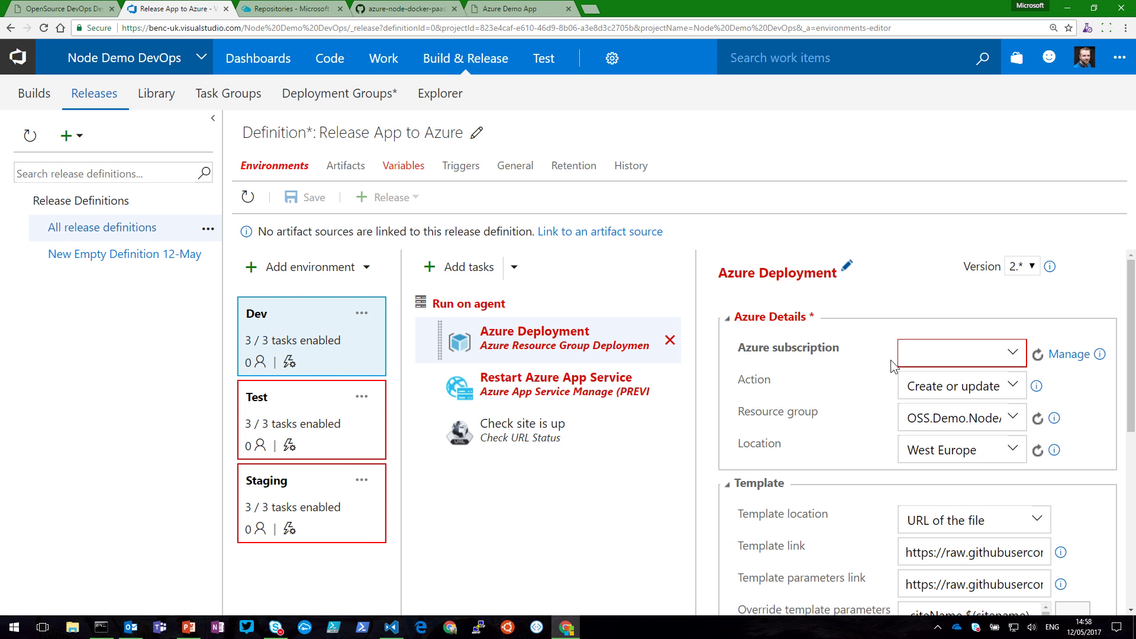
pyautogui.scroll(-2, 944, 401)
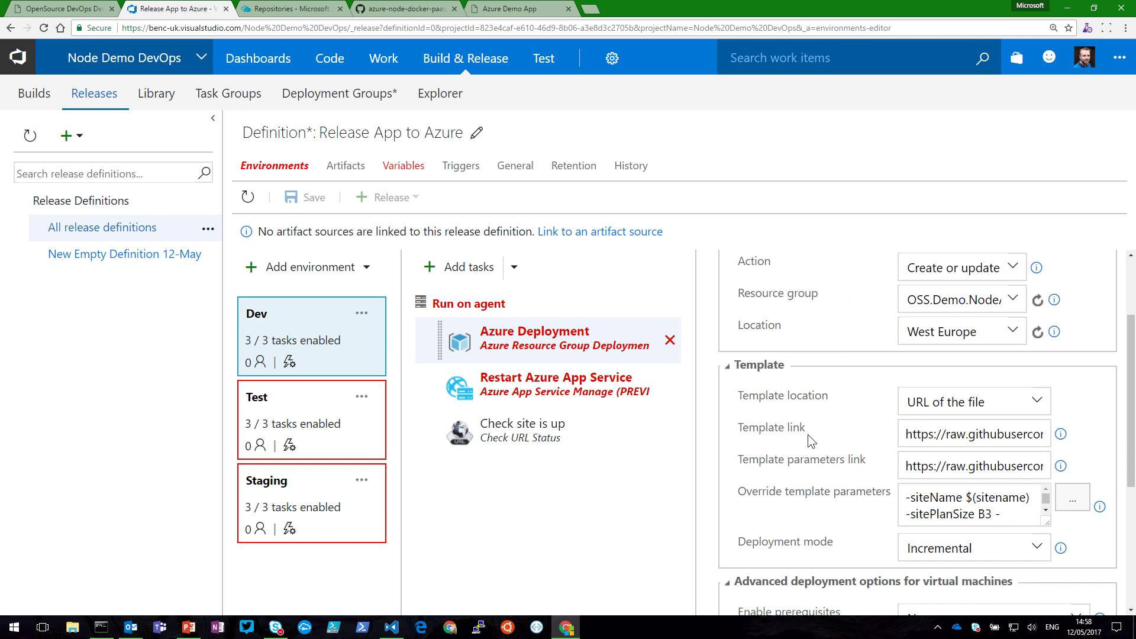
pyautogui.click(939, 435)
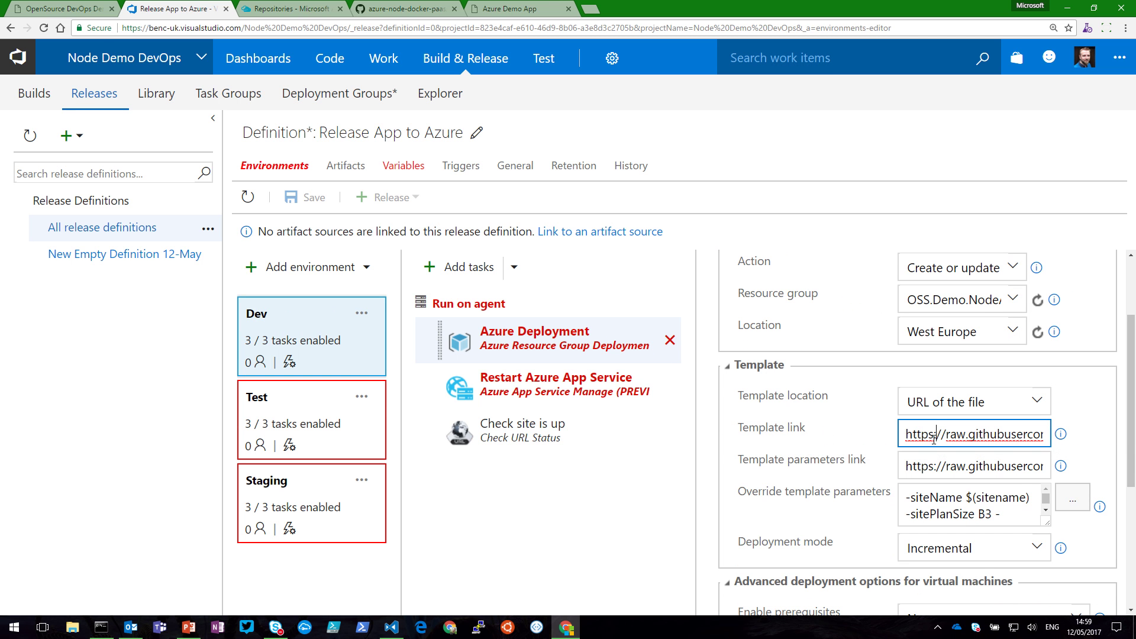
pyautogui.click(58, 11)
pyautogui.press('Right')
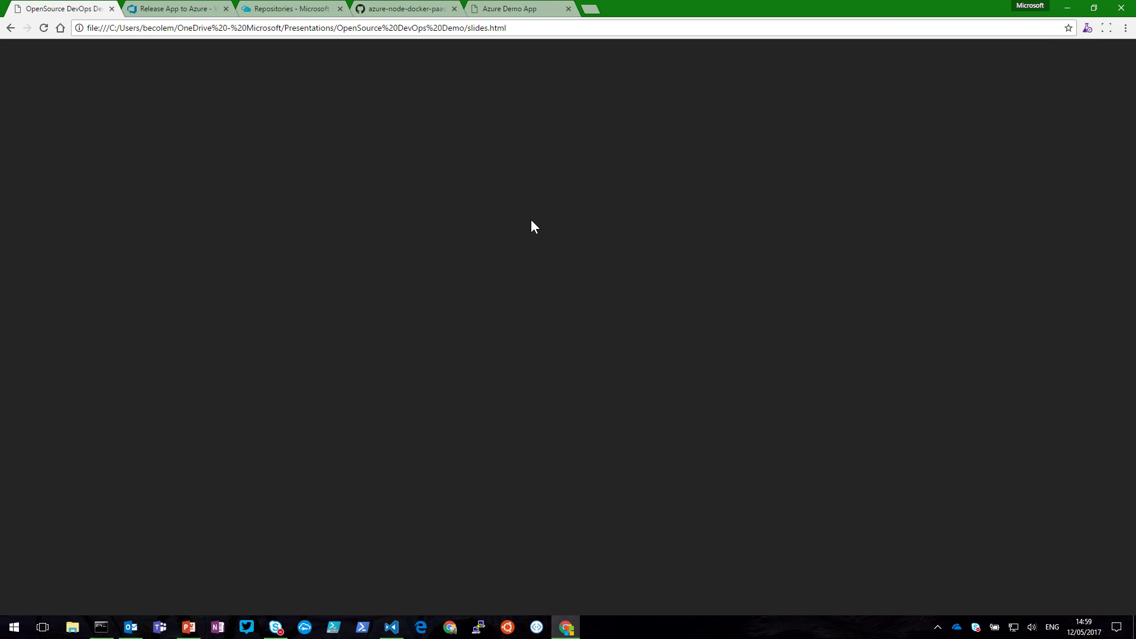
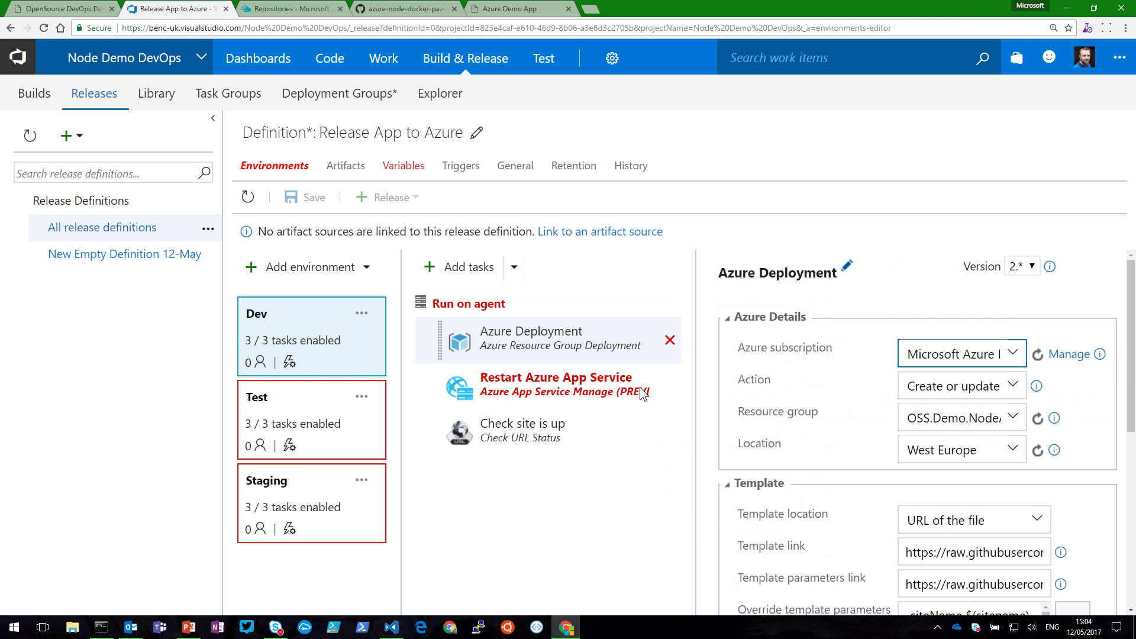
# Step: Set the Azure subscription of Dev's Restart Azure App Service task to the Microsoft Azure Internal Consumption connection
pyautogui.click(638, 391)
pyautogui.click(1001, 319)
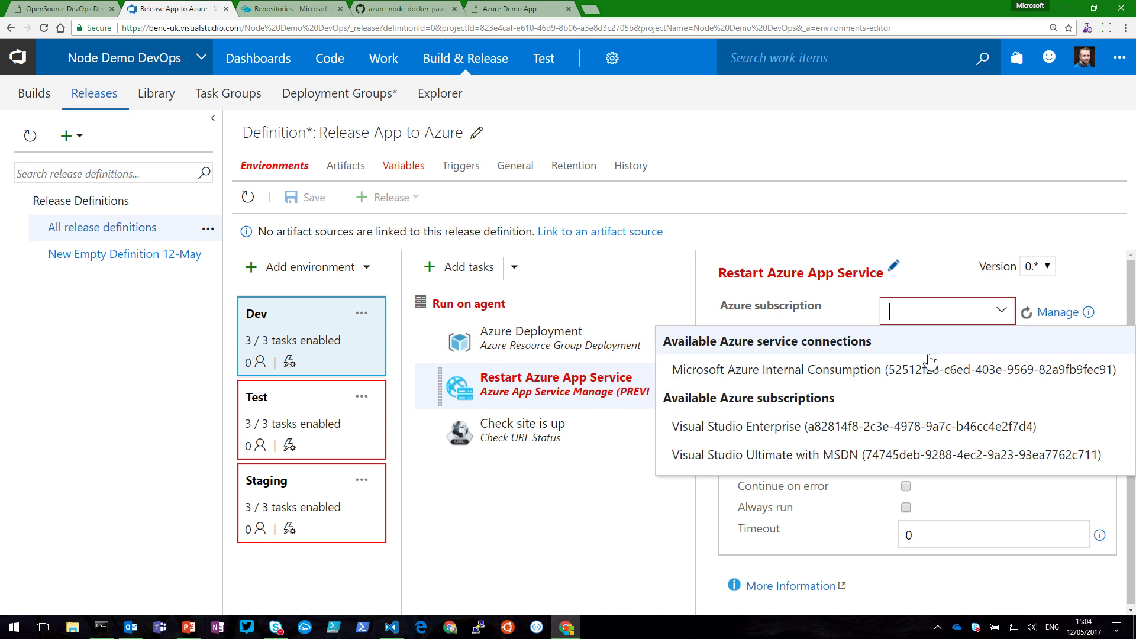
pyautogui.click(828, 367)
# Step: Set the deployment queue of the Test environment's agent phase to Hosted
pyautogui.click(289, 396)
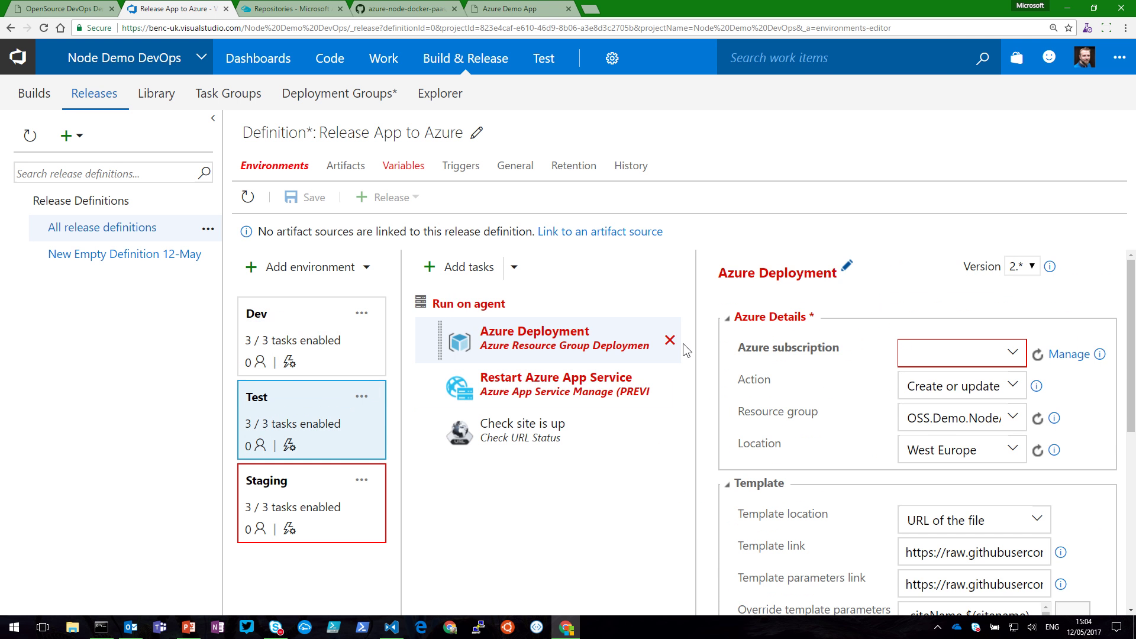
pyautogui.click(467, 304)
pyautogui.click(960, 376)
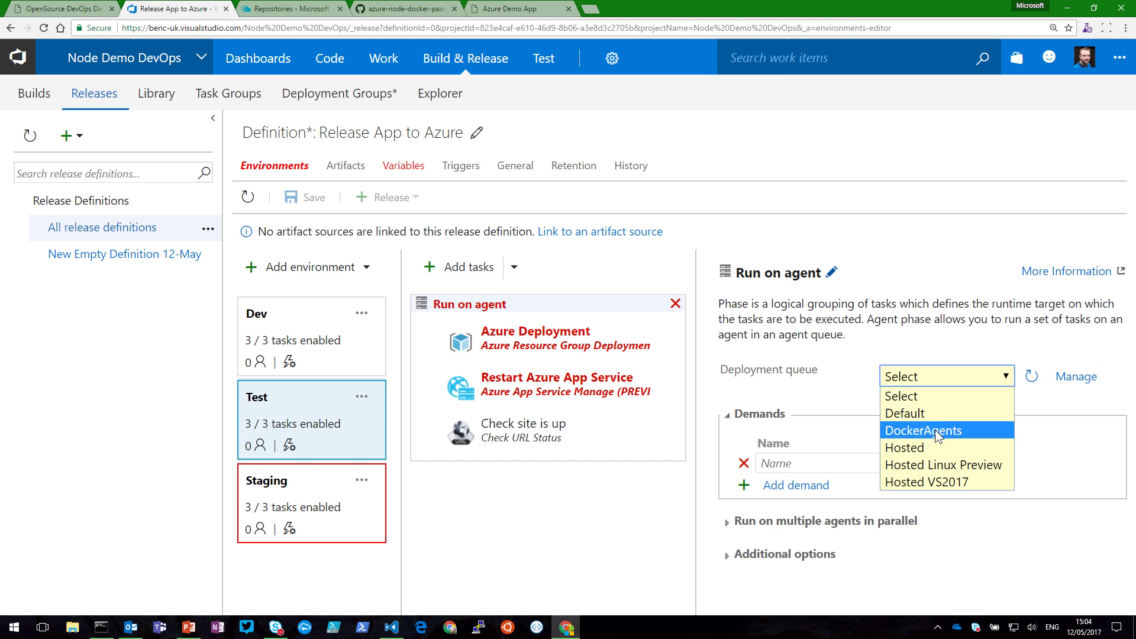
pyautogui.click(931, 446)
# Step: Set the Azure subscription of Test's Azure Deployment and Restart Azure App Service tasks to the Microsoft Azure Internal Consumption connection
pyautogui.click(533, 337)
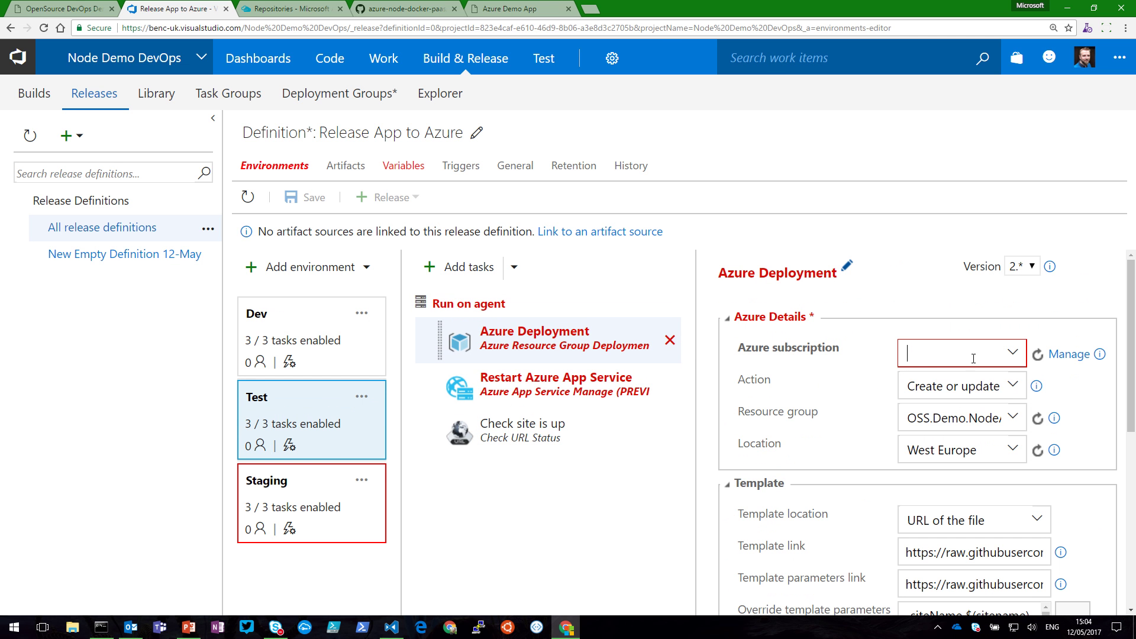
pyautogui.click(1013, 354)
pyautogui.click(799, 406)
pyautogui.click(549, 391)
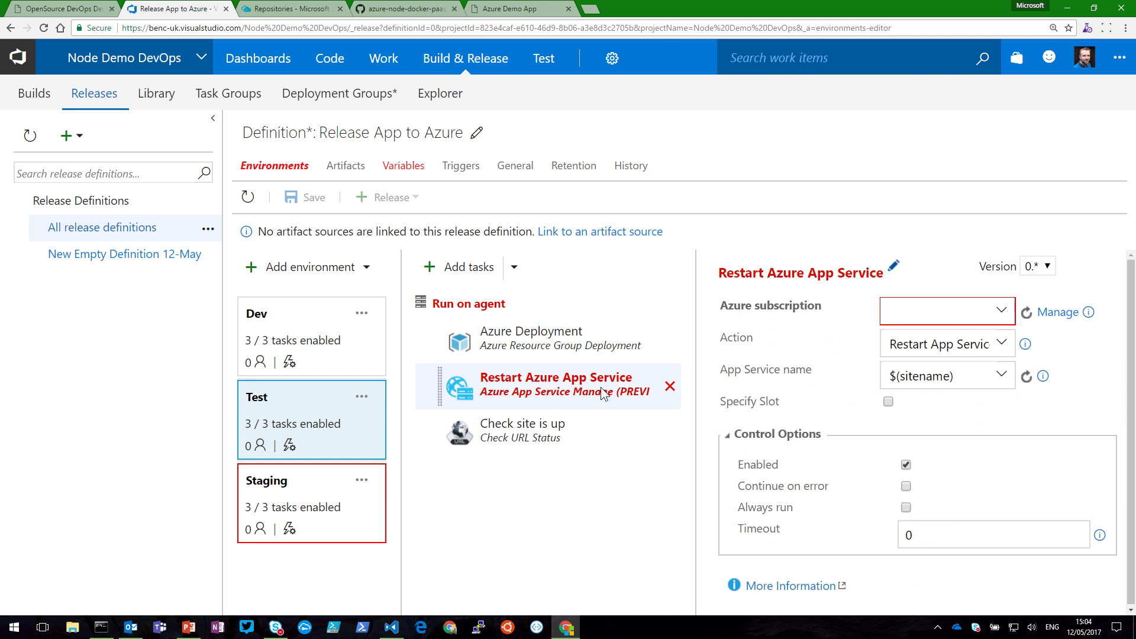
pyautogui.click(1000, 312)
pyautogui.click(911, 371)
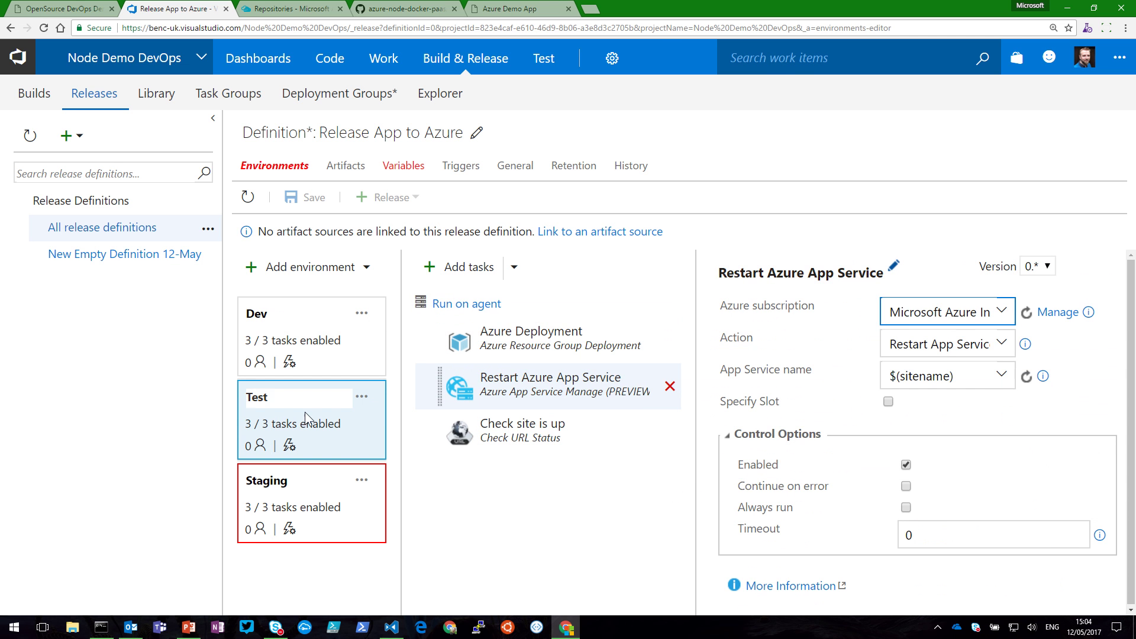
# Step: Set the deployment queue of the Staging environment's agent phase to Hosted
pyautogui.click(294, 482)
pyautogui.click(576, 303)
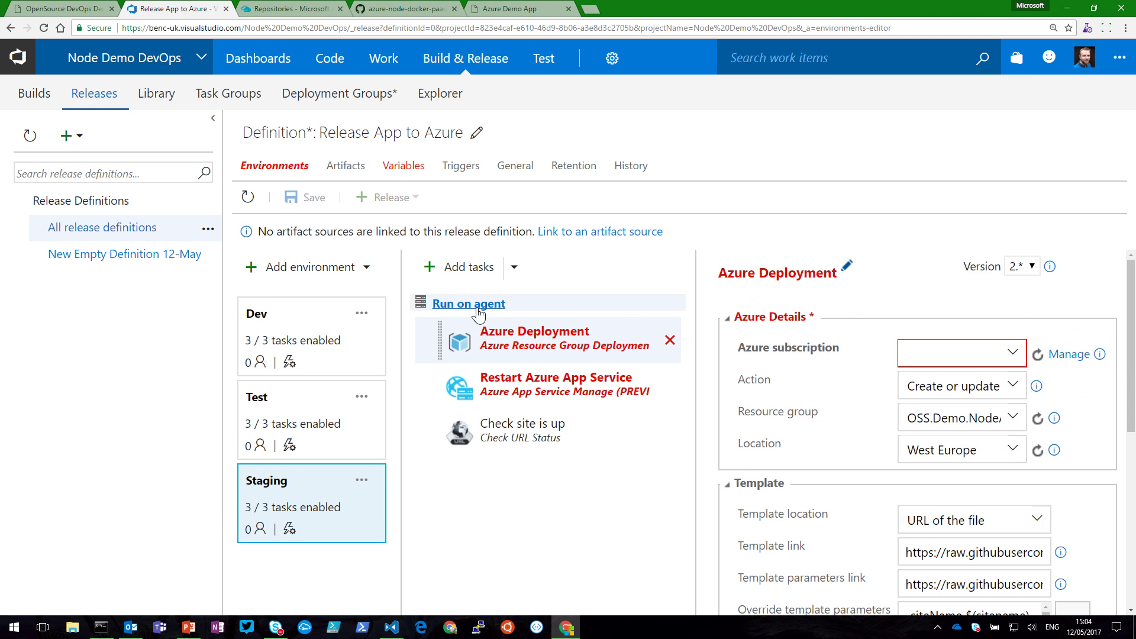
pyautogui.click(922, 377)
pyautogui.click(928, 447)
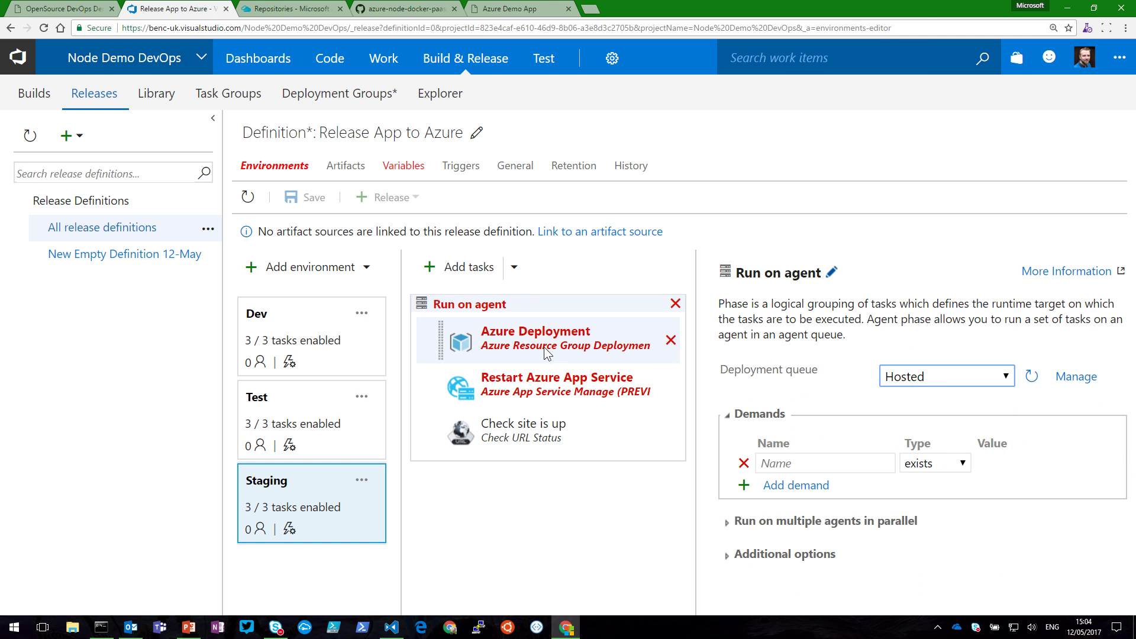
# Step: Assign the Microsoft Azure Internal Consumption connection to Staging's Azure Deployment and Restart Azure App Service tasks
pyautogui.click(545, 345)
pyautogui.click(1000, 356)
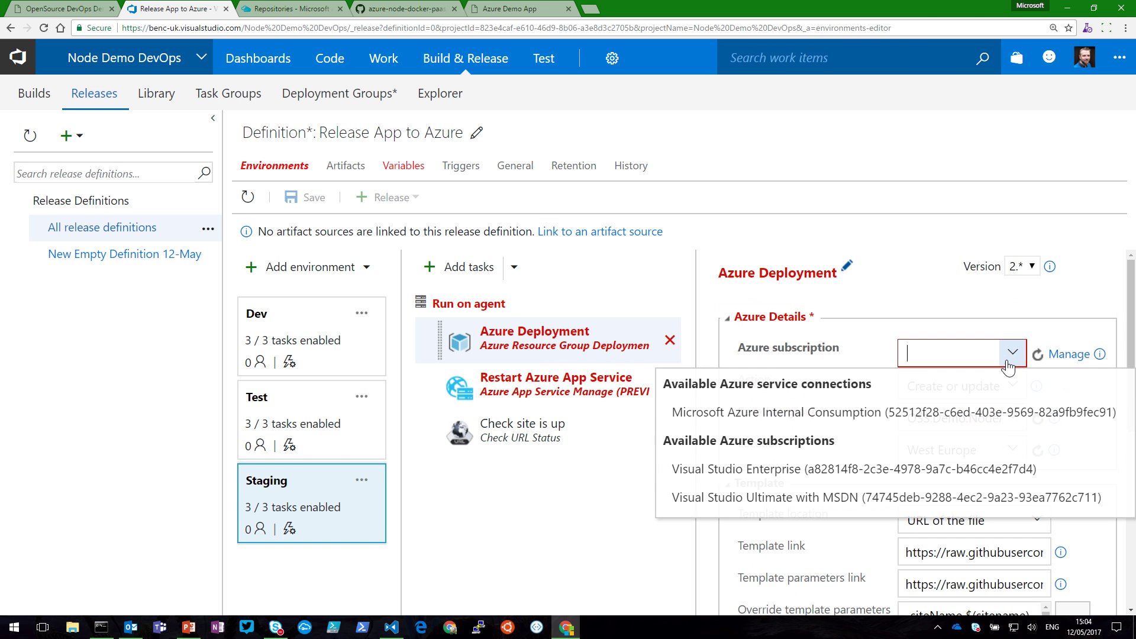
pyautogui.click(938, 410)
pyautogui.click(565, 394)
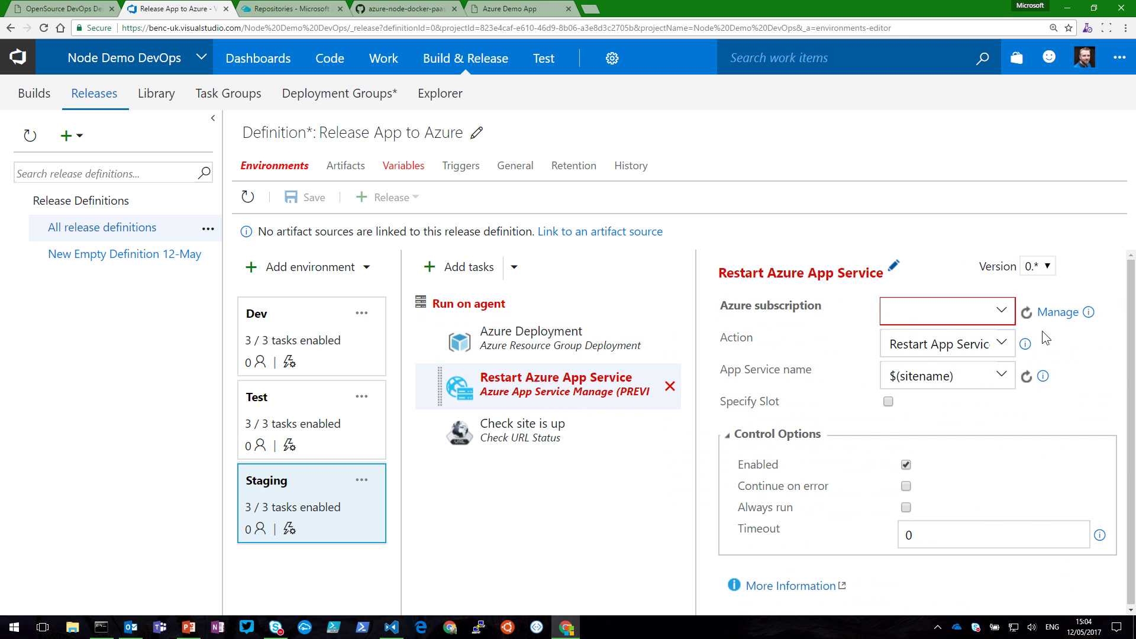
pyautogui.click(1000, 310)
pyautogui.click(904, 372)
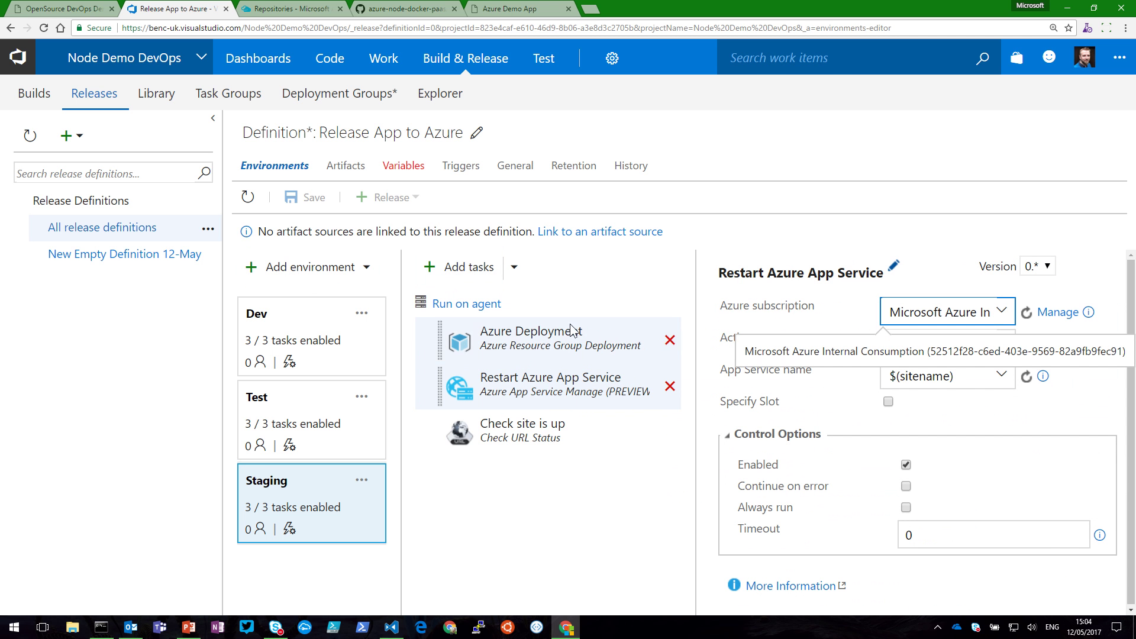
# Step: Set the release definition's registry variable to newdemoreg, copying the registry name from the container registry's access keys in the Azure portal
pyautogui.click(406, 169)
pyautogui.scroll(-1, 622, 301)
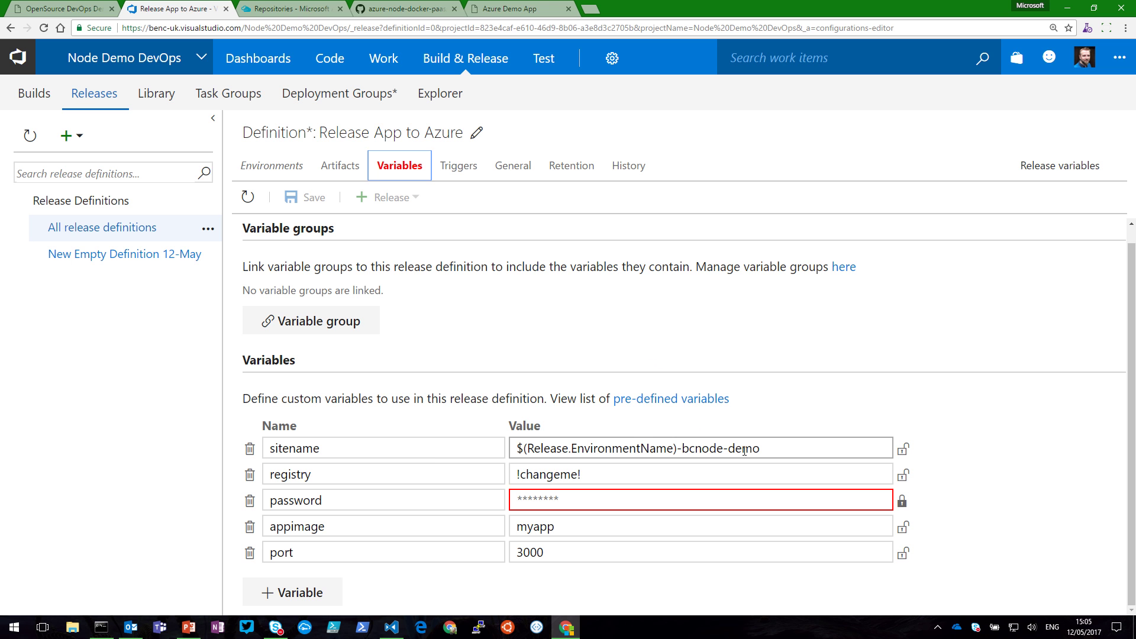
pyautogui.doubleClick(539, 473)
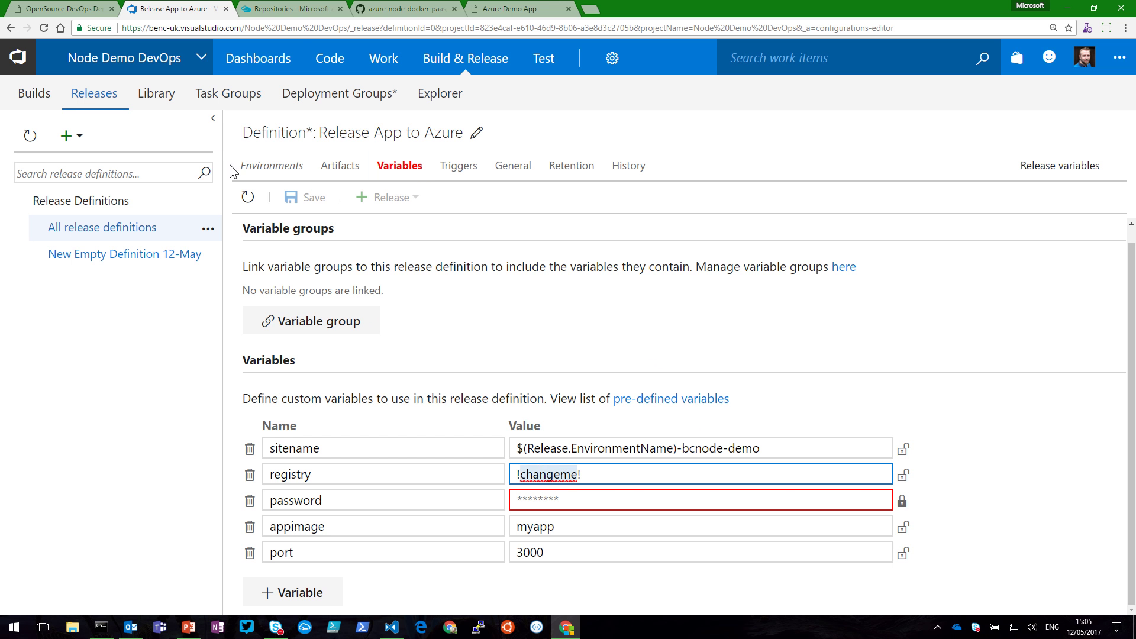
pyautogui.click(269, 10)
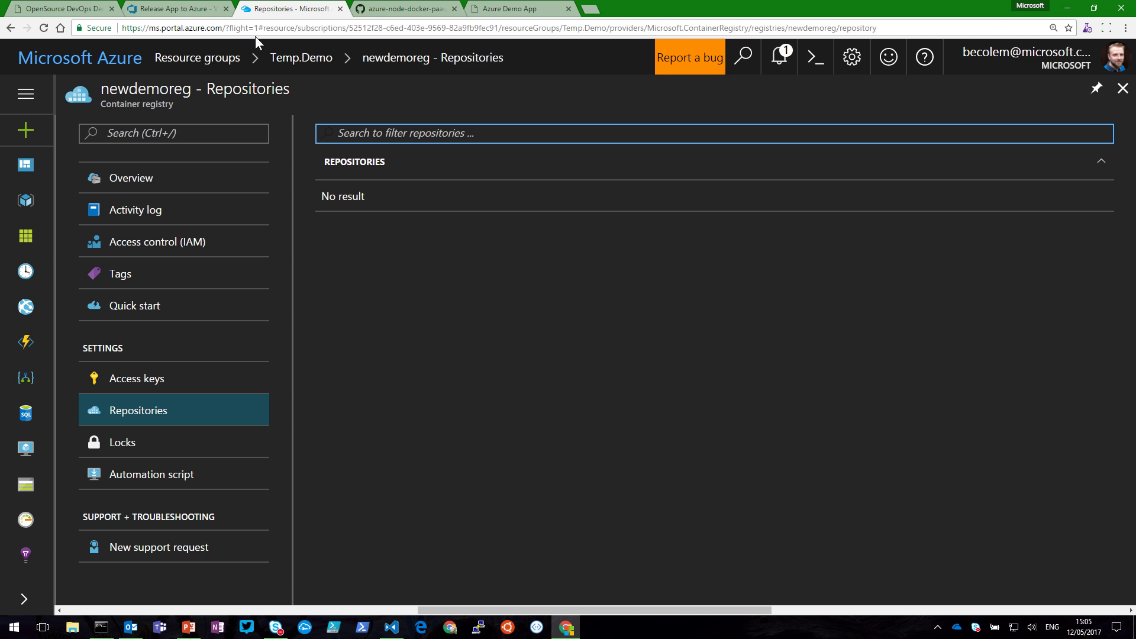
pyautogui.click(173, 181)
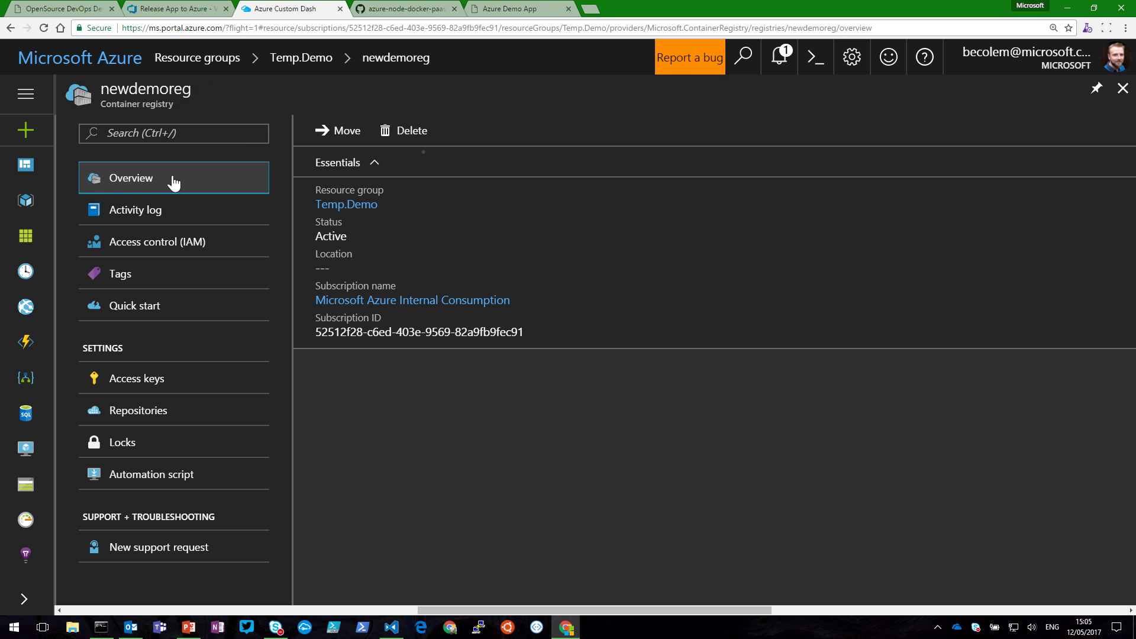
pyautogui.click(147, 389)
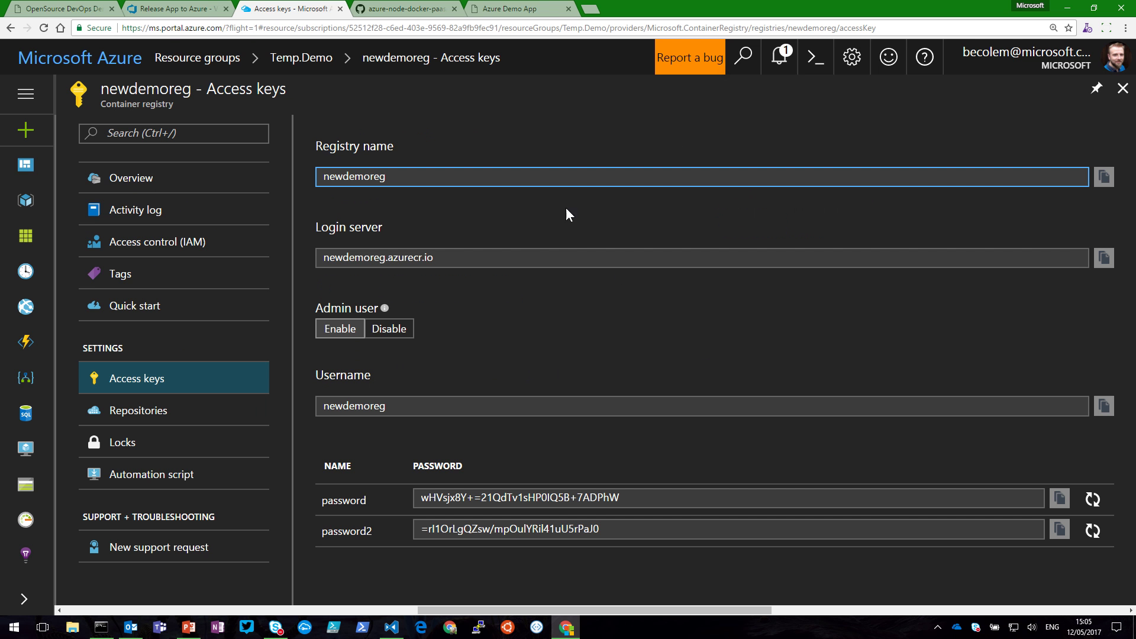
pyautogui.click(1102, 178)
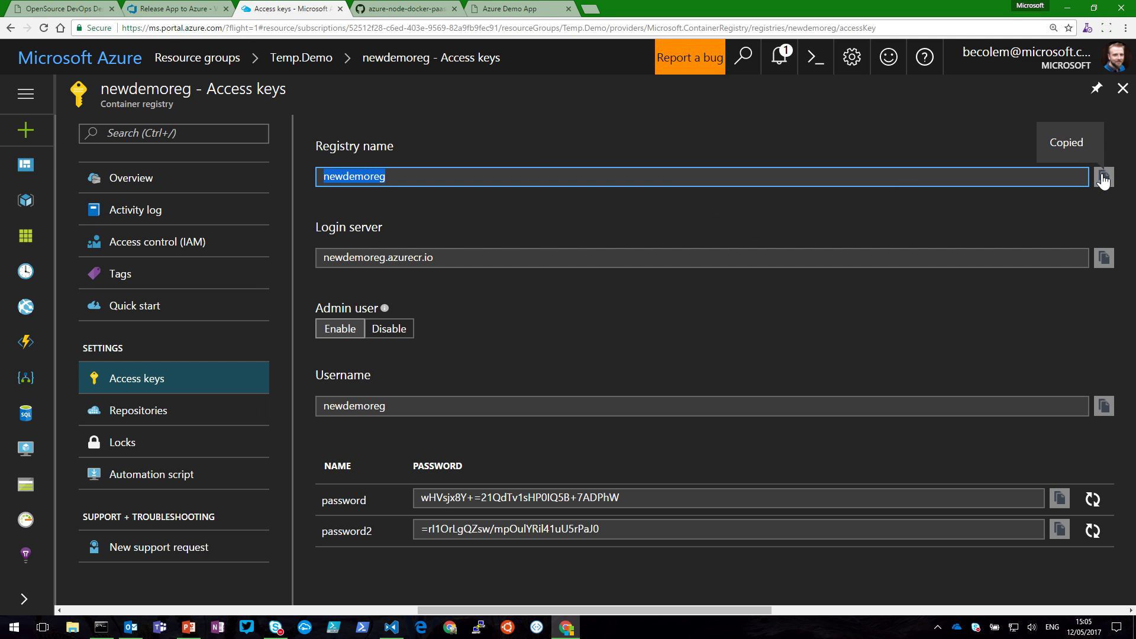
pyautogui.click(156, 13)
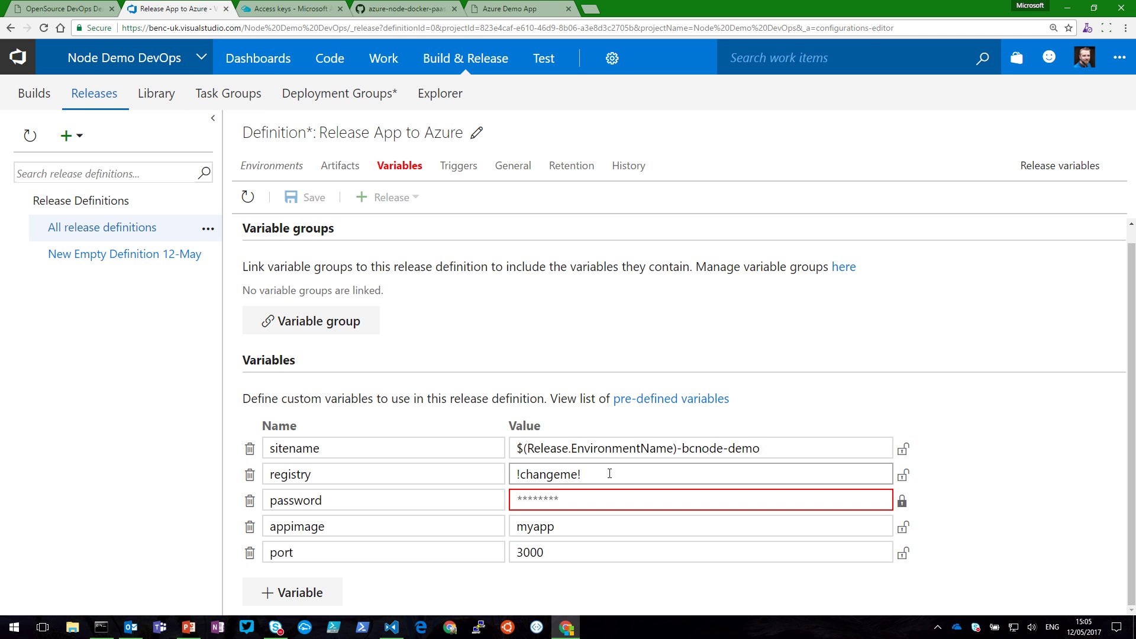
pyautogui.moveTo(606, 471); pyautogui.dragTo(489, 469)
pyautogui.hotkey('ctrl', 'v')
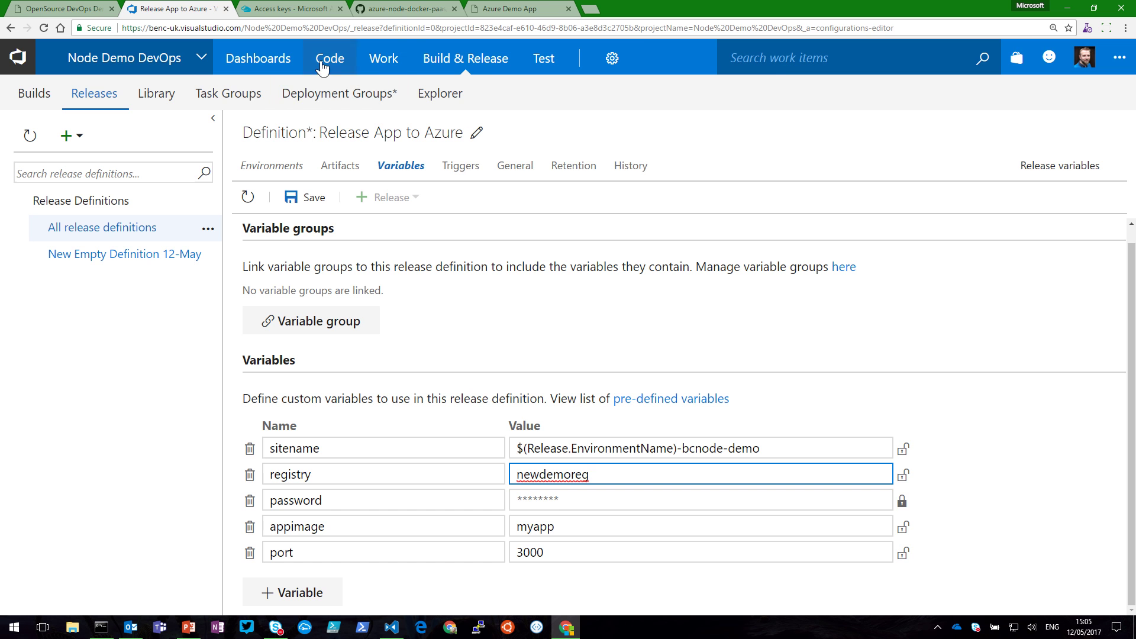
# Step: Copy the container registry's first password from the Azure portal into the password variable, and save the release definition without a comment
pyautogui.click(276, 16)
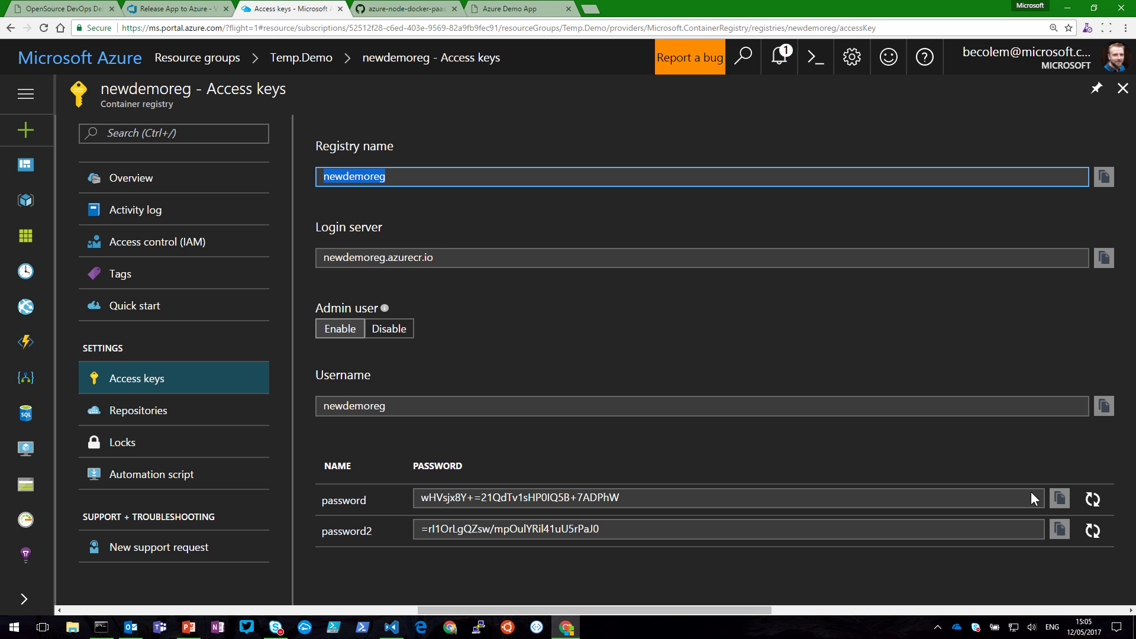
pyautogui.click(1065, 500)
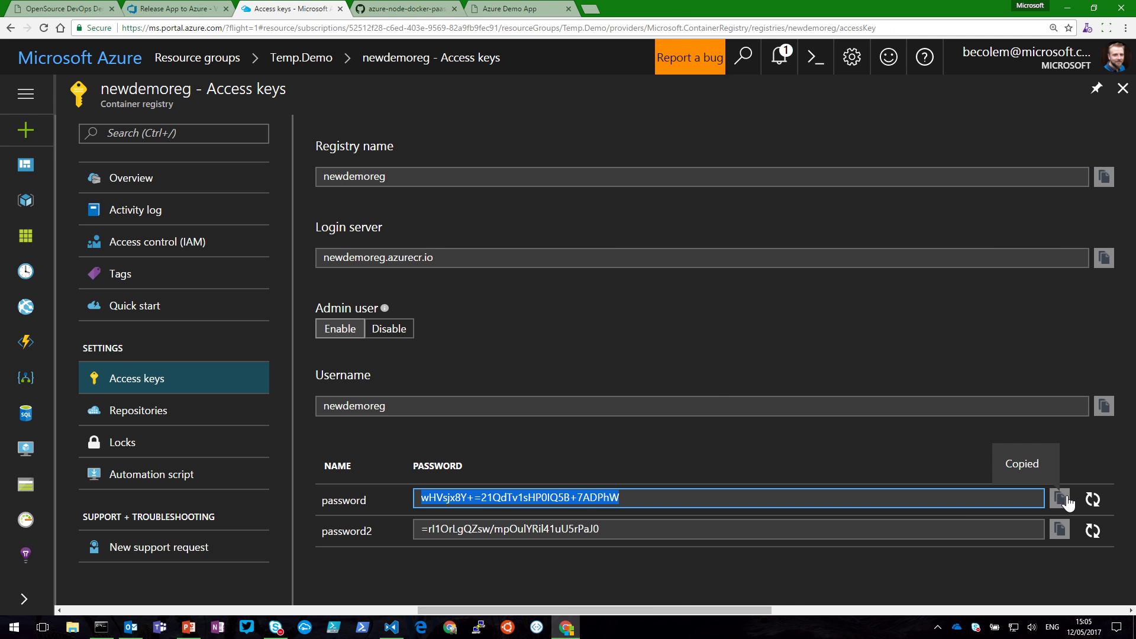
pyautogui.click(171, 9)
pyautogui.click(527, 499)
pyautogui.hotkey('ctrl', 'v')
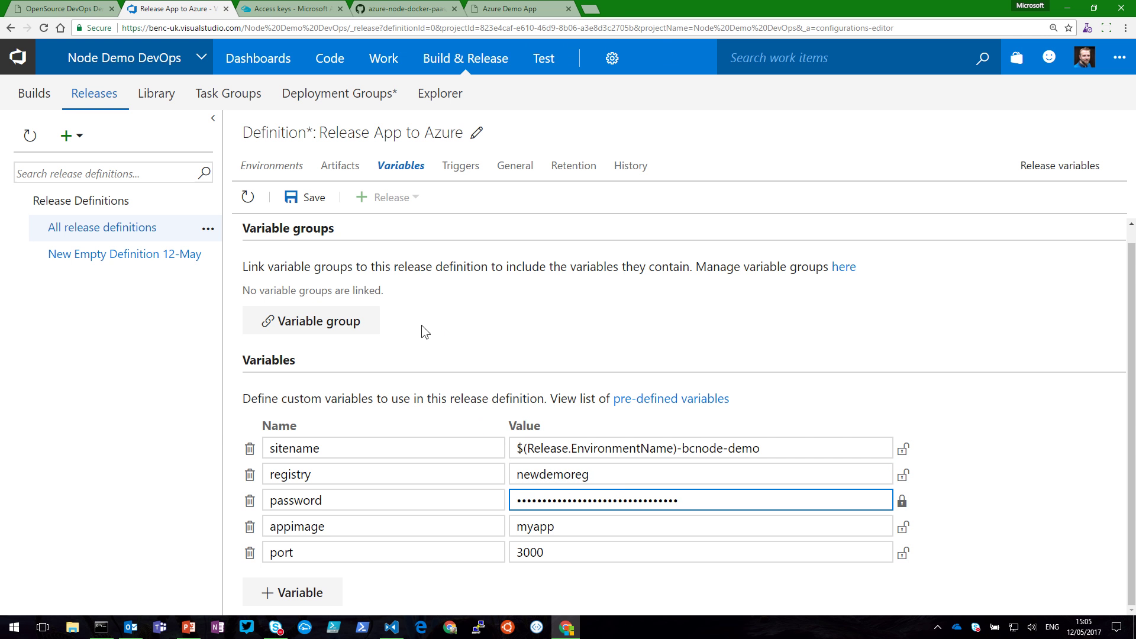
pyautogui.click(312, 197)
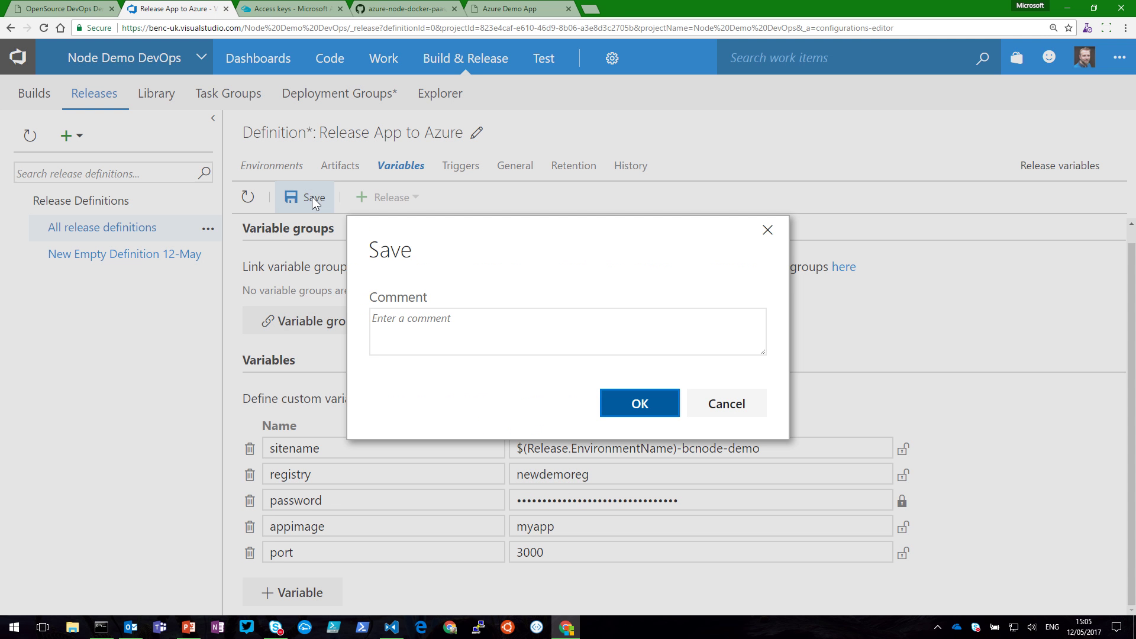
pyautogui.click(610, 410)
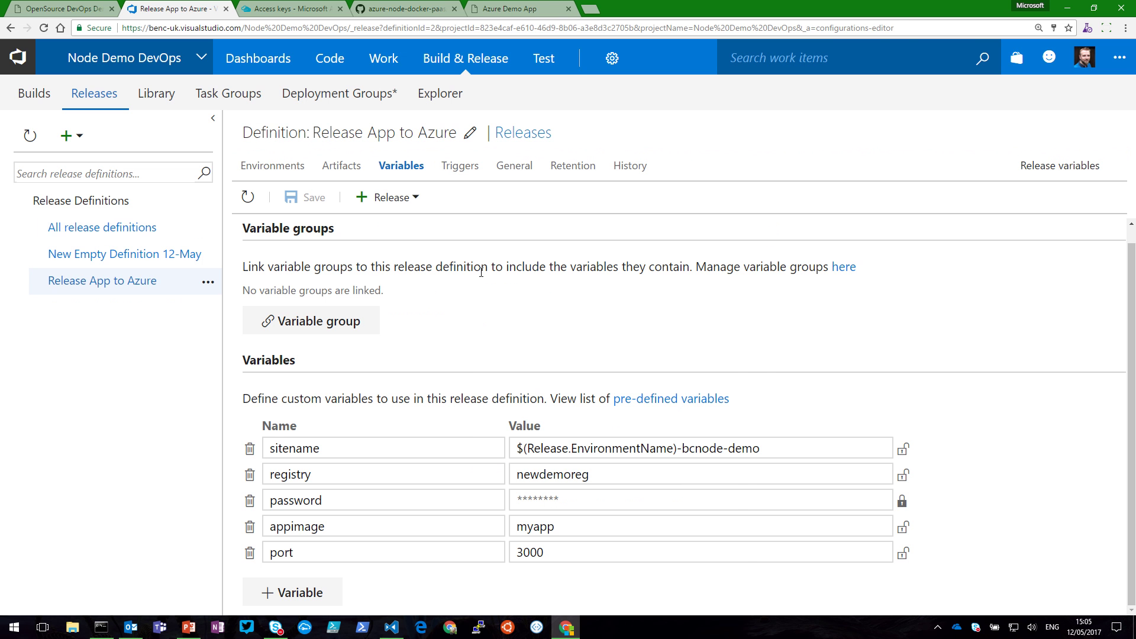
# Step: Delete the unused release definition "New Empty Definition 12-May"
pyautogui.click(270, 166)
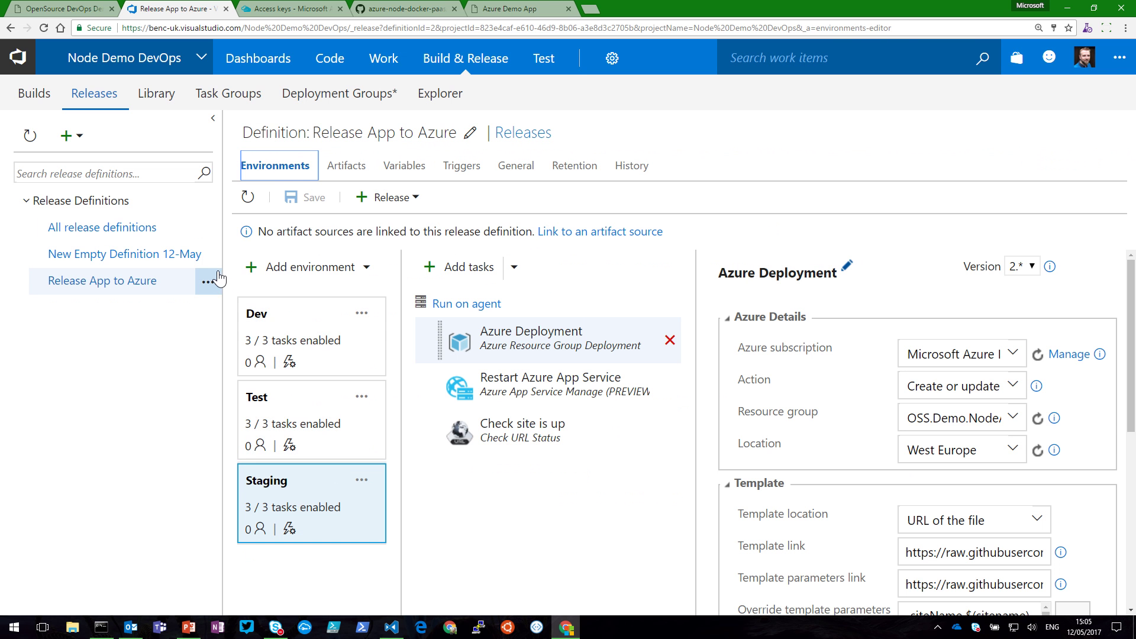
pyautogui.click(207, 255)
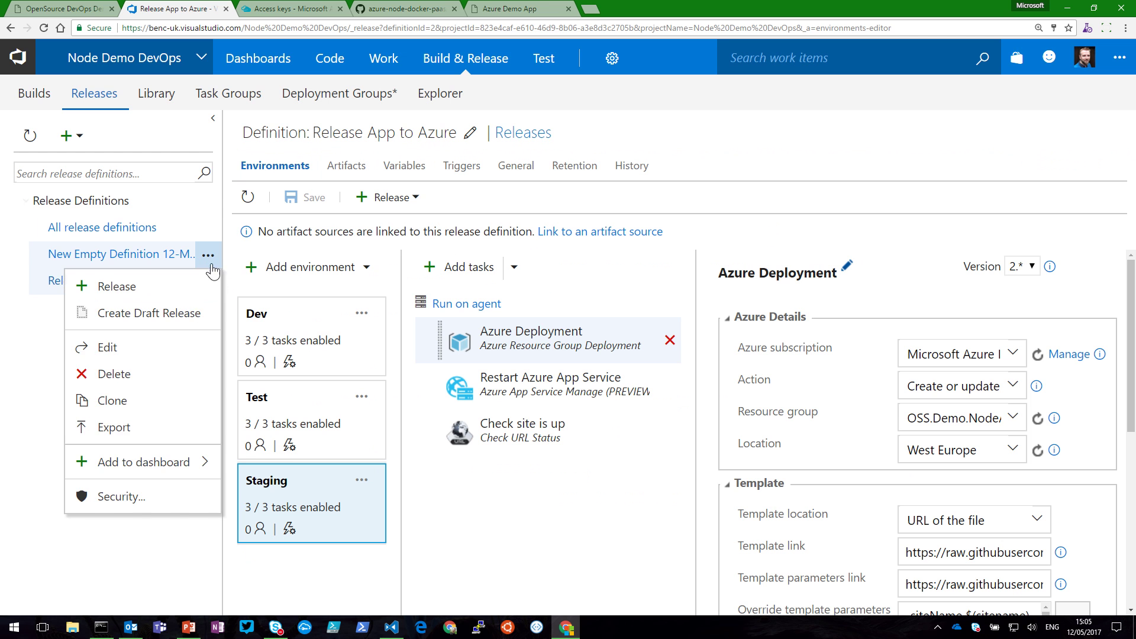
pyautogui.click(150, 388)
pyautogui.click(640, 386)
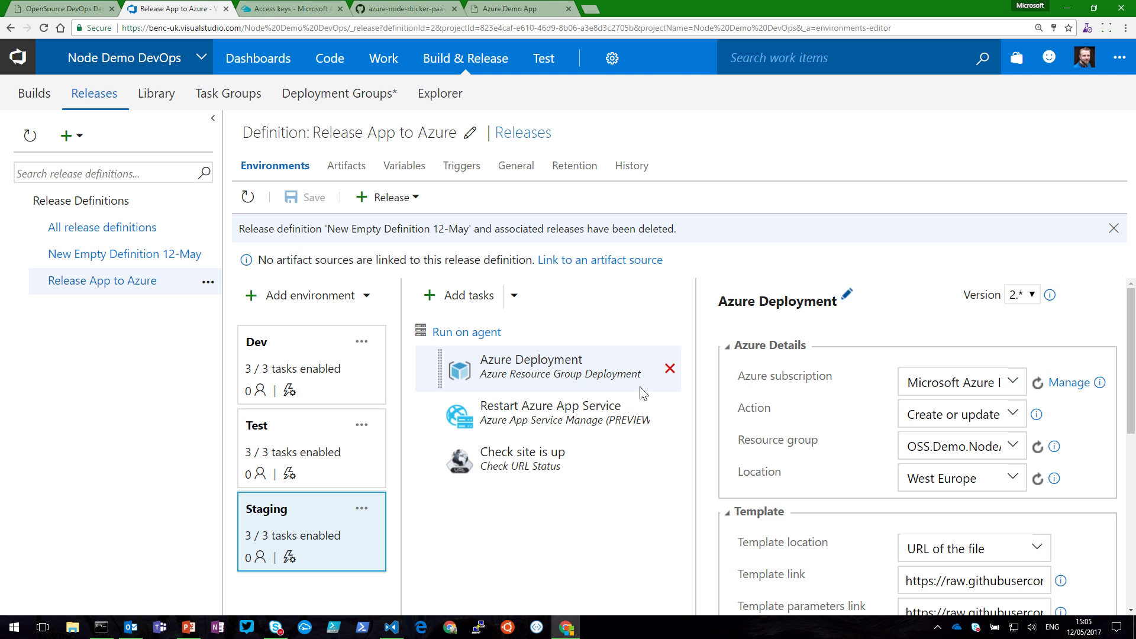
# Step: From the overview of all release definitions, create a release of Release App to Azure with the description "Demo release"
pyautogui.click(143, 231)
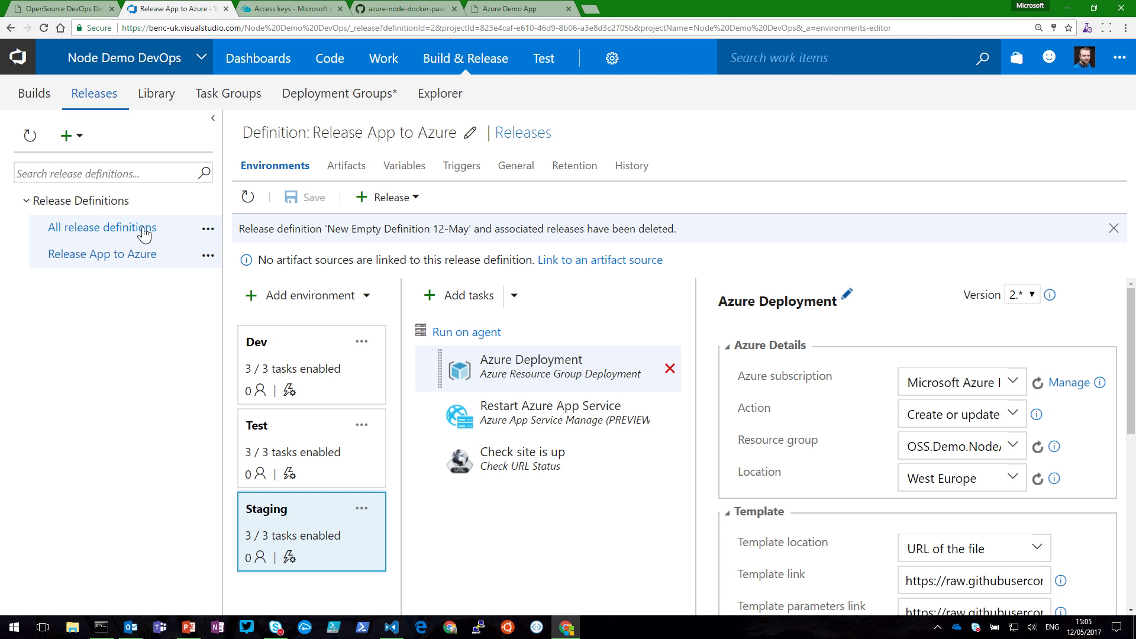
pyautogui.click(261, 178)
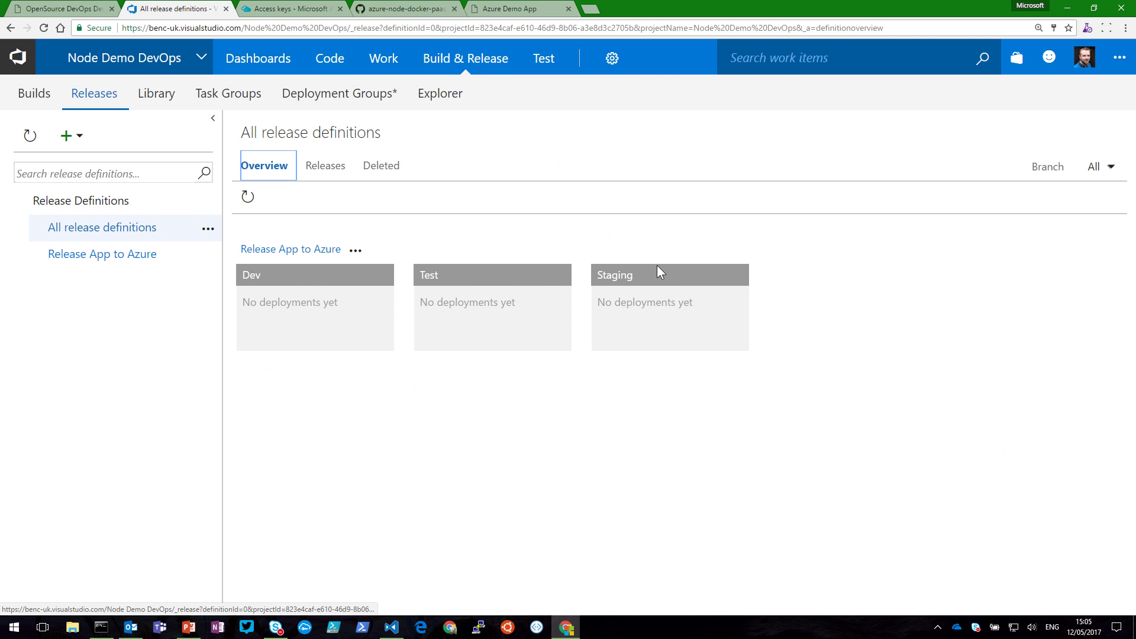
pyautogui.click(356, 251)
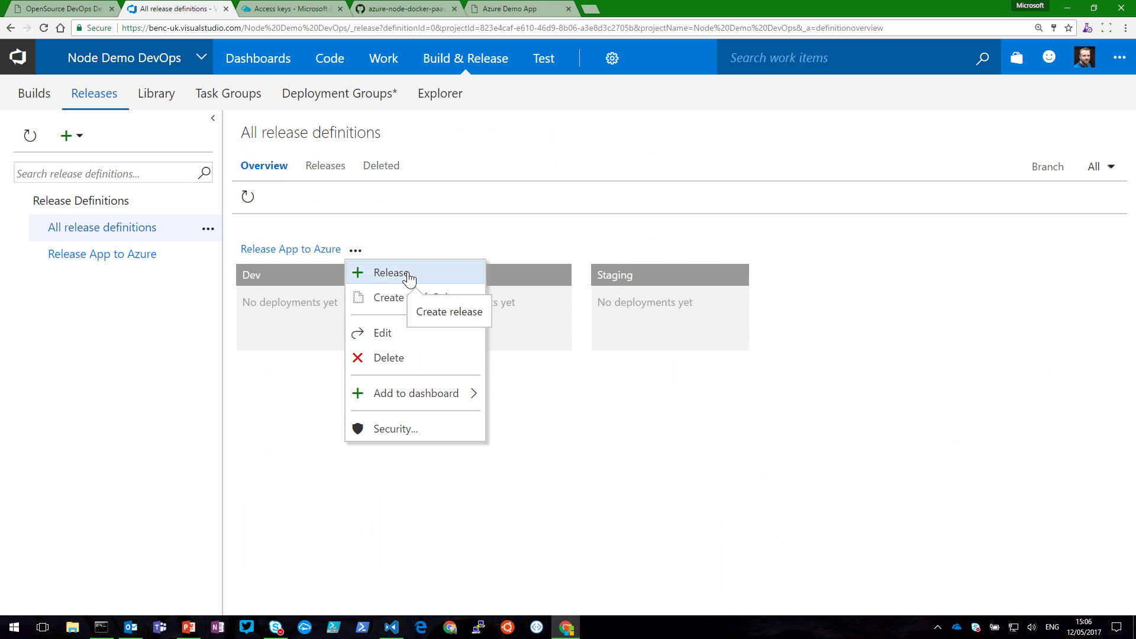
pyautogui.click(408, 274)
pyautogui.click(439, 235)
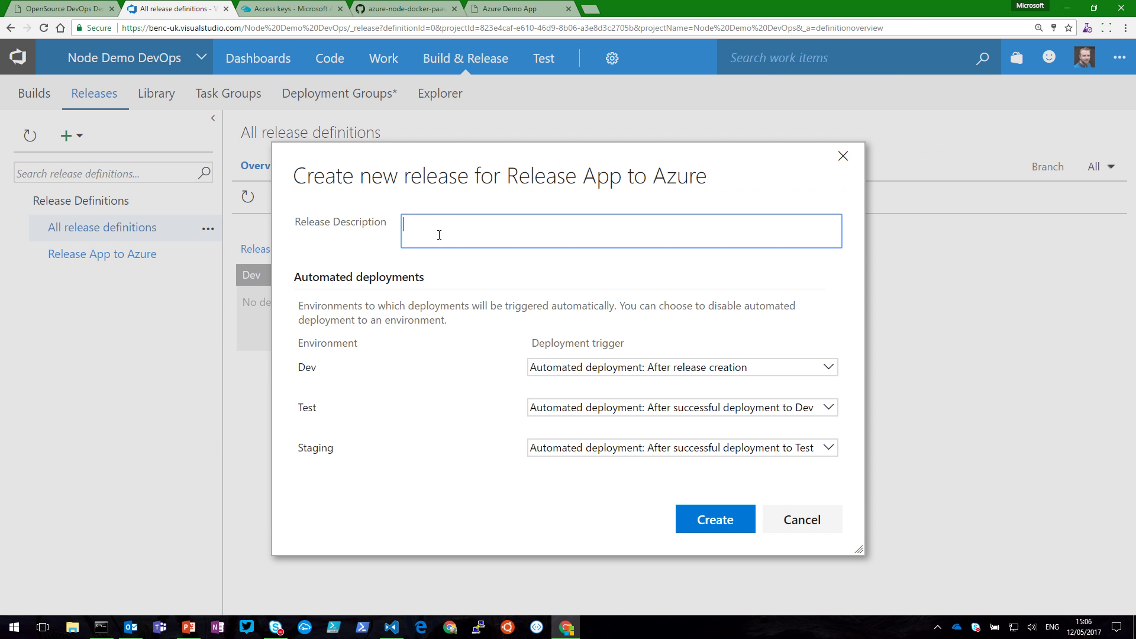
pyautogui.write('Demo release')
pyautogui.click(702, 519)
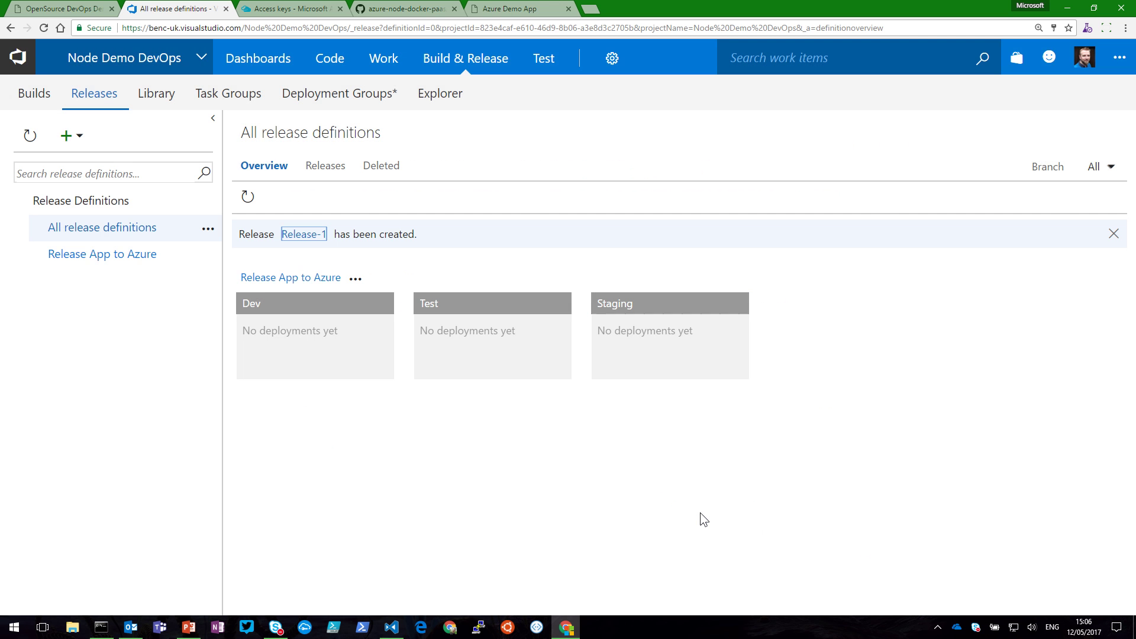
# Step: Examine the new release's summary and deployment logs, and switch to the Azure portal to list the resource groups
pyautogui.click(303, 236)
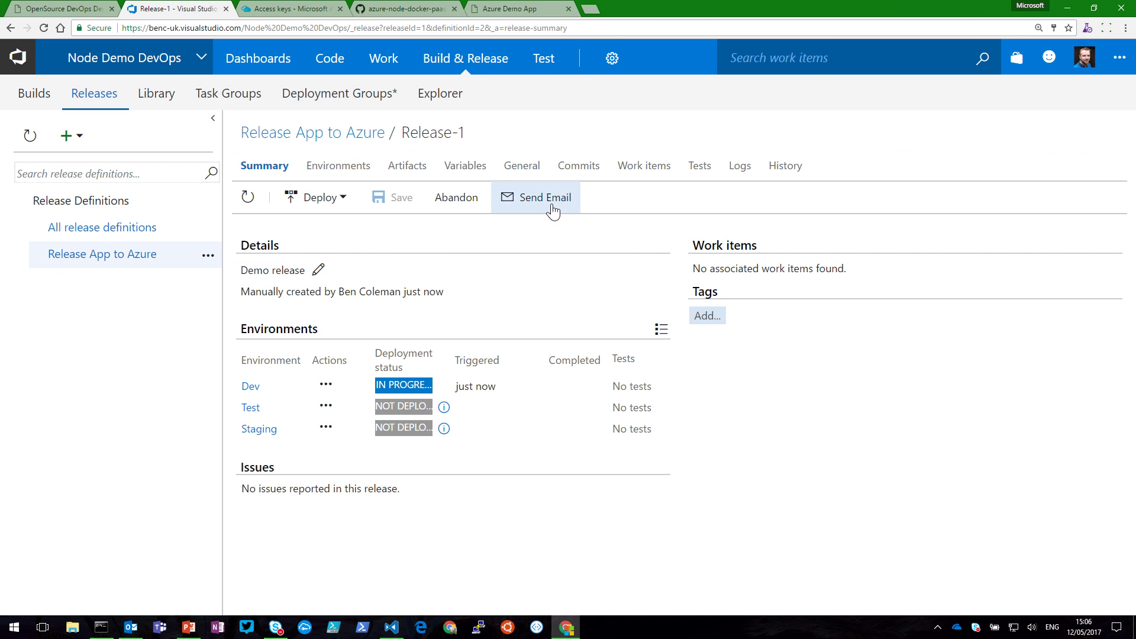
pyautogui.click(740, 175)
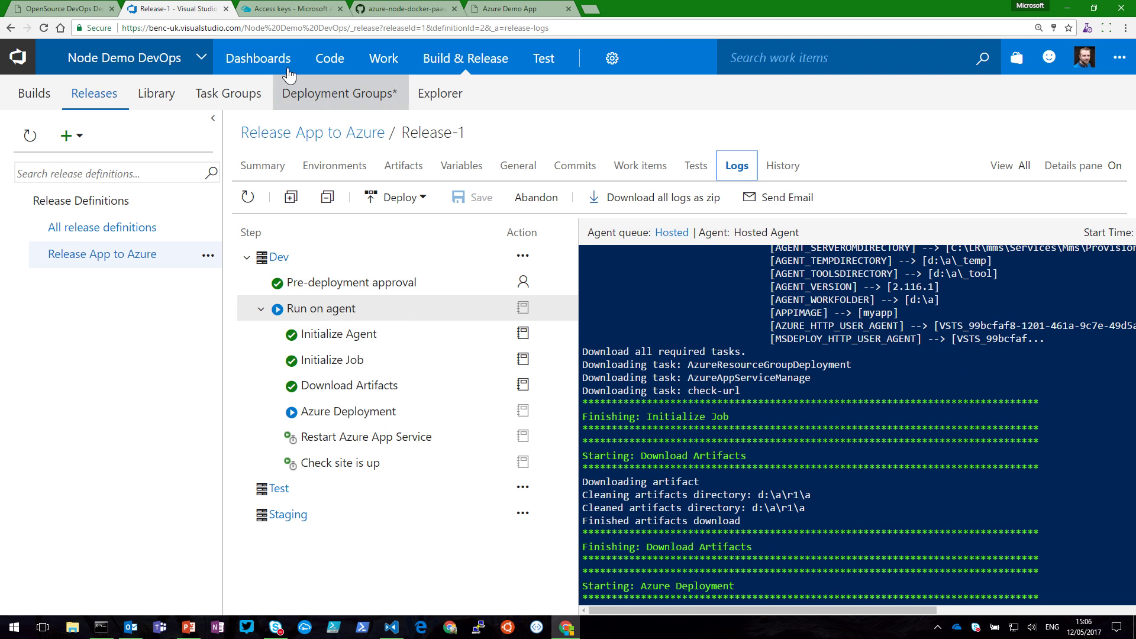
pyautogui.click(268, 10)
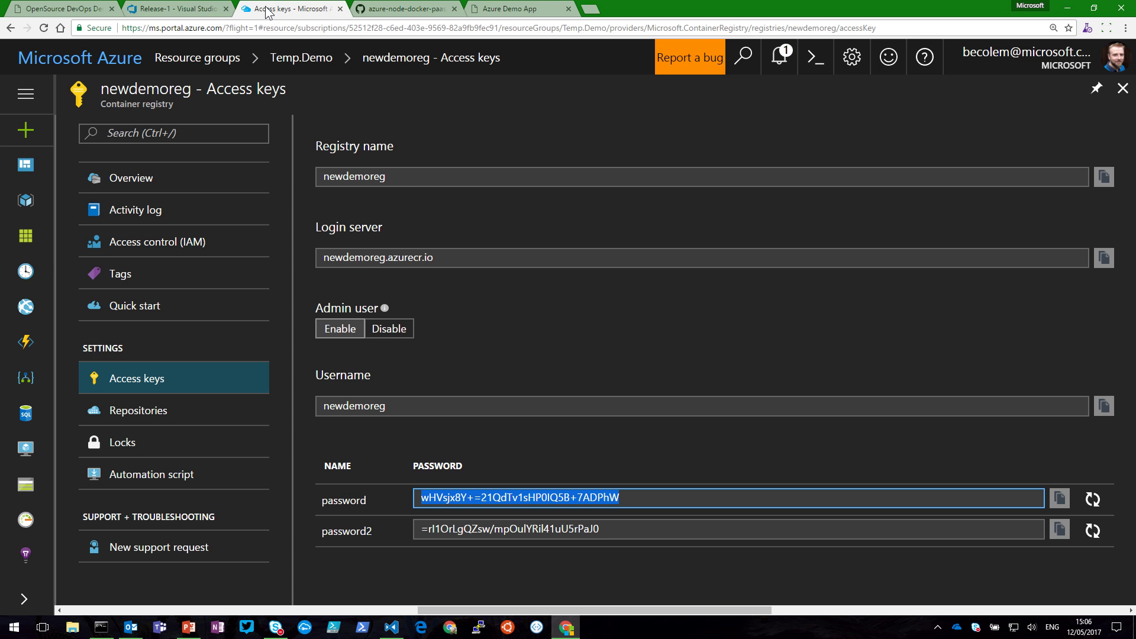
pyautogui.click(26, 201)
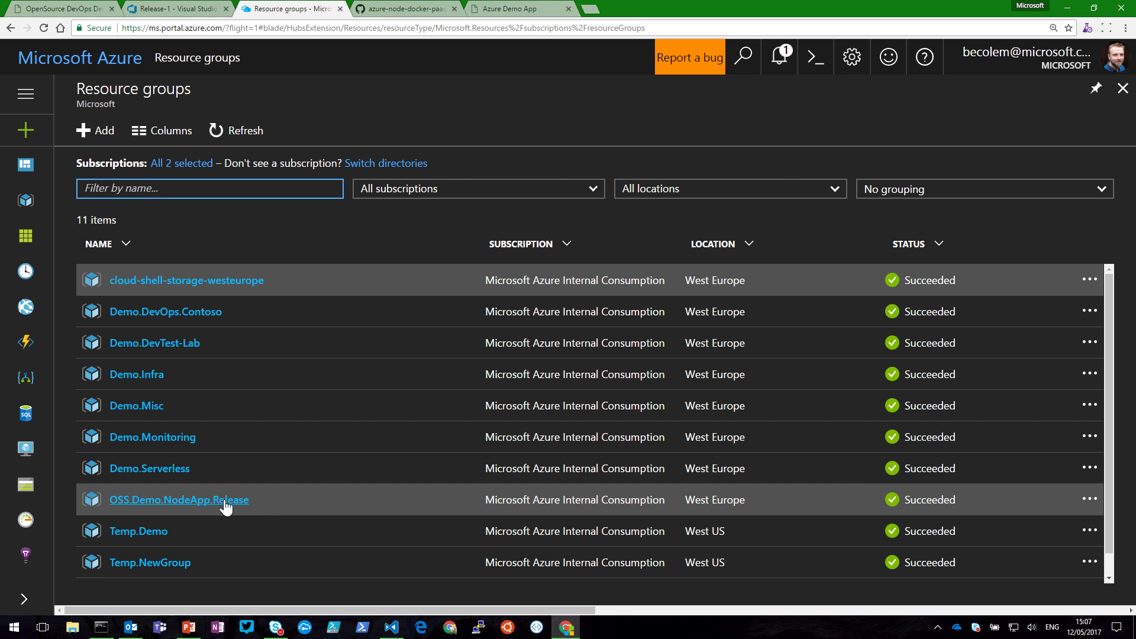
# Step: Open the OSS.Demo.NodeApp.Release resource group, refresh its resource list, and check the deployment progress in the Release-1 logs
pyautogui.click(224, 500)
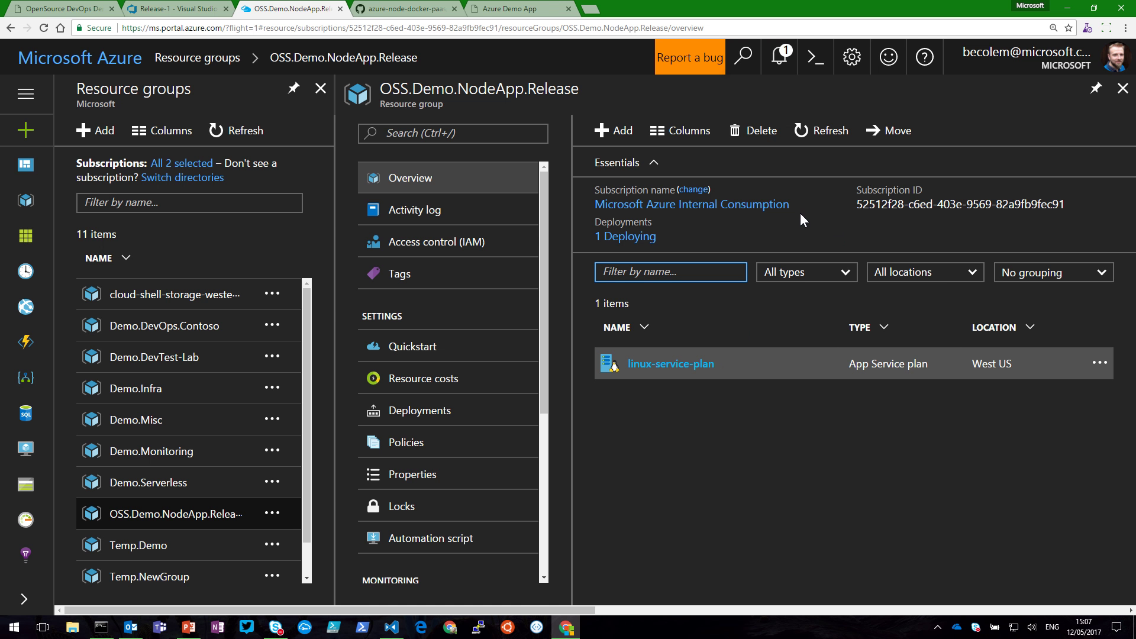
pyautogui.click(828, 132)
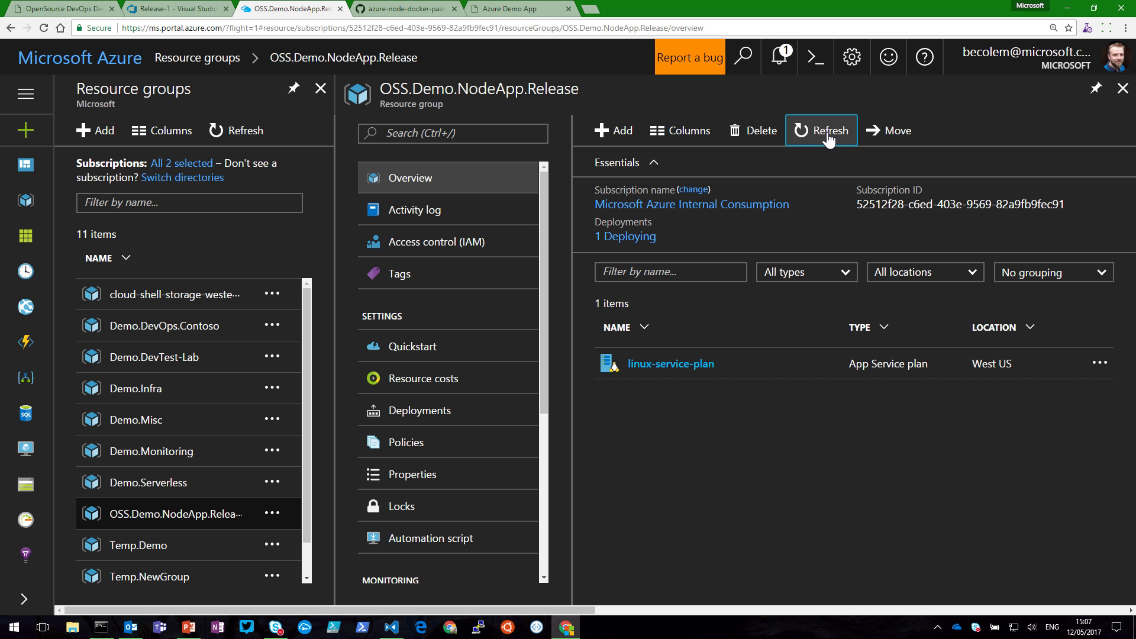
pyautogui.click(828, 135)
pyautogui.click(172, 10)
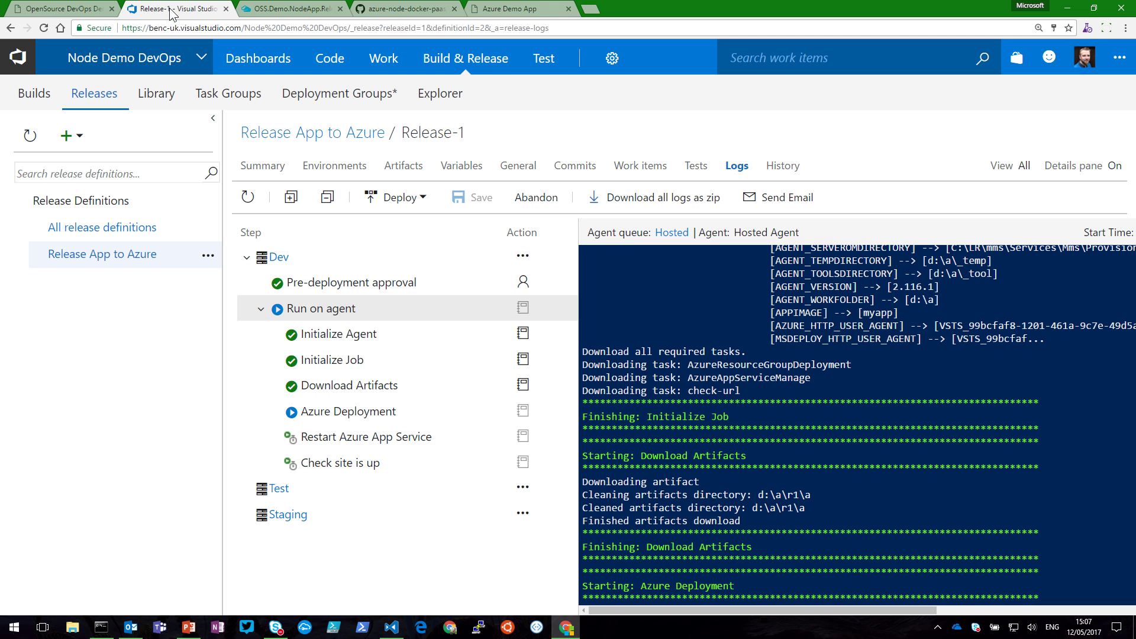
pyautogui.click(315, 10)
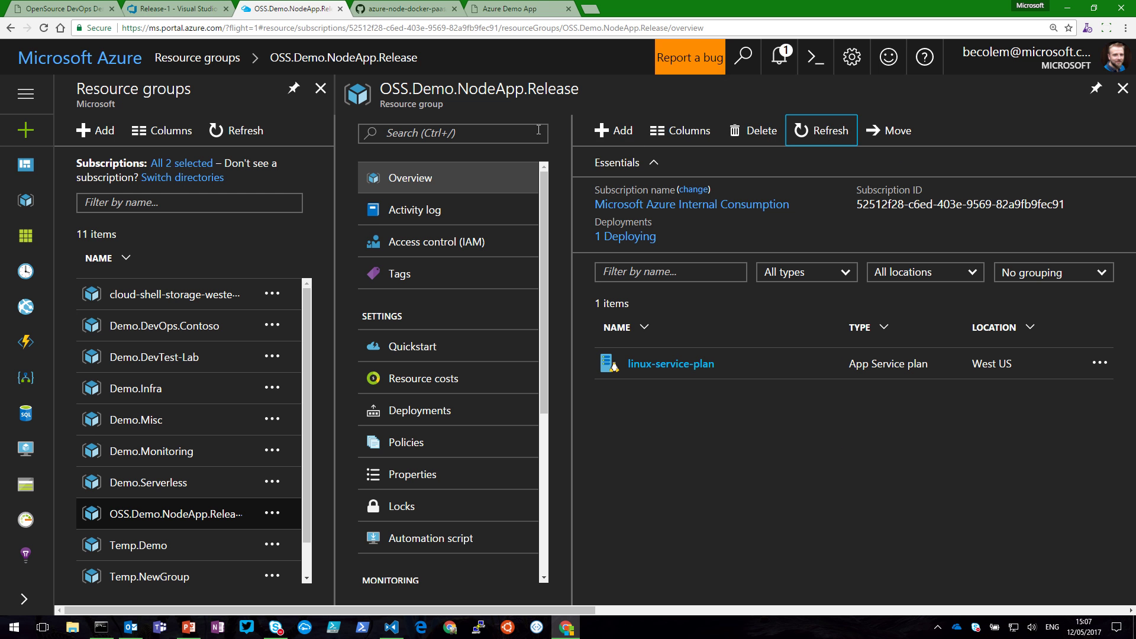
pyautogui.moveTo(519, 7)
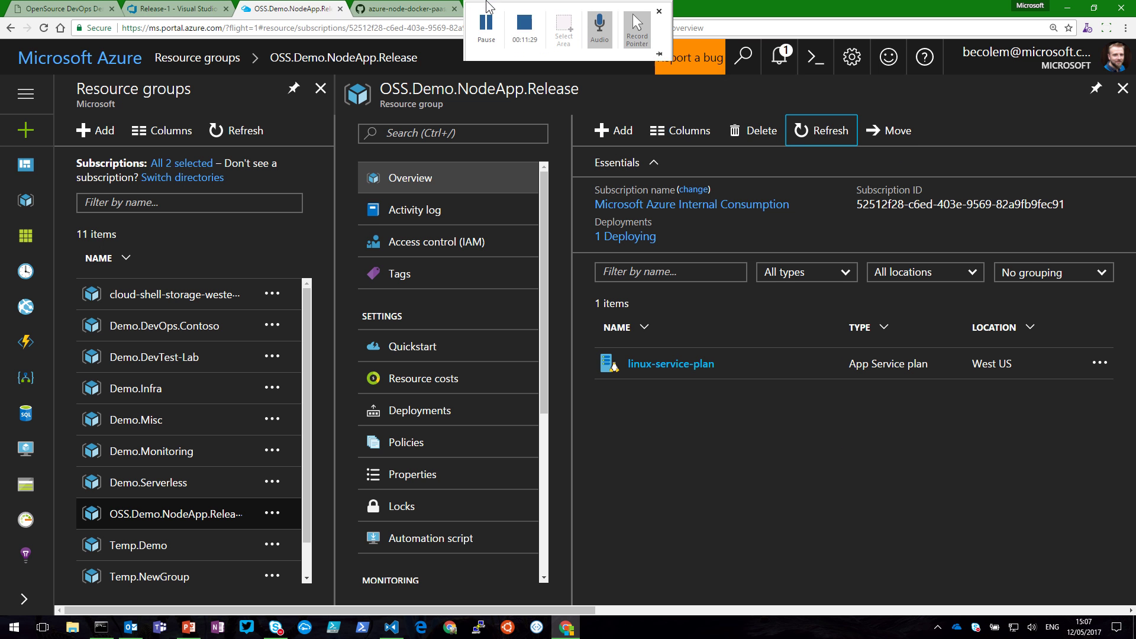
pyautogui.click(518, 27)
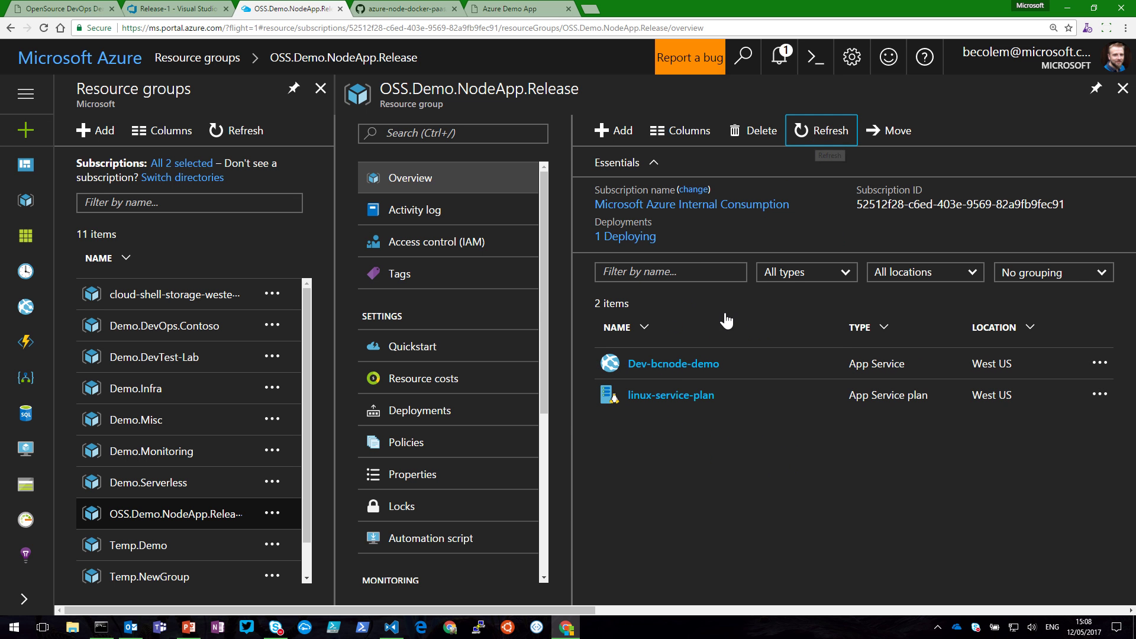
# Step: Open the Dev-bcnode-demo app service, look through its settings, and open its website from the app's URL
pyautogui.click(672, 364)
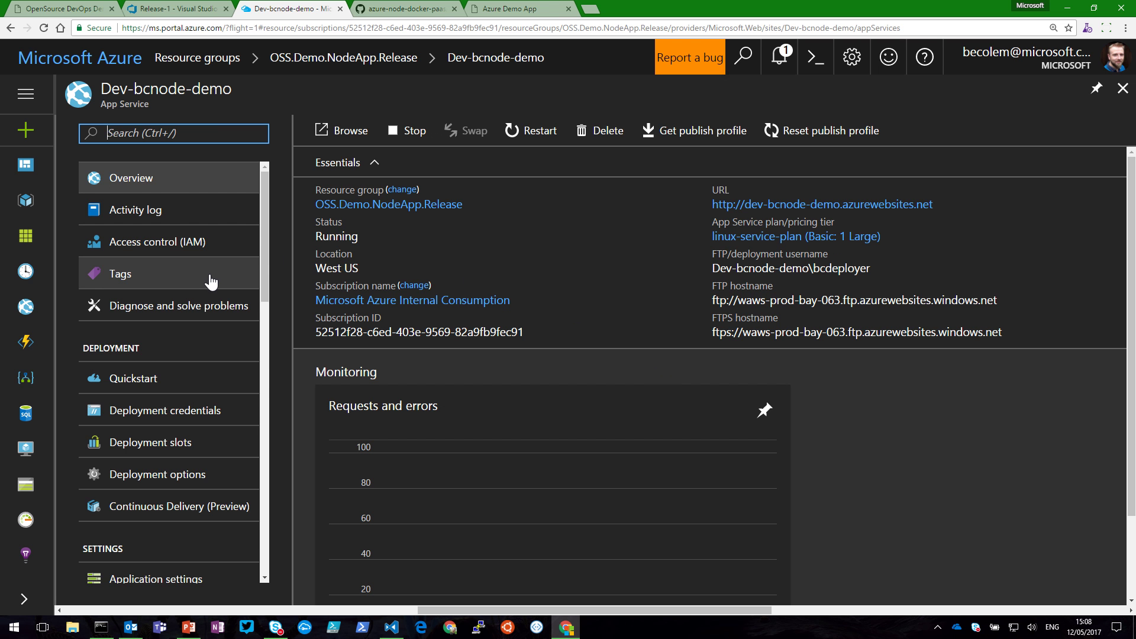
pyautogui.scroll(-5, 210, 282)
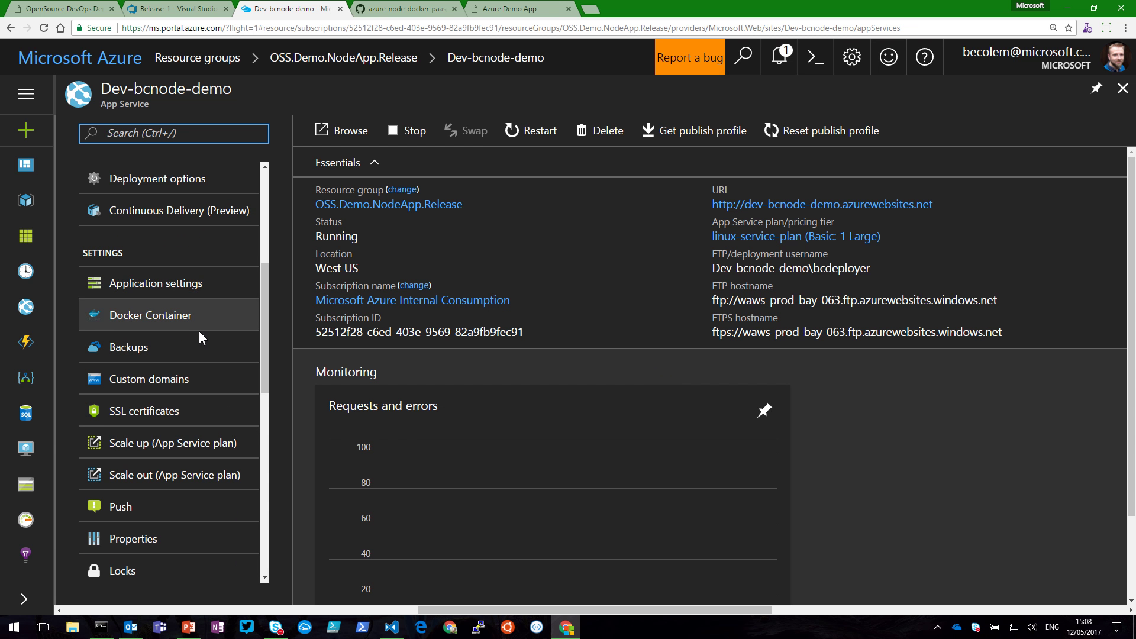
pyautogui.scroll(3, 200, 334)
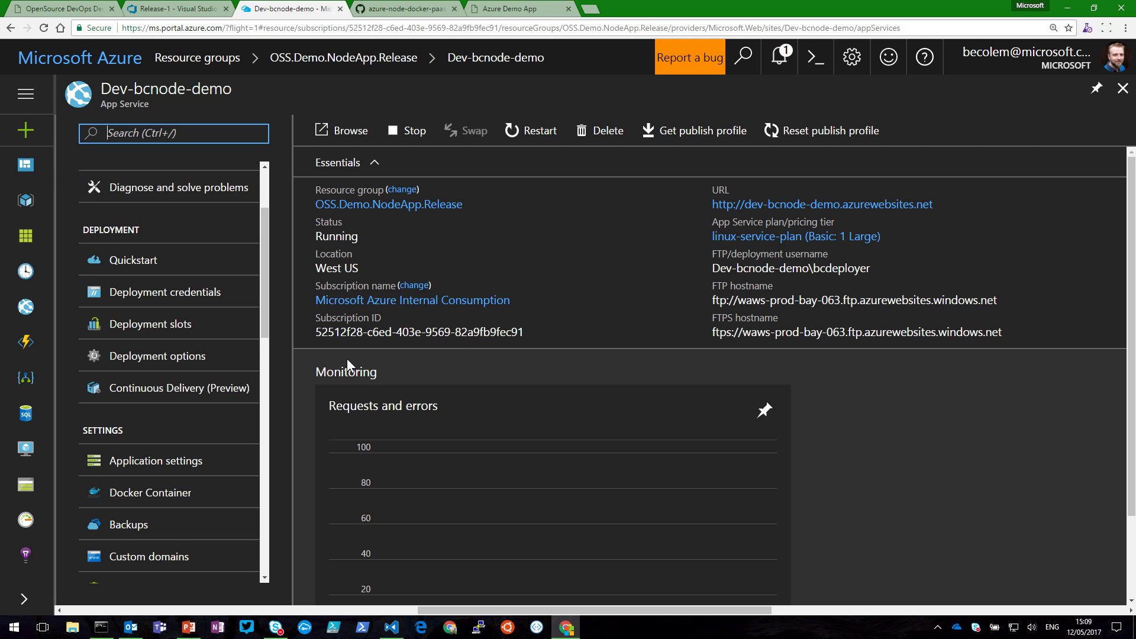
pyautogui.click(766, 212)
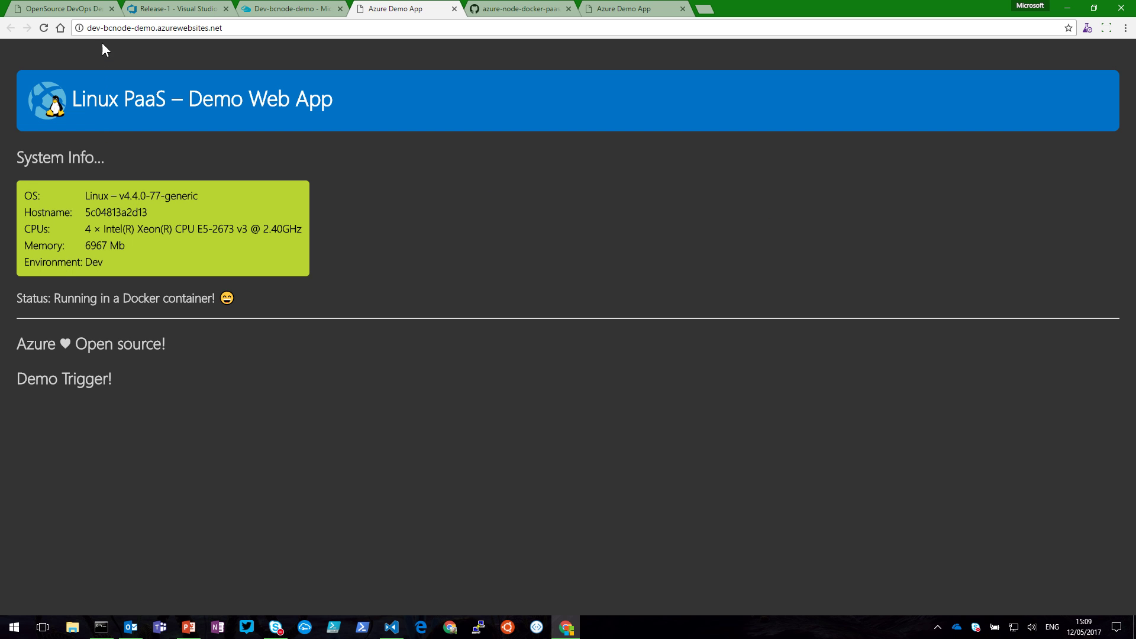
# Step: Examine the Dev site's environment, OS, hostname, container status and the "Demo Trigger!" text
pyautogui.doubleClick(93, 262)
pyautogui.tripleClick(94, 196)
pyautogui.doubleClick(106, 213)
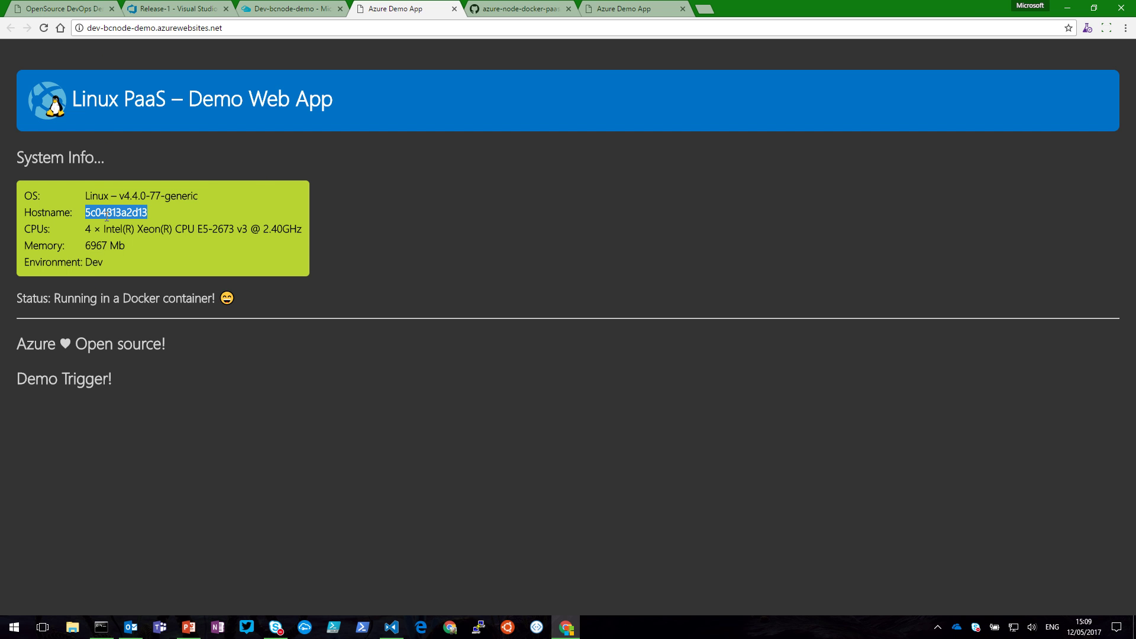
pyautogui.click(155, 215)
pyautogui.moveTo(51, 297); pyautogui.dragTo(217, 300)
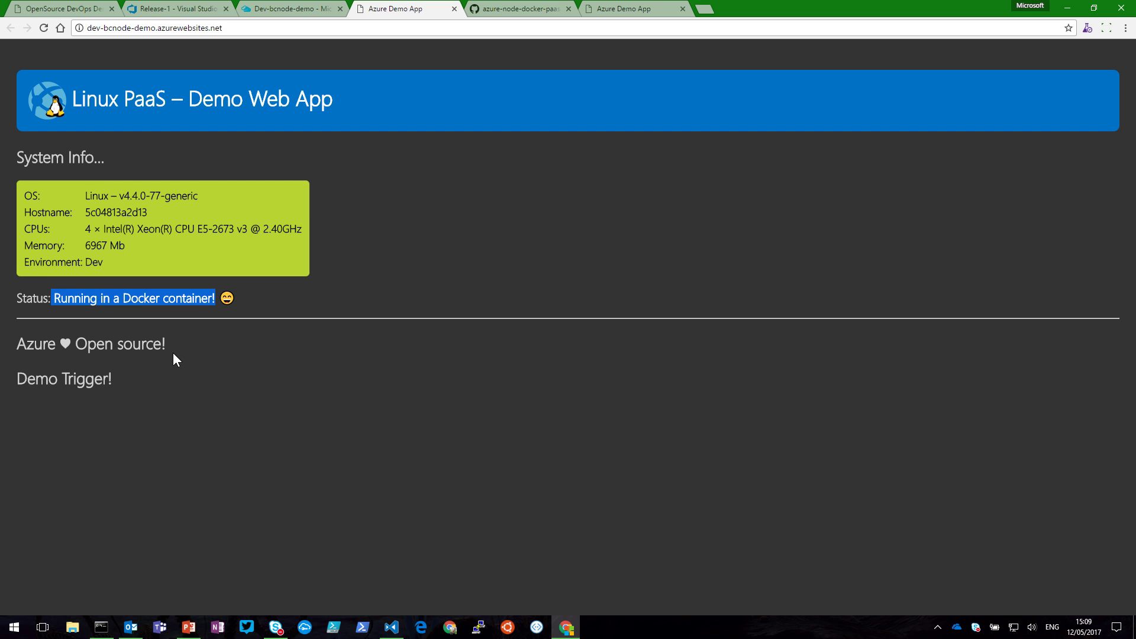
pyautogui.moveTo(137, 379); pyautogui.dragTo(5, 383)
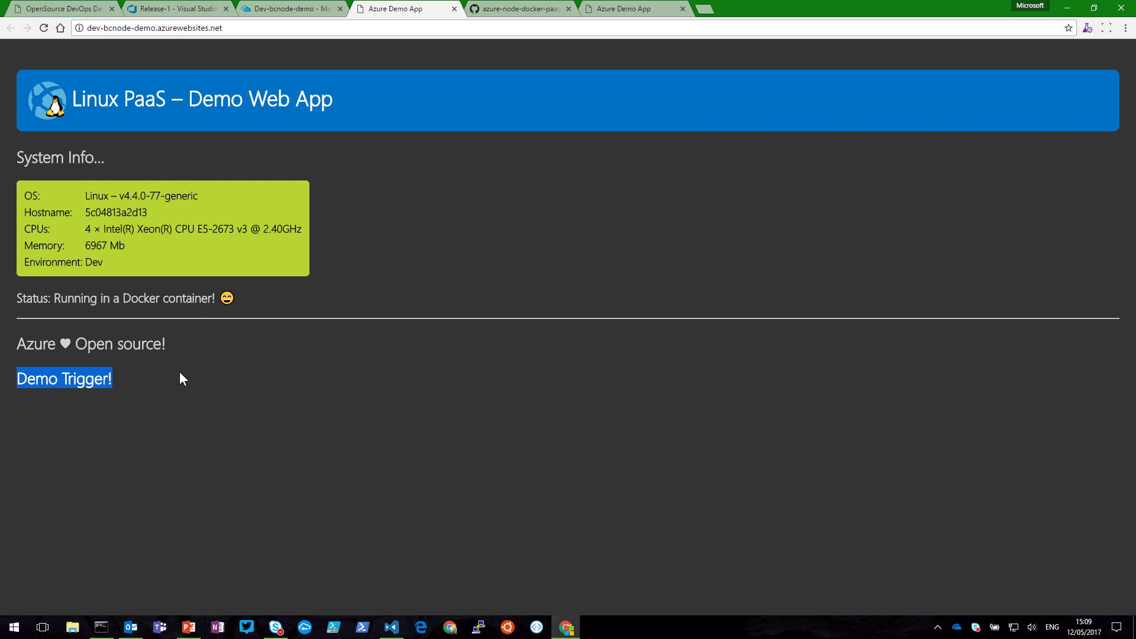
pyautogui.click(126, 371)
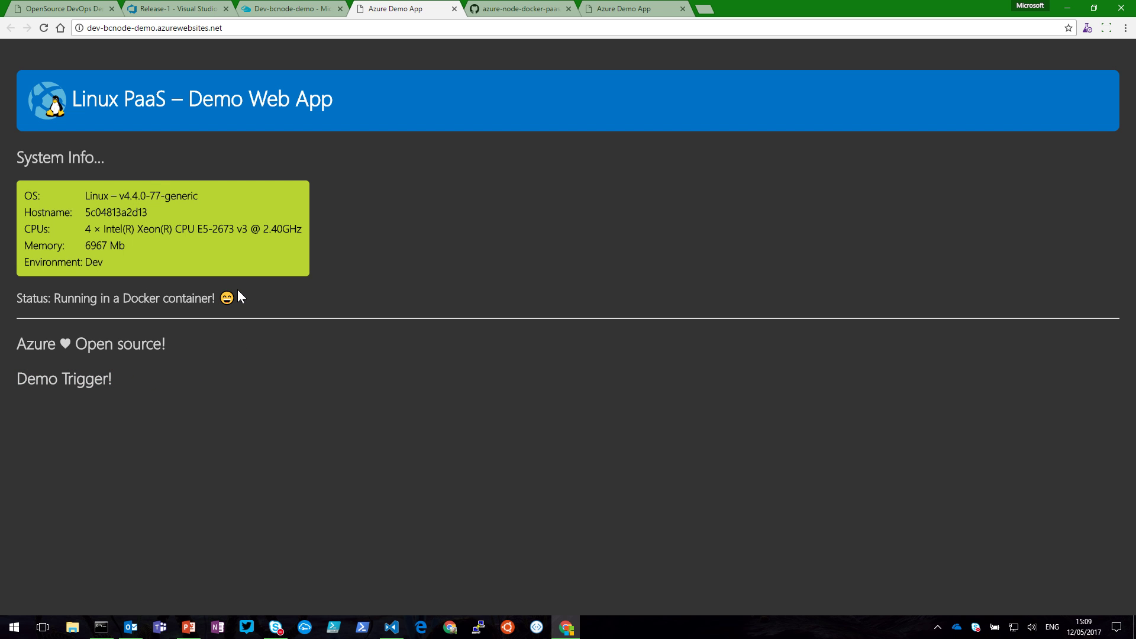
pyautogui.doubleClick(96, 263)
# Step: Switch to the Release-1 logs, view the Dev environment's "Check site is up" log, and check the Test deployment's progress
pyautogui.click(162, 8)
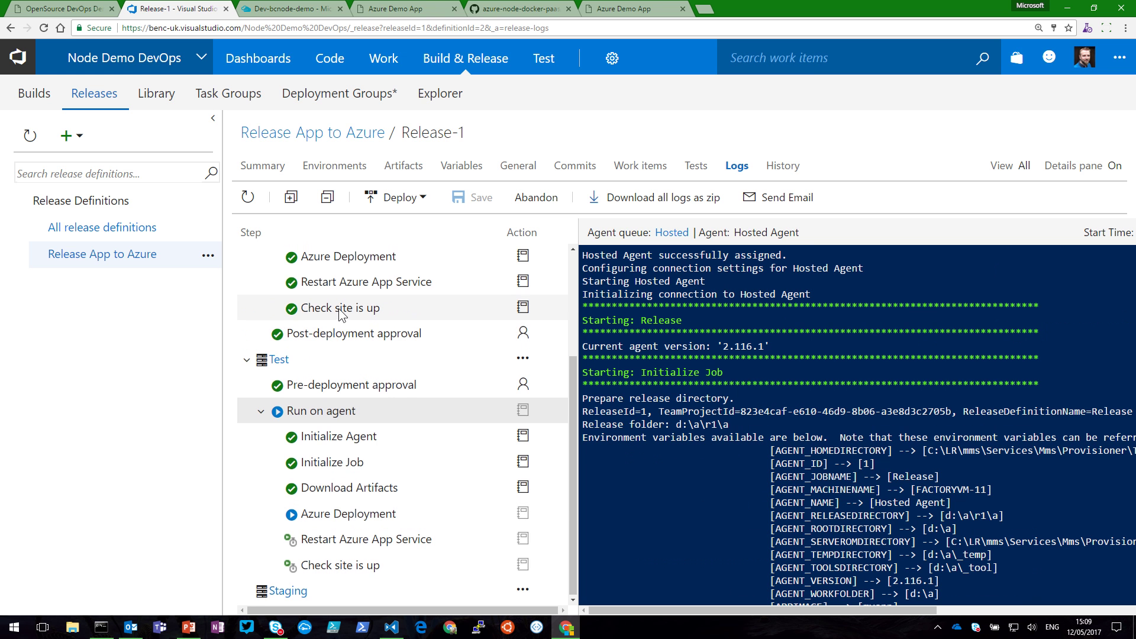
pyautogui.scroll(2, 342, 308)
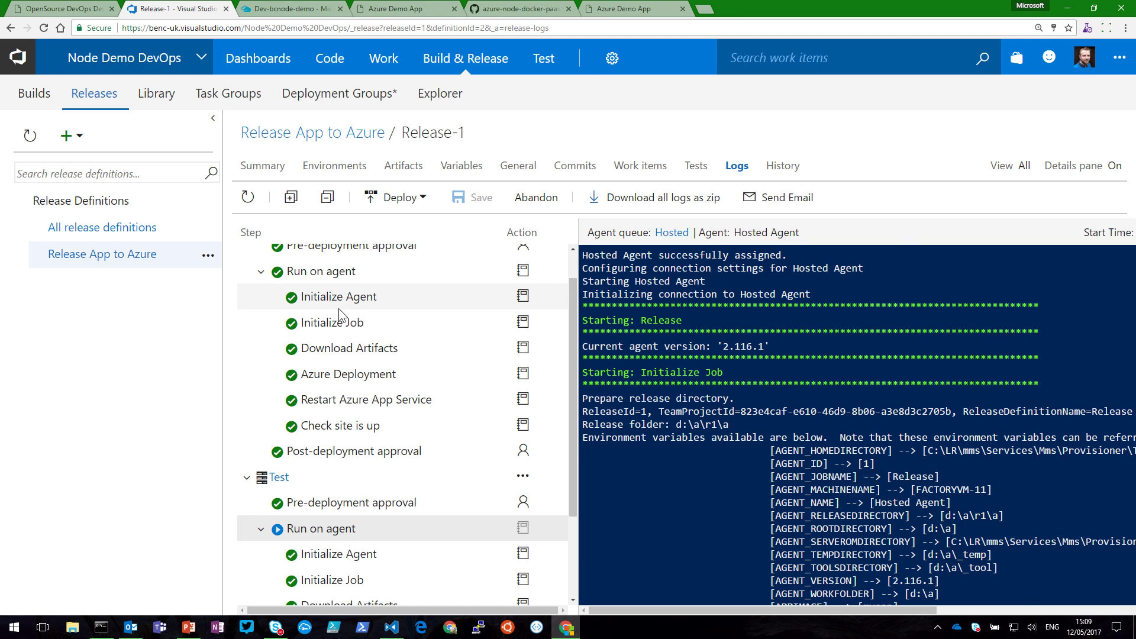
pyautogui.click(355, 427)
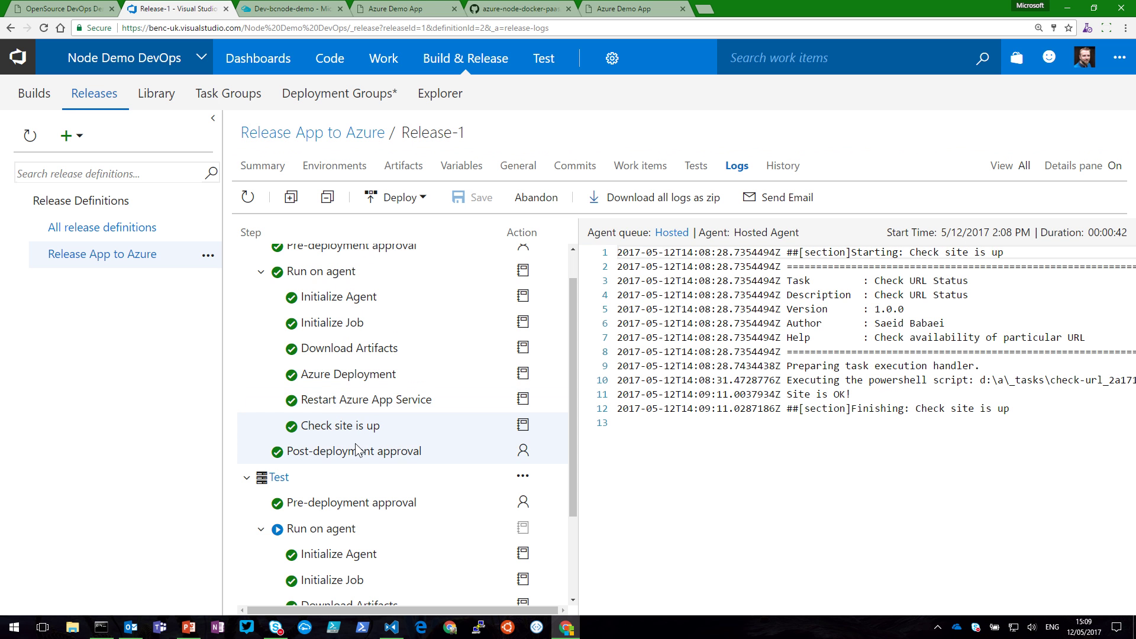
pyautogui.scroll(-2, 349, 474)
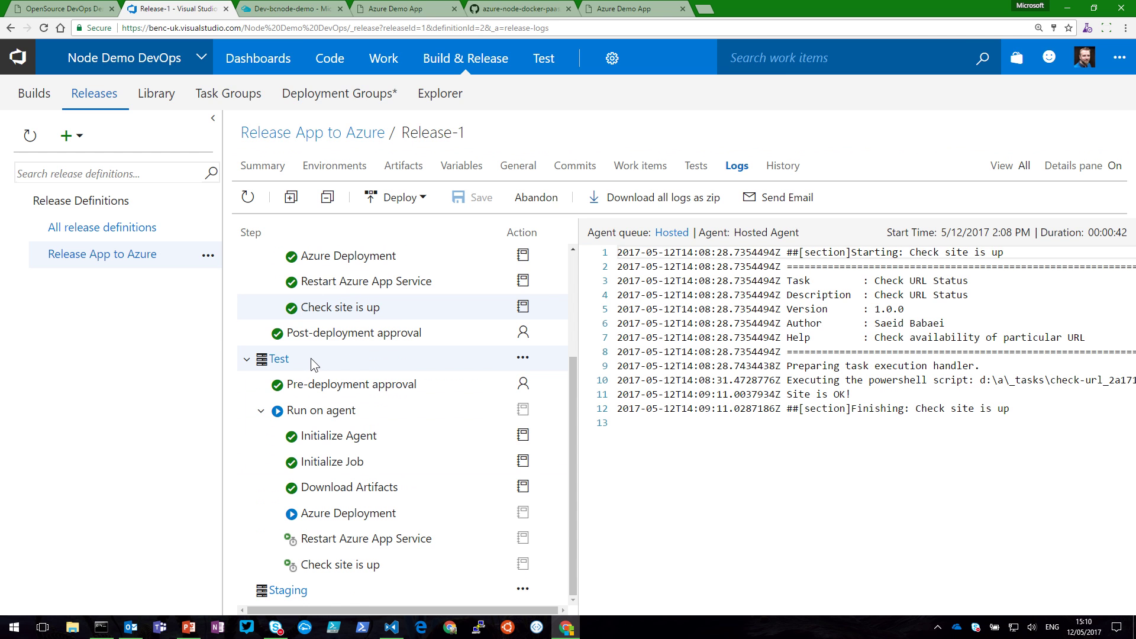
# Step: Switch to the Azure portal, refresh the OSS.Demo.NodeApp.Release resource group, and open the website of the Test-bcnode-demo app service
pyautogui.click(267, 10)
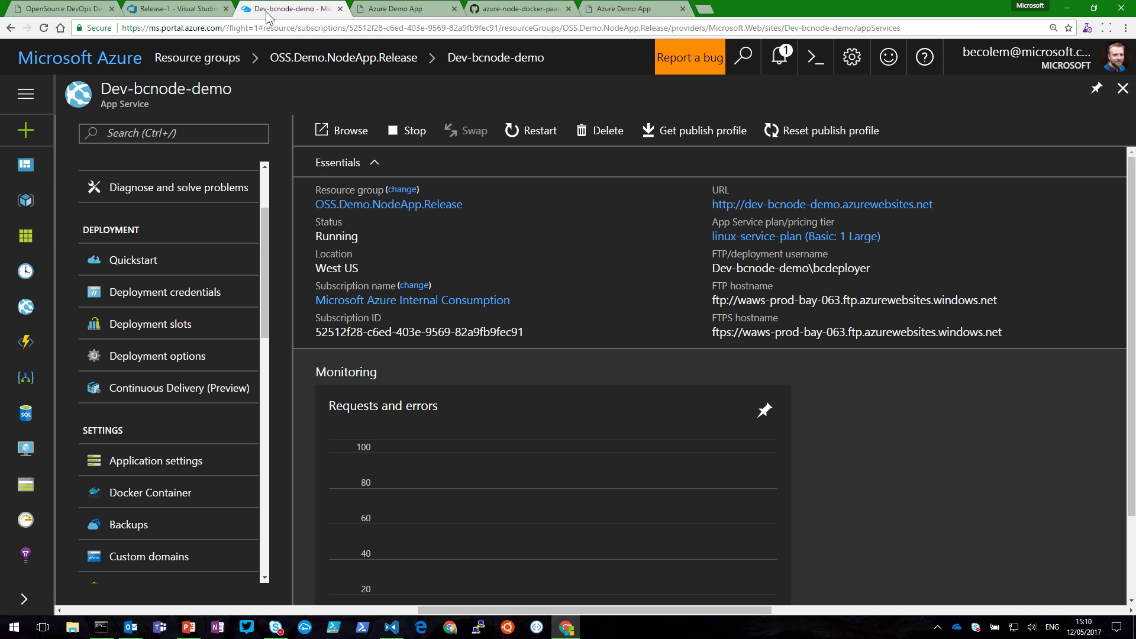
pyautogui.click(318, 59)
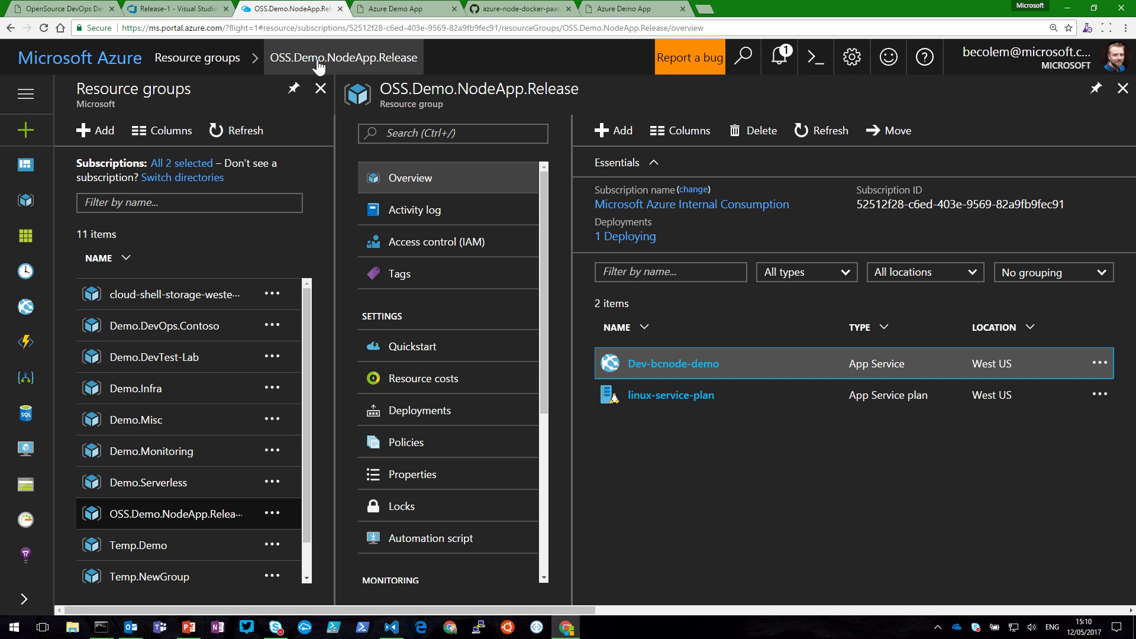
pyautogui.click(819, 133)
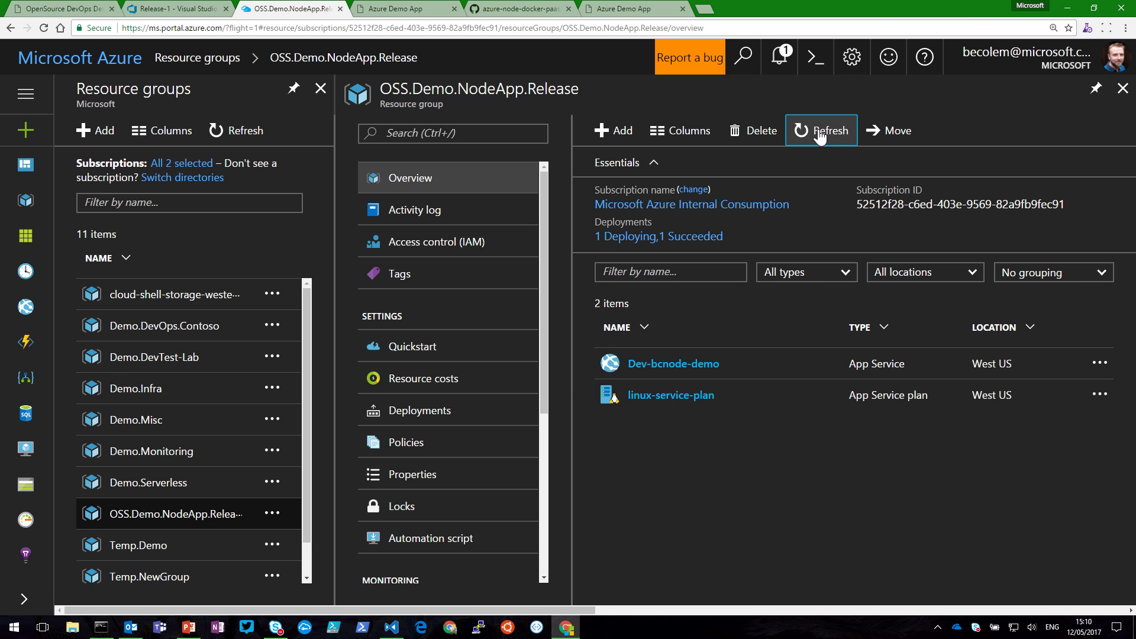
pyautogui.click(819, 133)
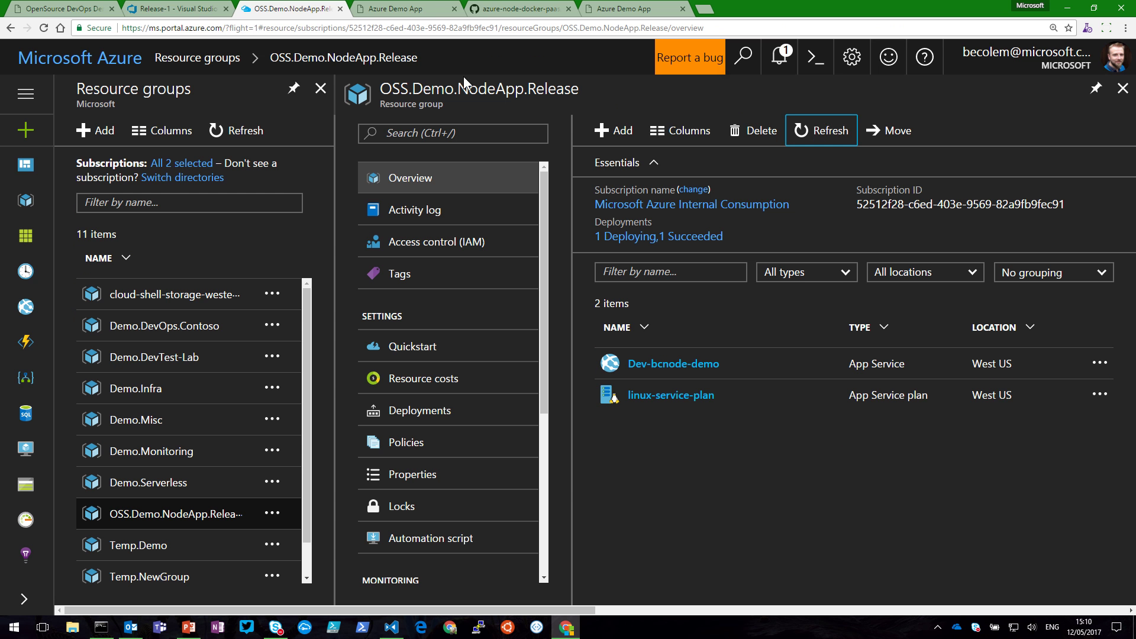
pyautogui.doubleClick(830, 132)
pyautogui.moveTo(507, 6)
pyautogui.click(835, 132)
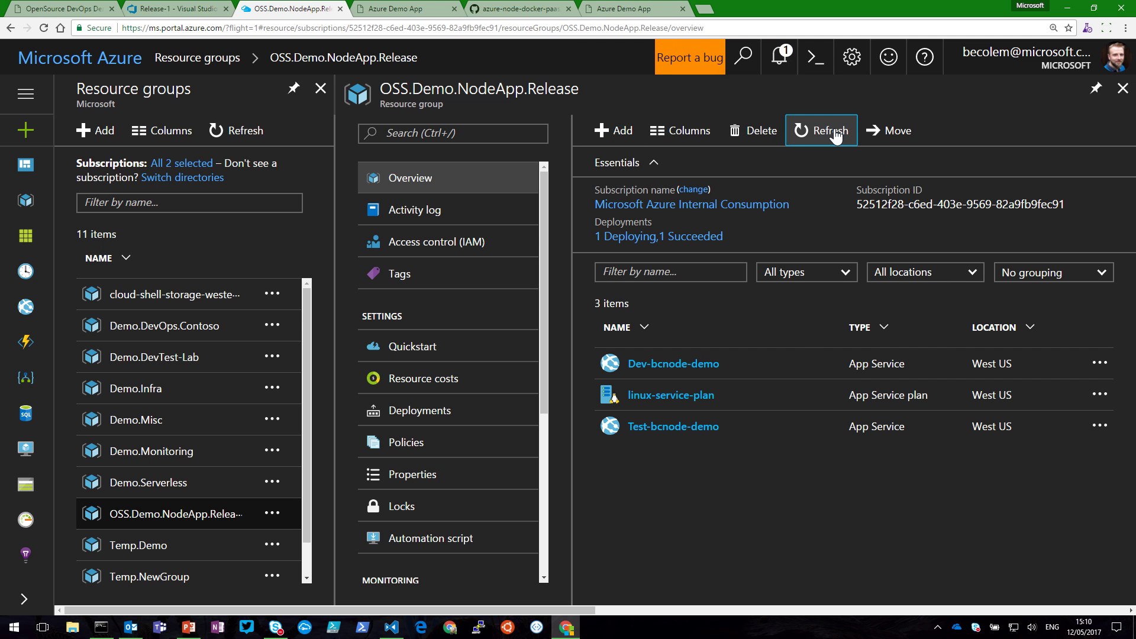
pyautogui.click(686, 427)
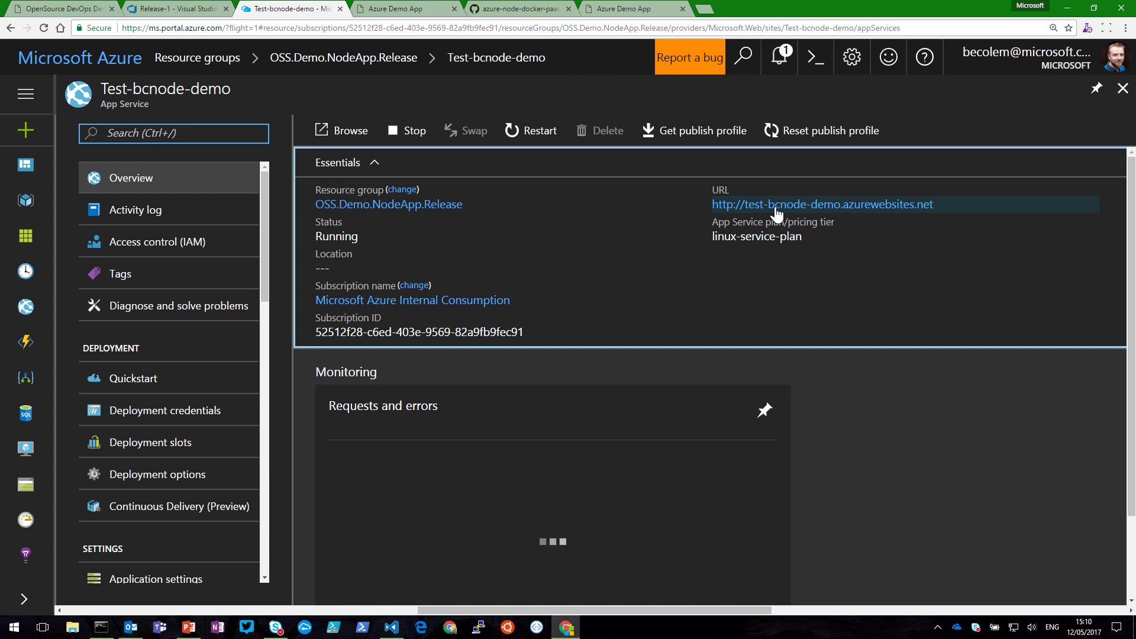
pyautogui.click(774, 207)
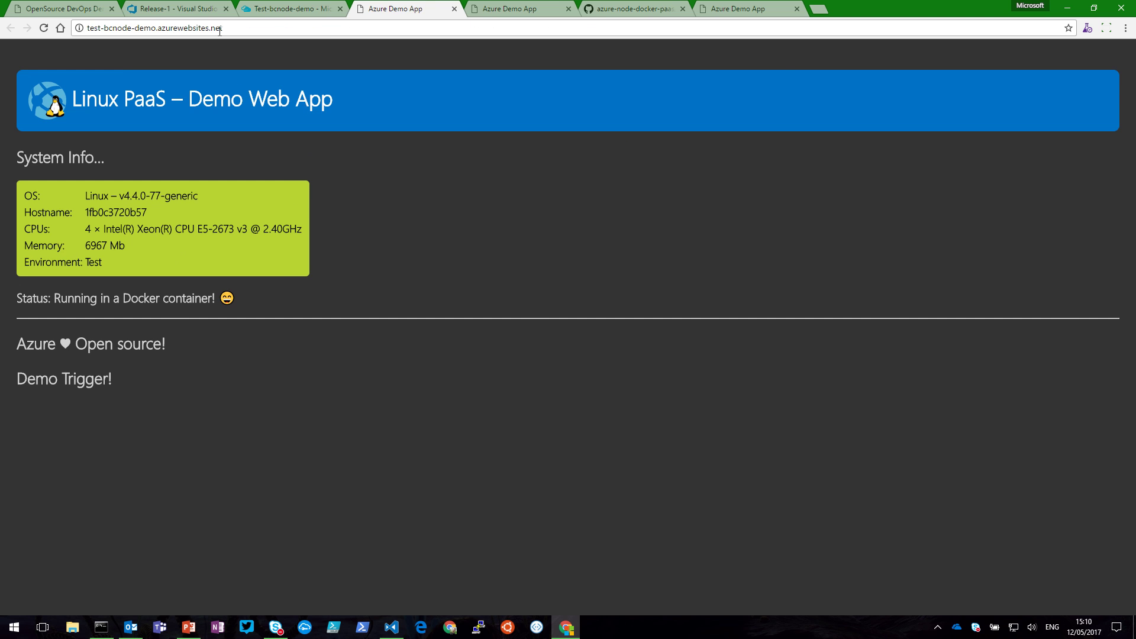
# Step: Switch back to the Release-1 logs to review the Test steps, and show the overview of all release definitions
pyautogui.click(185, 10)
pyautogui.scroll(-1, 436, 438)
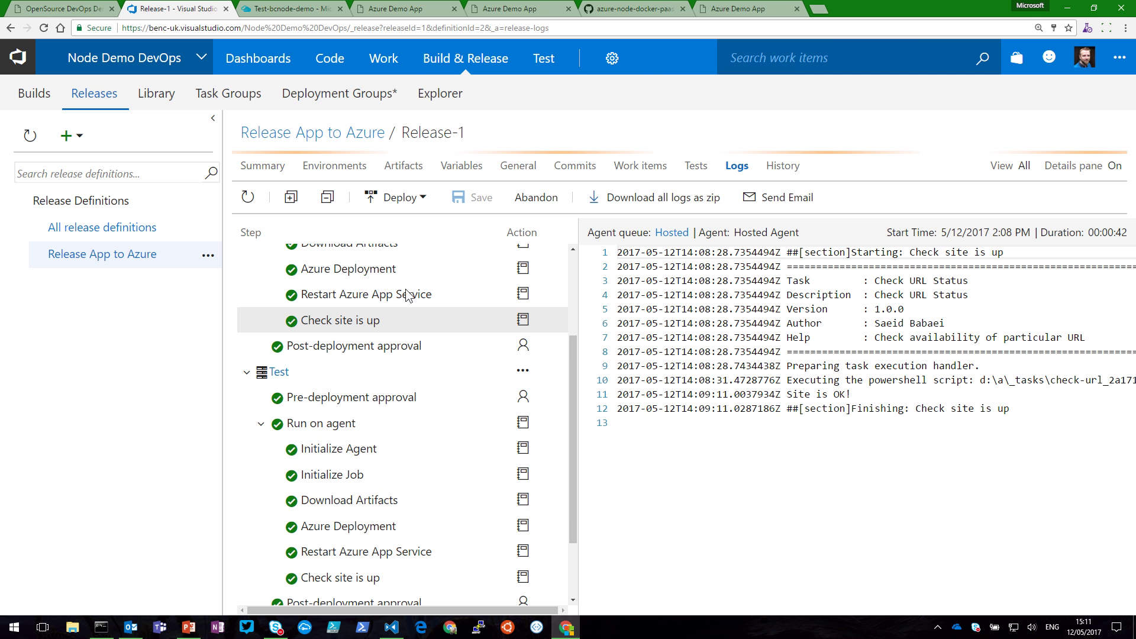
pyautogui.click(93, 229)
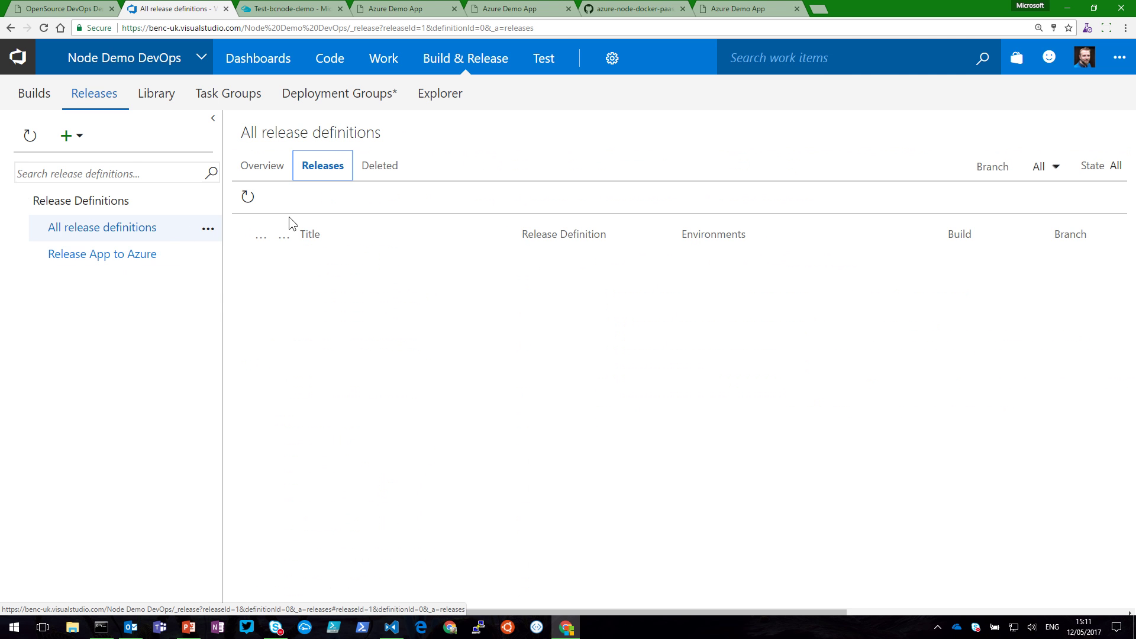
pyautogui.click(256, 167)
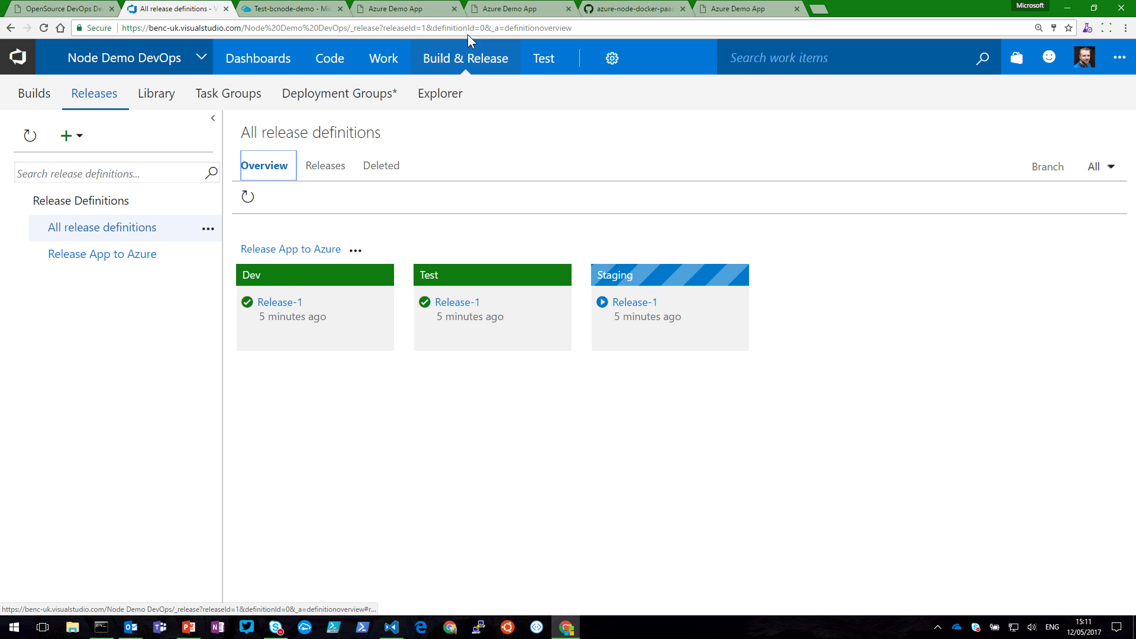
# Step: View the Test site once more, switch to the OpenSource DevOps Demo slides, and advance to the next slide
pyautogui.click(400, 8)
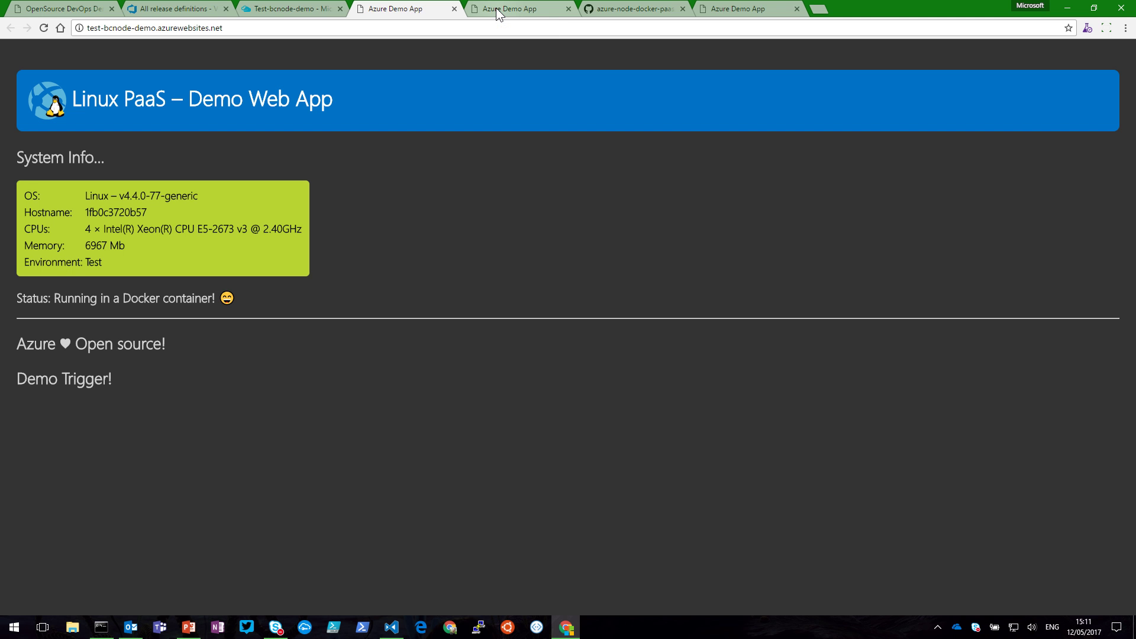
pyautogui.click(58, 10)
pyautogui.press('Right')
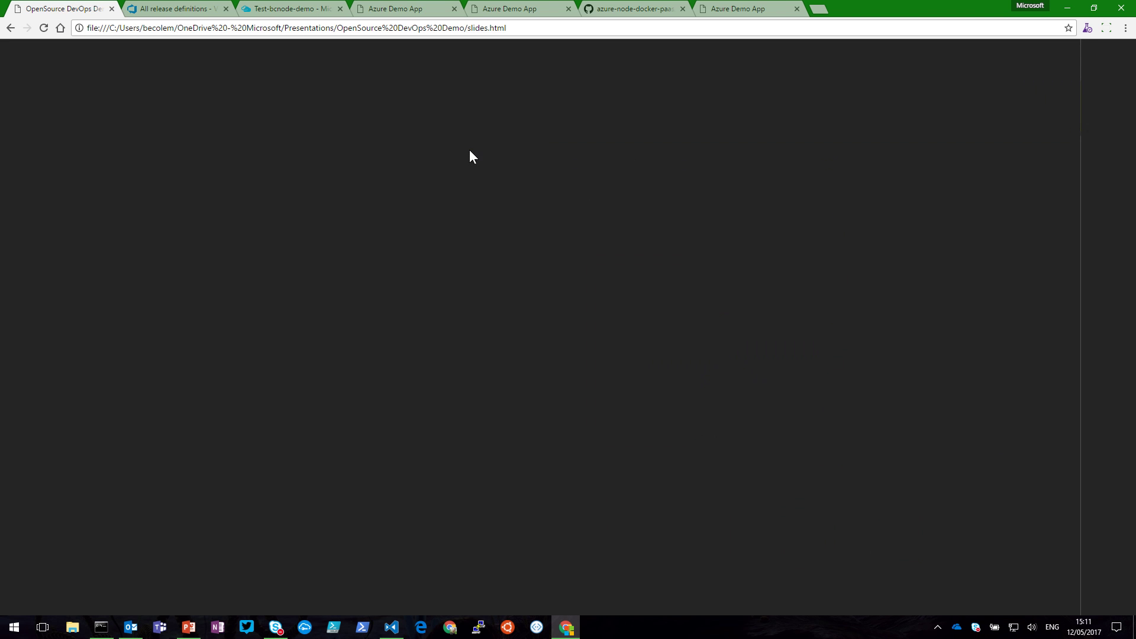